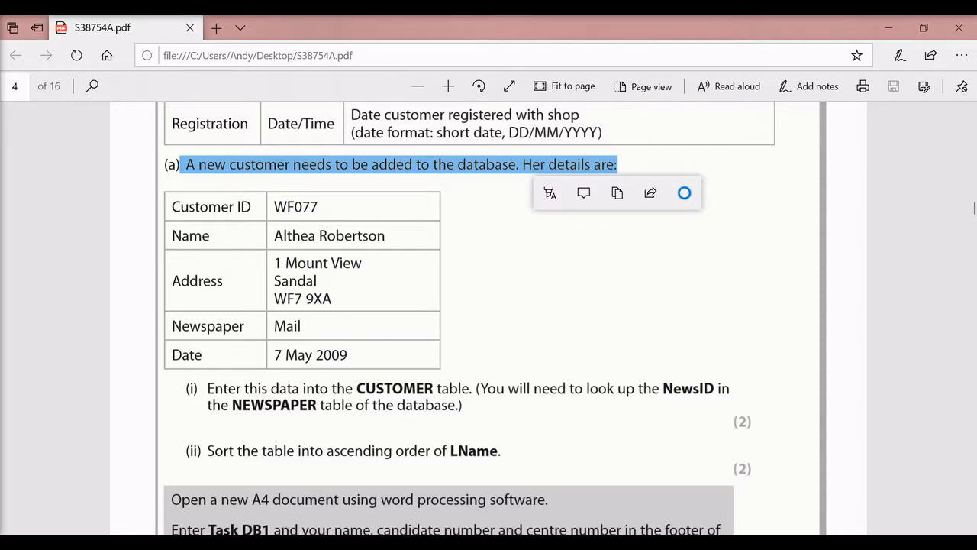
Switch to Access and start a new CUSTOMER record with the given customer ID, title Ms and the customer's first and last name
key(alt+Tab)
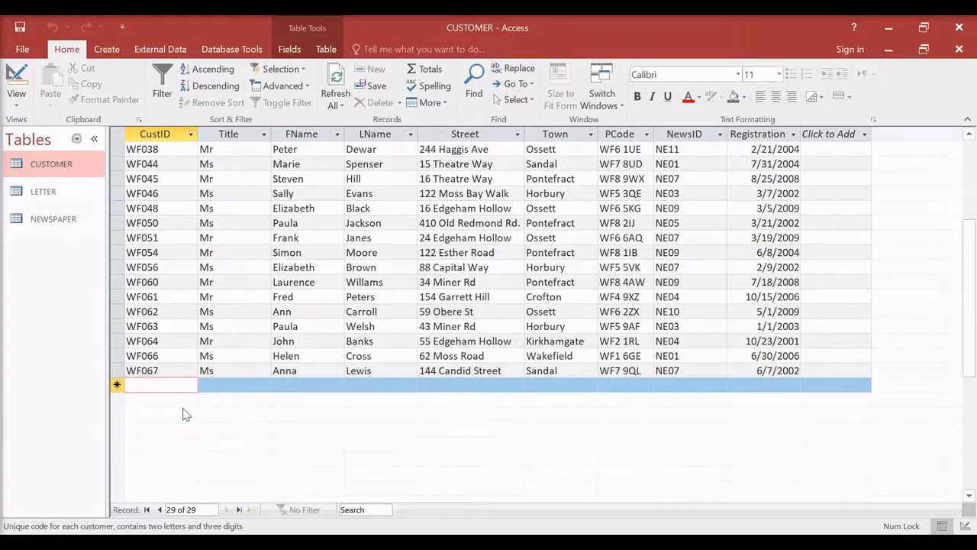
key(Caps_Lock)
text(WF077)
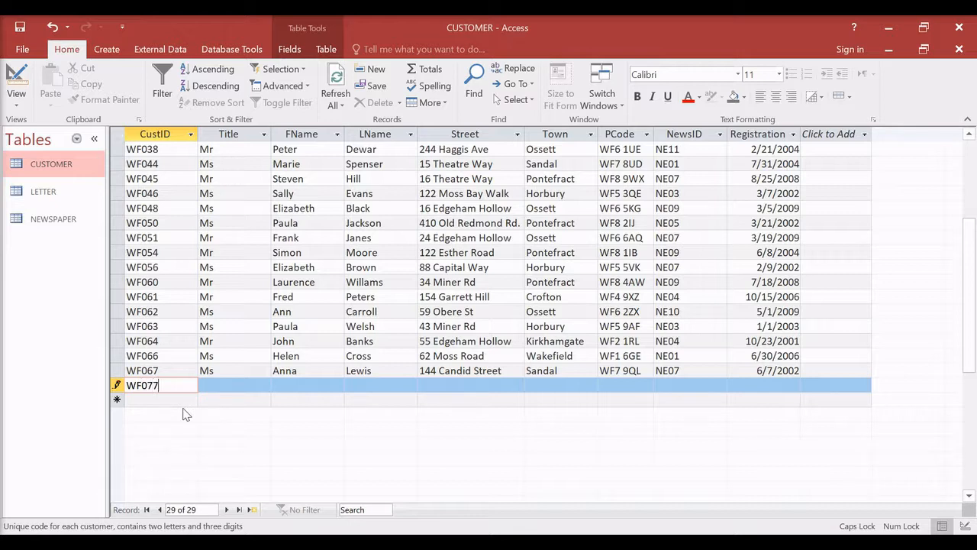
key(Tab)
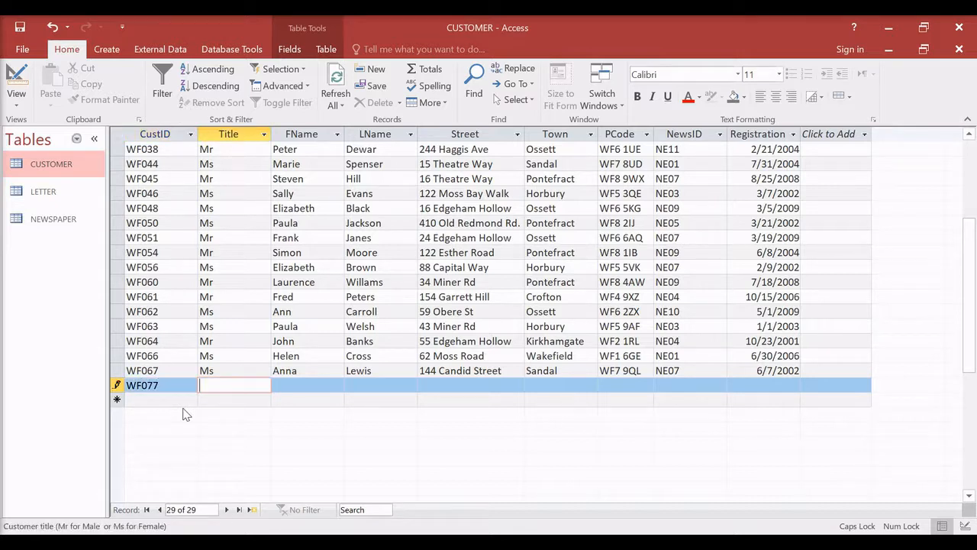
text(M)
key(Caps_Lock)
key(Tab)
text(Althea)
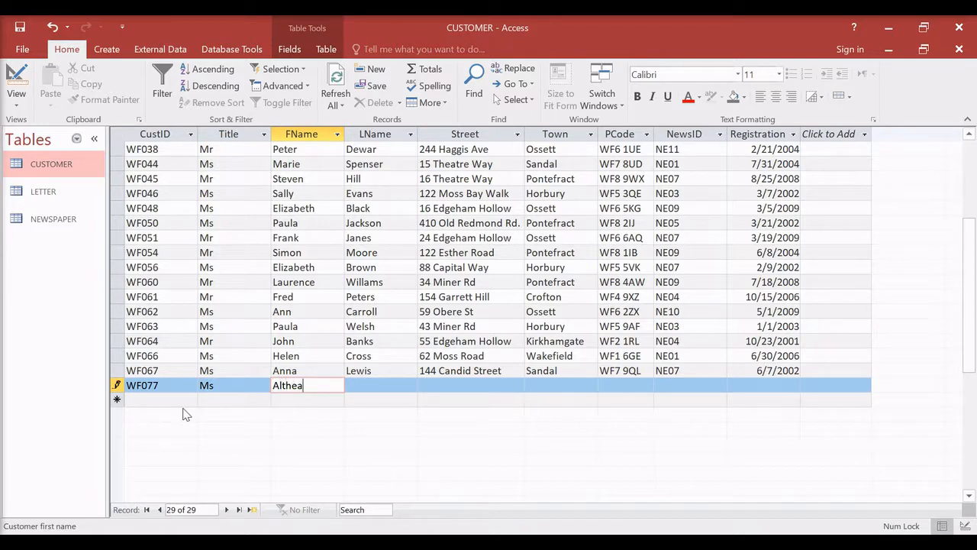
key(Tab)
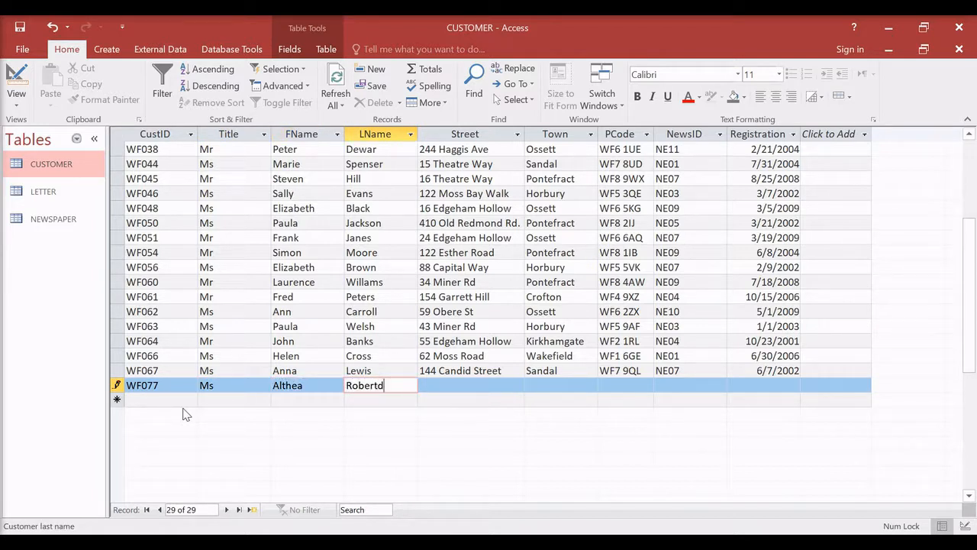
key(Tab)
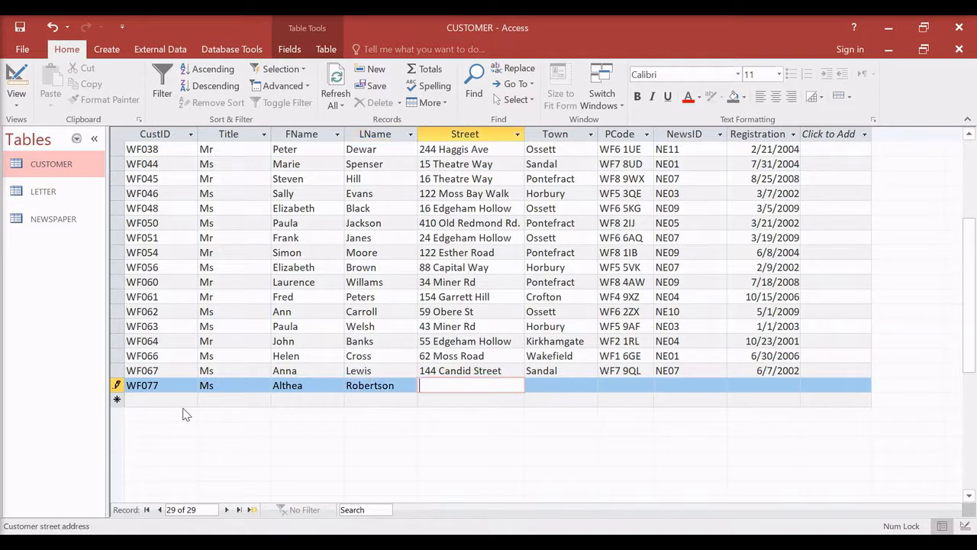
Fill in the new customer's street, town and postcode from the task sheet
text(1 Mount View)
key(Tab)
text(Sanda)
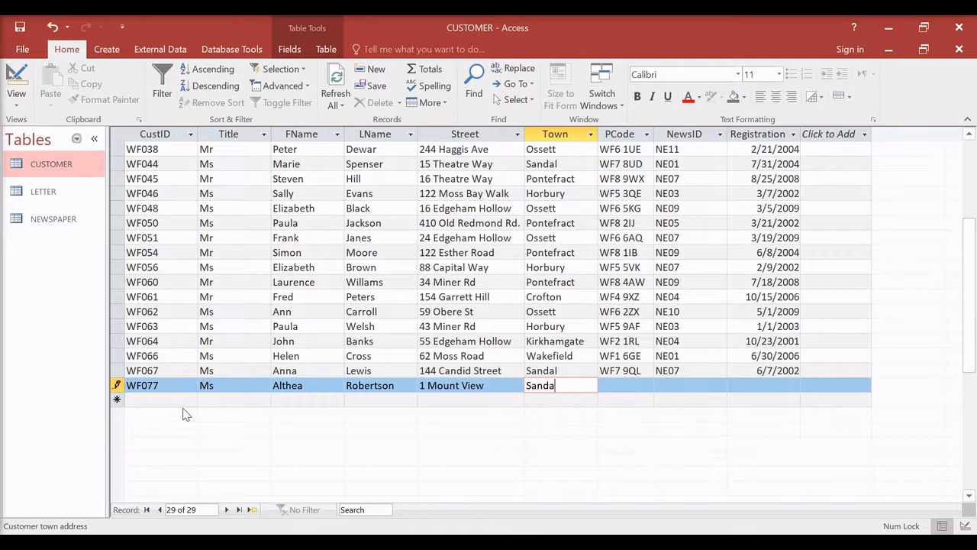
key(Tab)
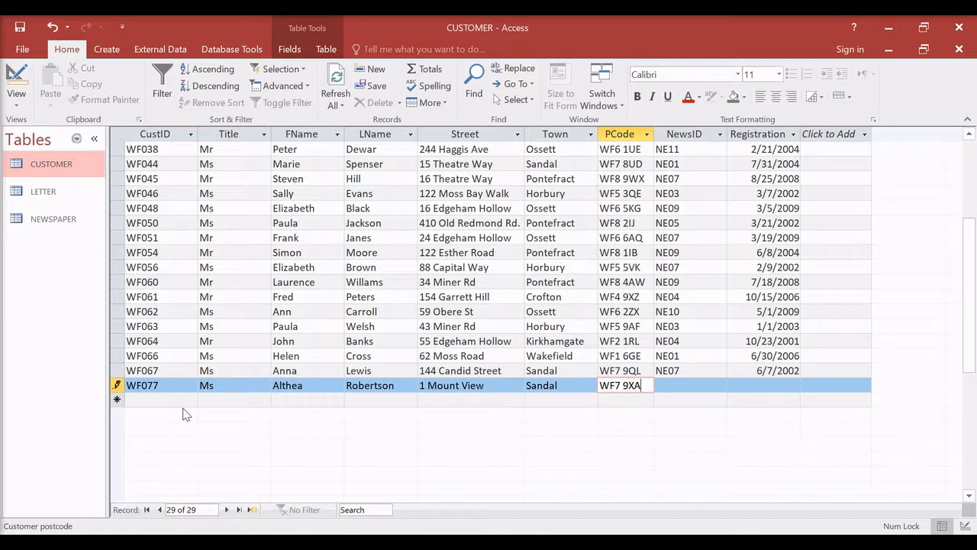
key(Tab)
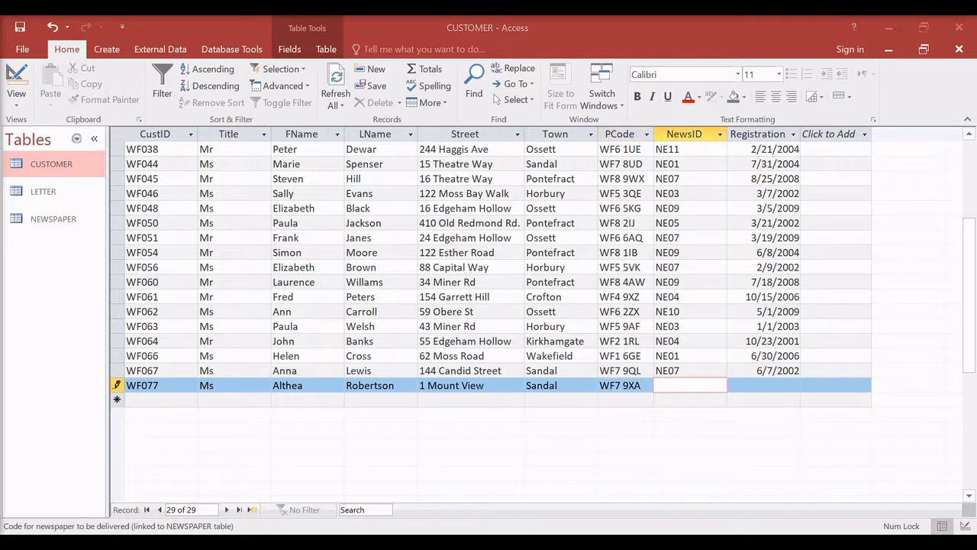
Check the newspaper listed in S38754A.pdf and look up the NewsID for Mail in the database's NEWSPAPER table
key(alt+Tab)
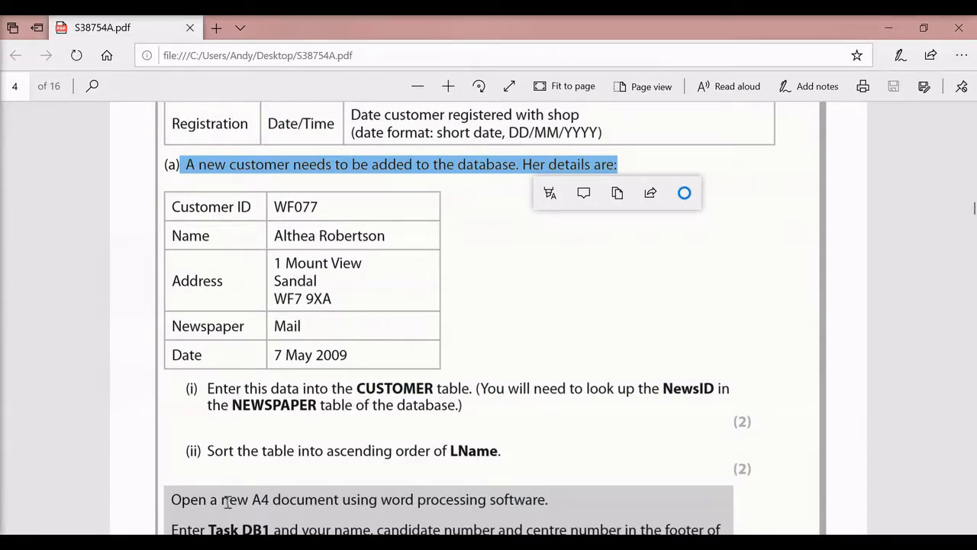
key(alt+Tab)
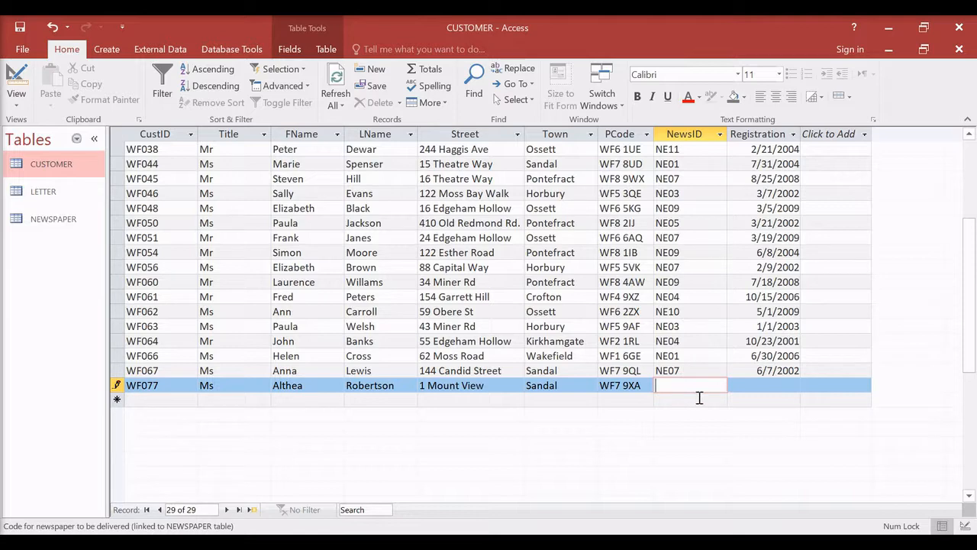
double_click(53, 217)
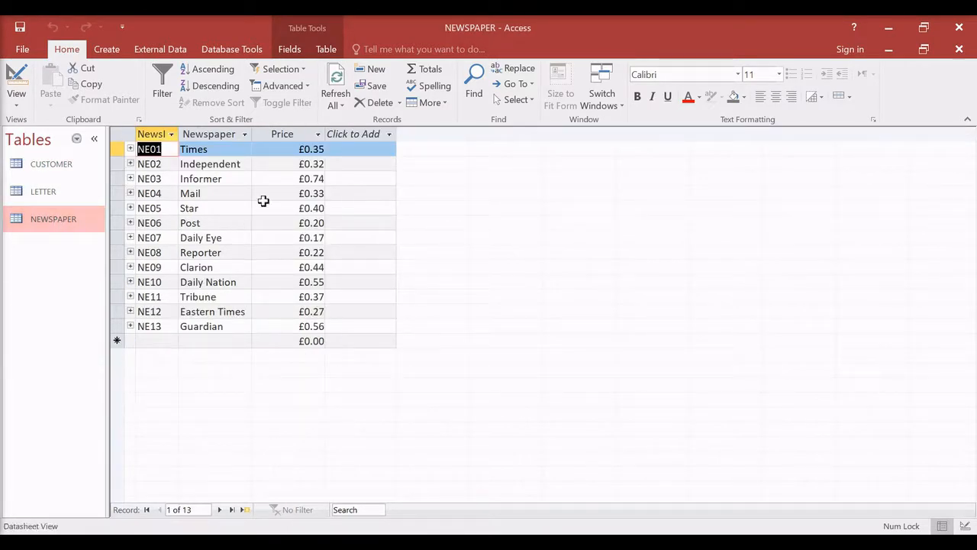
click(179, 194)
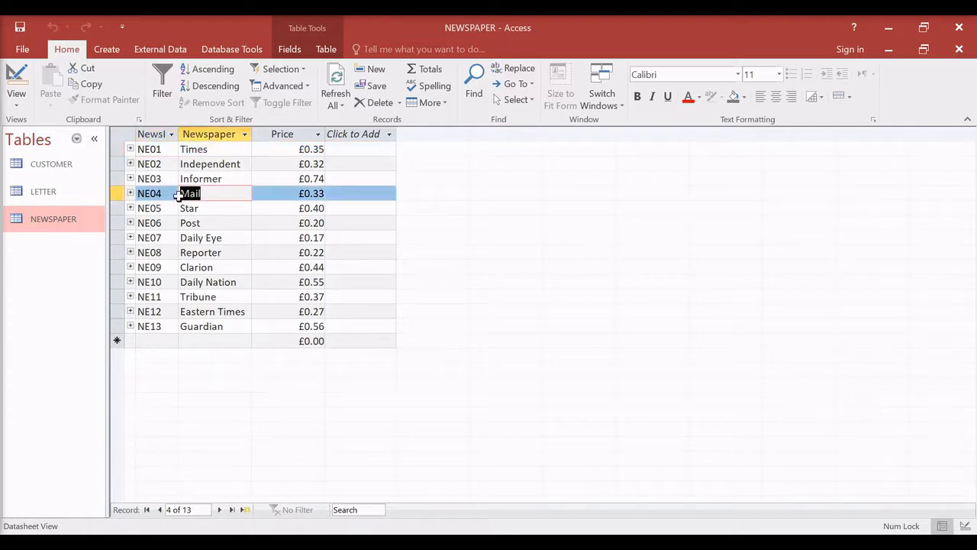
Complete the new CUSTOMER record with NewsID NE04 and registration date 07/05/2009
double_click(69, 171)
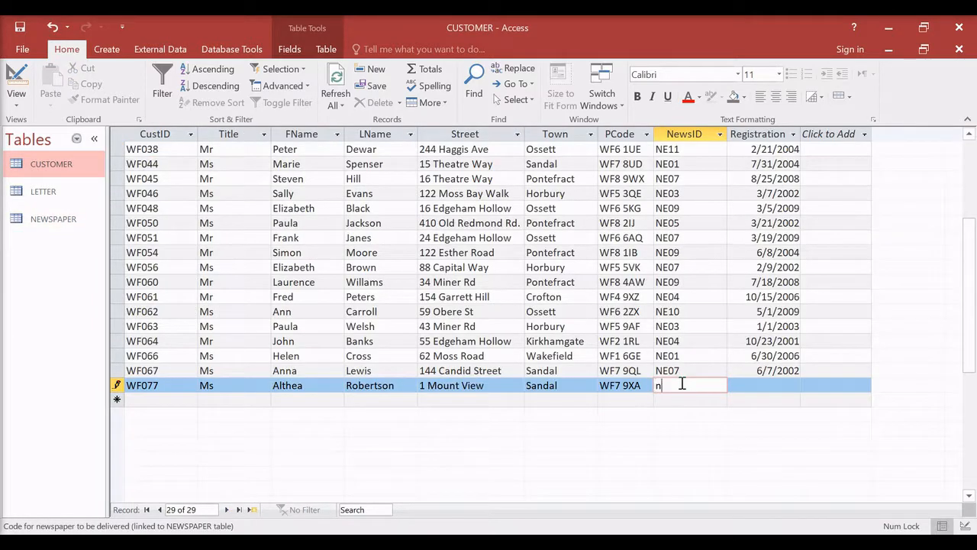
key(BackSpace)
key(Caps_Lock)
text(04)
key(Tab)
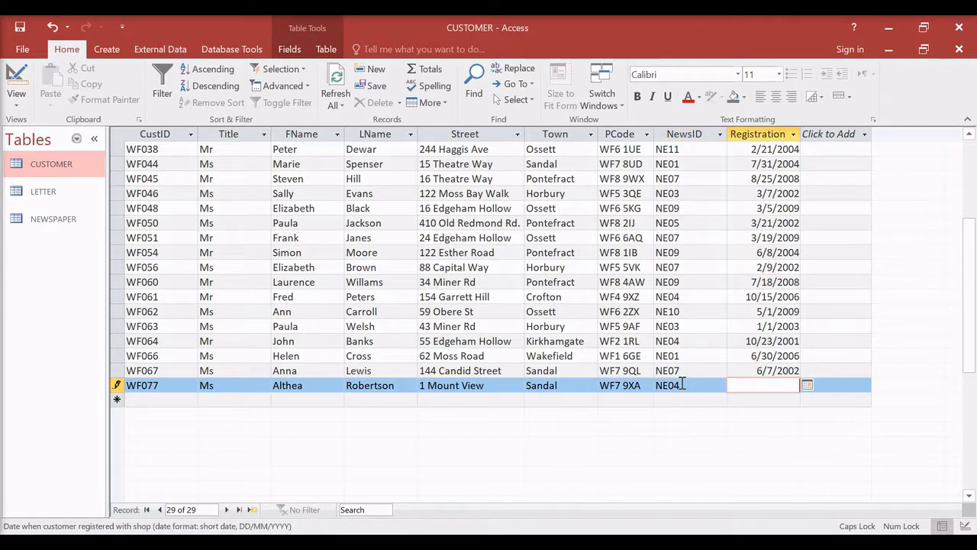
text(07/05/2009)
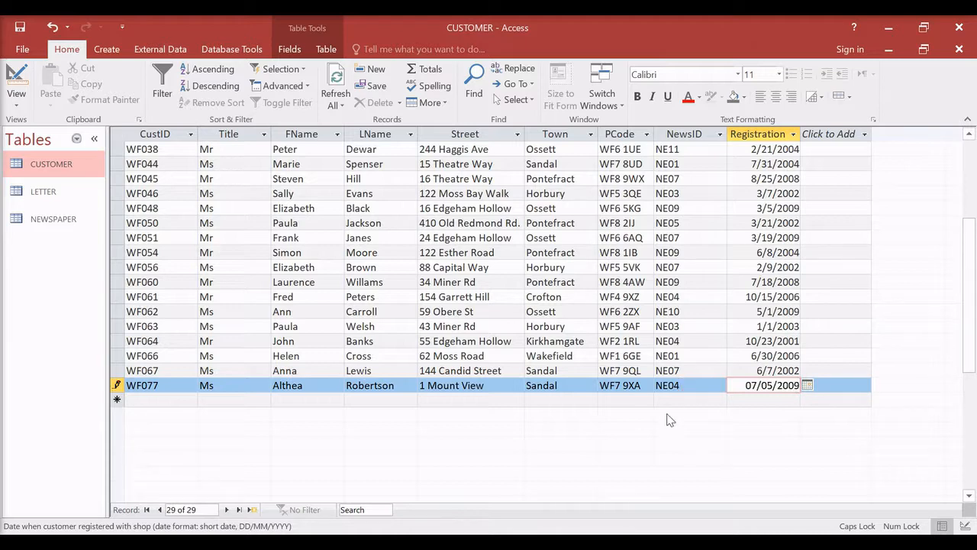
key(Tab)
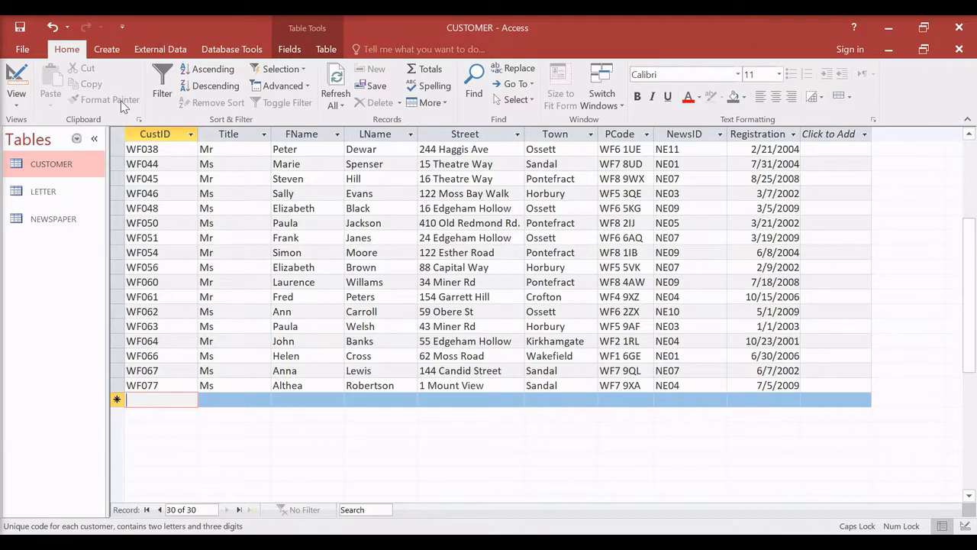
Check the sorting instruction in S38754A.pdf and view the sort and filter options of the LName column in Access
click(244, 542)
scroll(580, 389, down, 1)
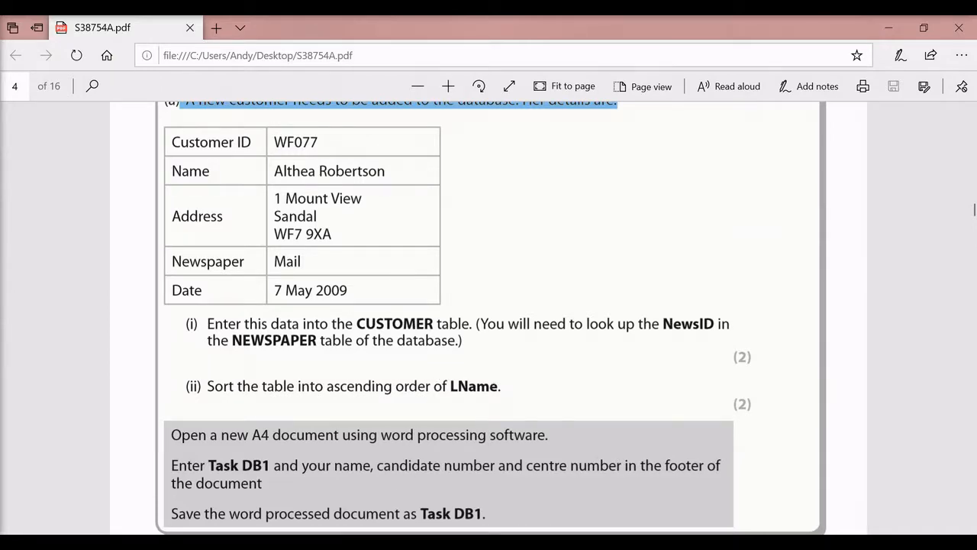
key(alt+Tab)
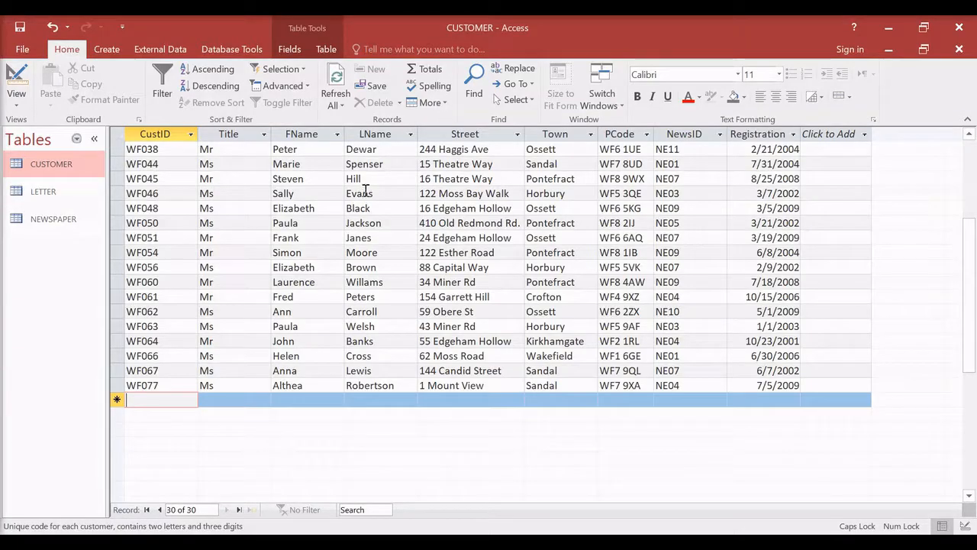
click(410, 135)
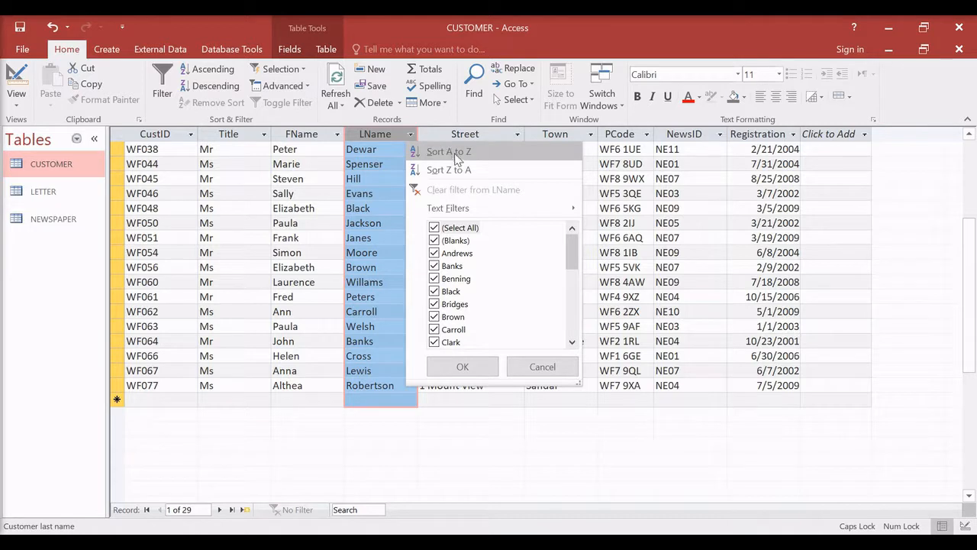
click(441, 421)
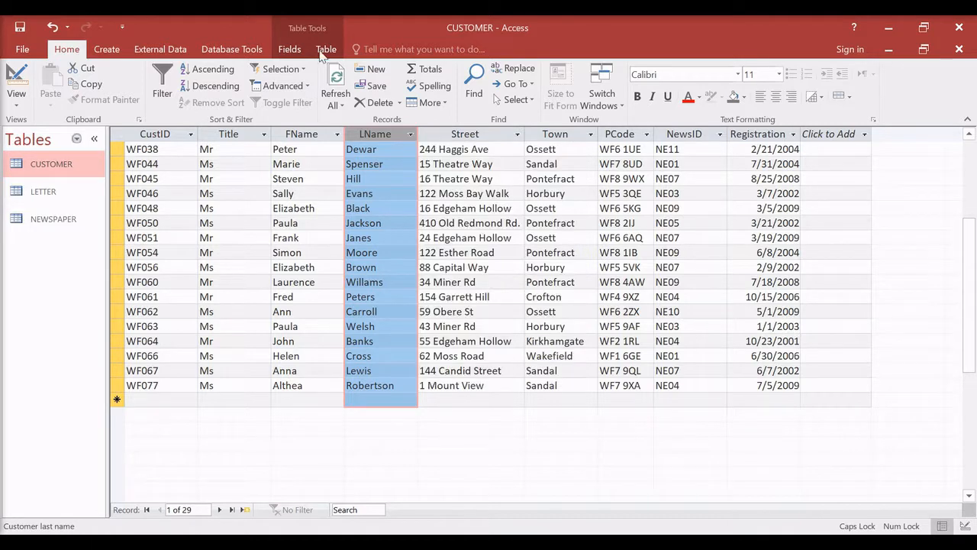
Set up an Advanced Filter/Sort on the CUSTOMER table with LName in ascending order and apply it
click(298, 89)
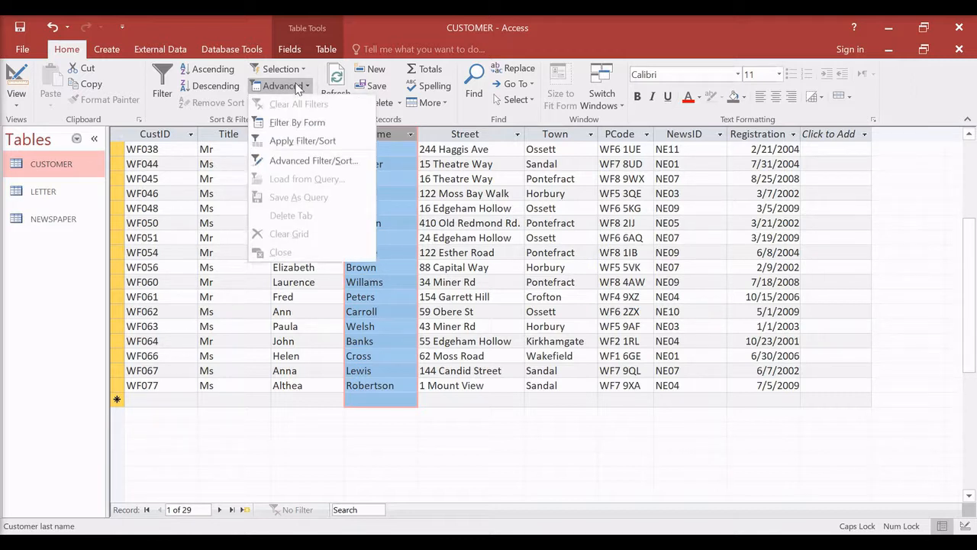
click(324, 161)
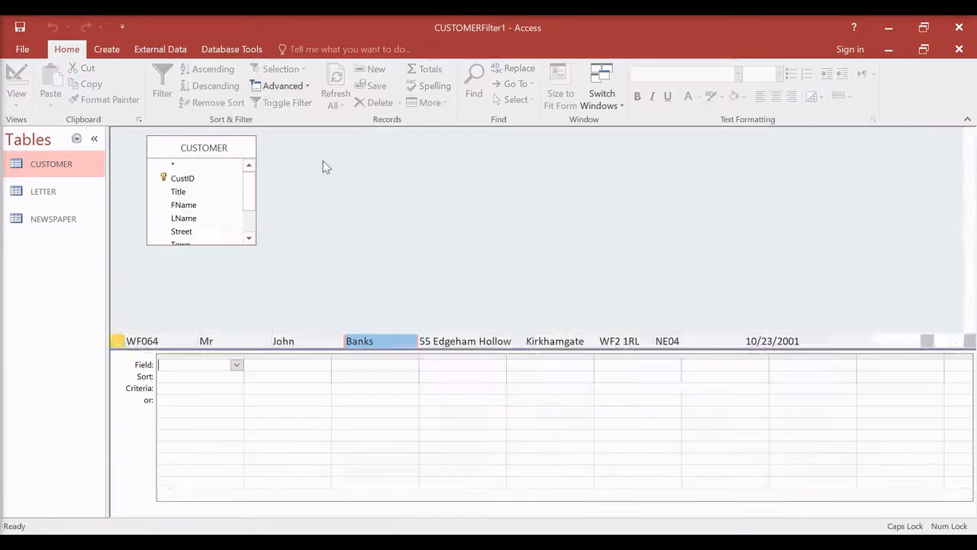
drag(244, 201, 247, 219)
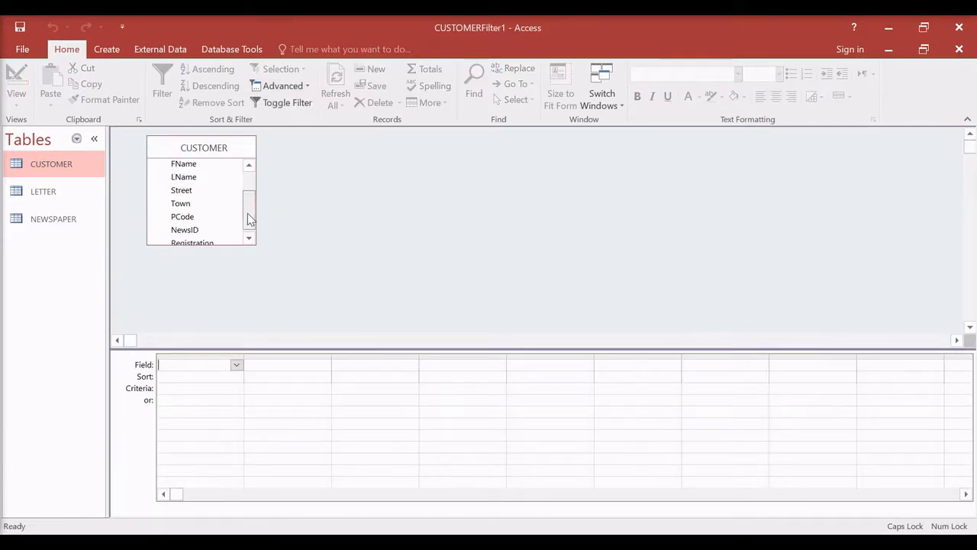
double_click(190, 177)
click(209, 376)
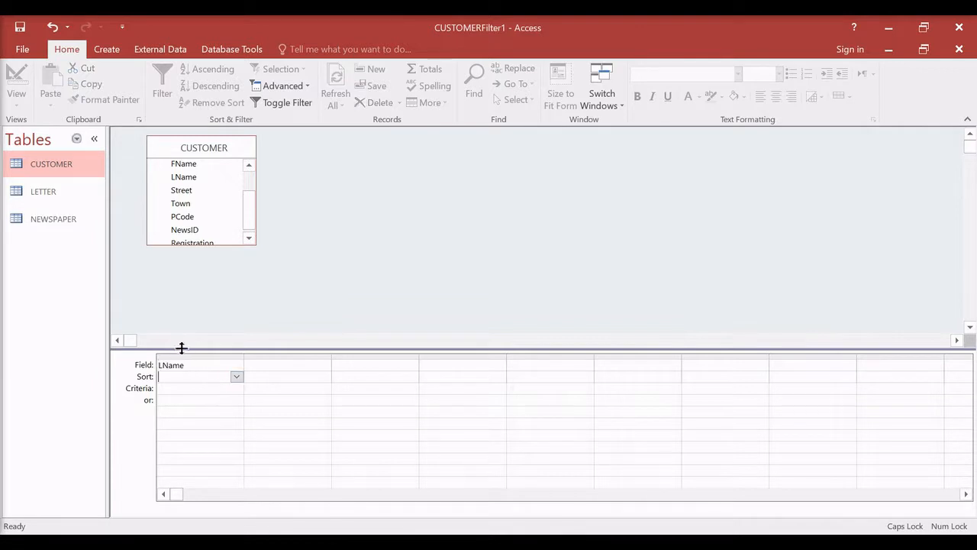
click(236, 378)
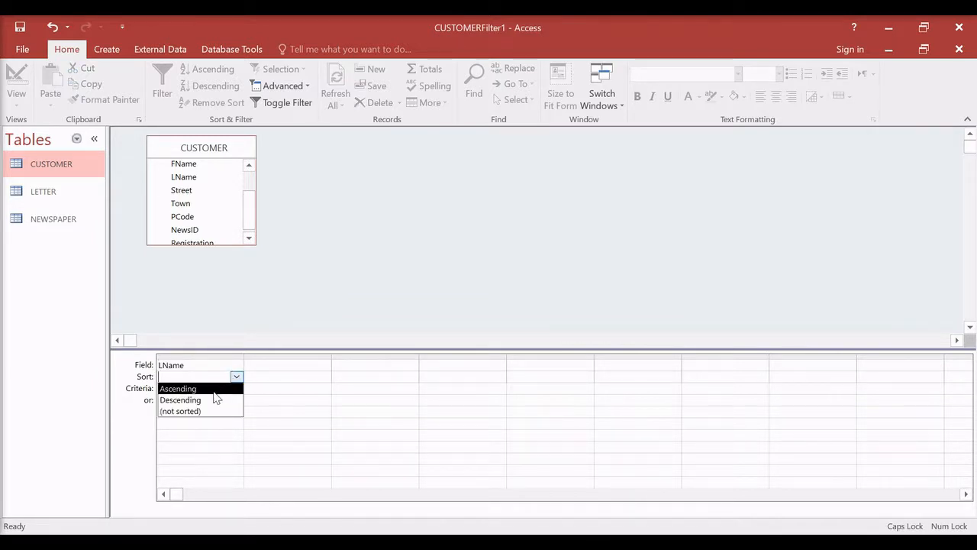
click(214, 390)
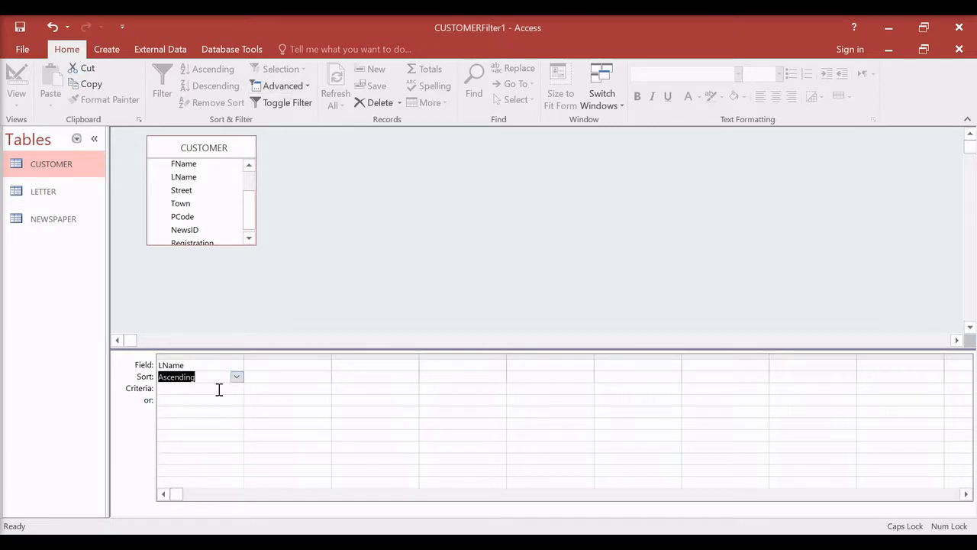
click(297, 364)
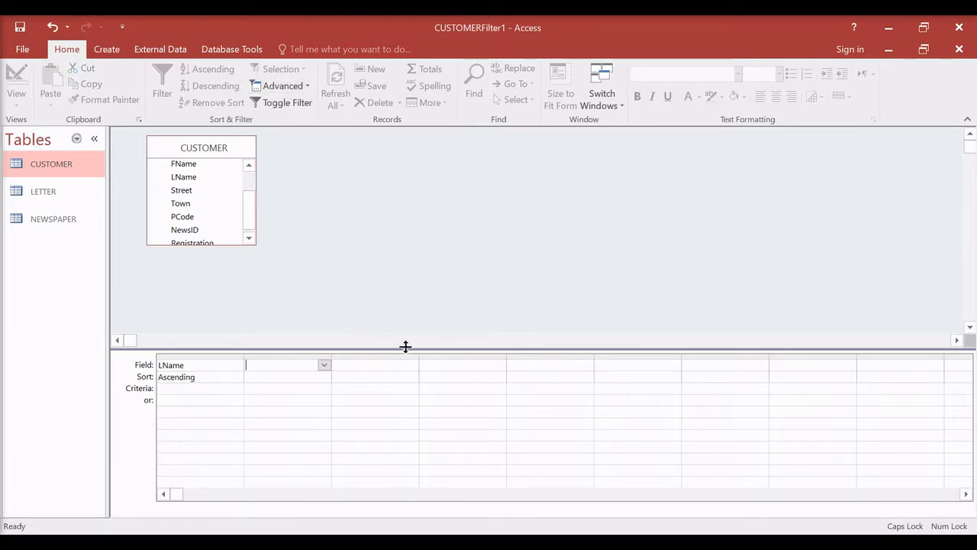
click(288, 87)
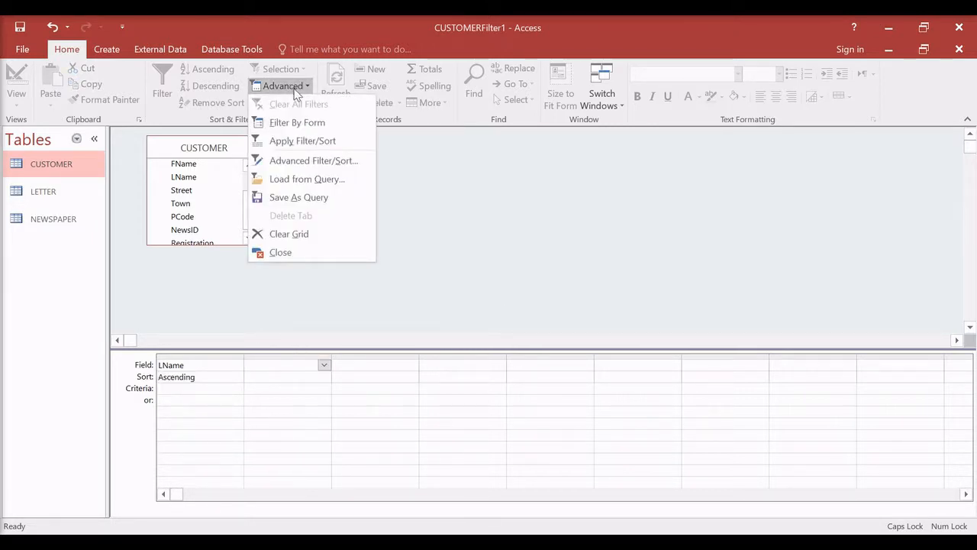
click(308, 137)
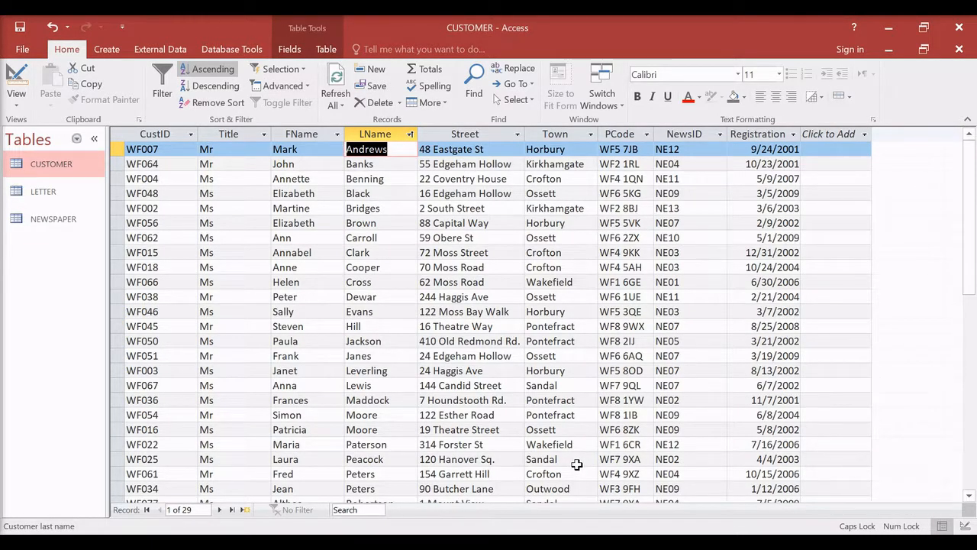
Read the Task DB1 document instructions in S38754A.pdf and set a new blank Word document to landscape orientation
key(alt+Tab)
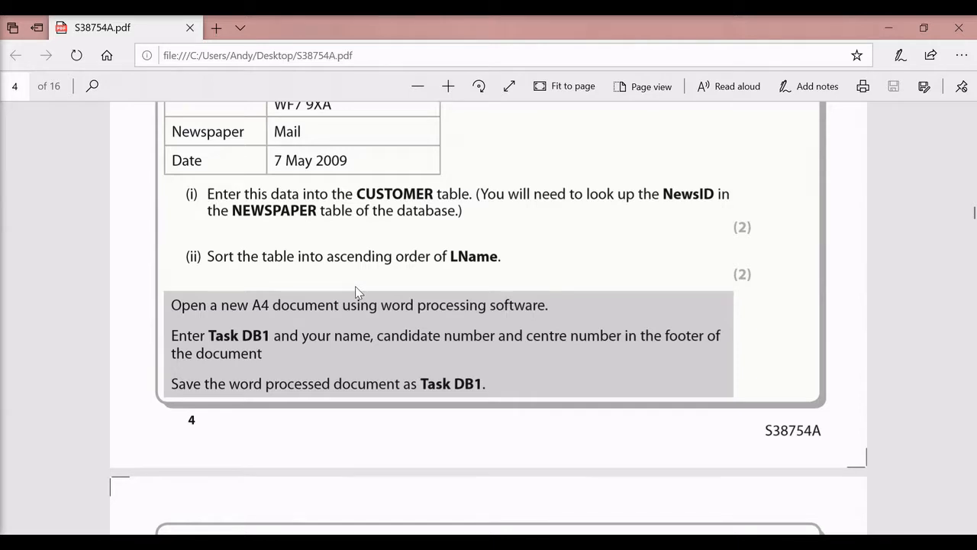
scroll(357, 293, down, 3)
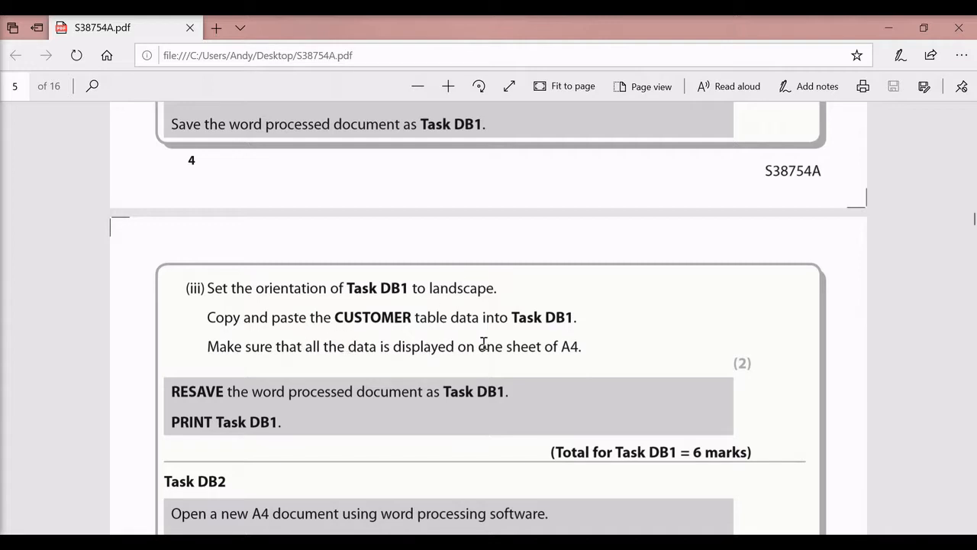
key(super)
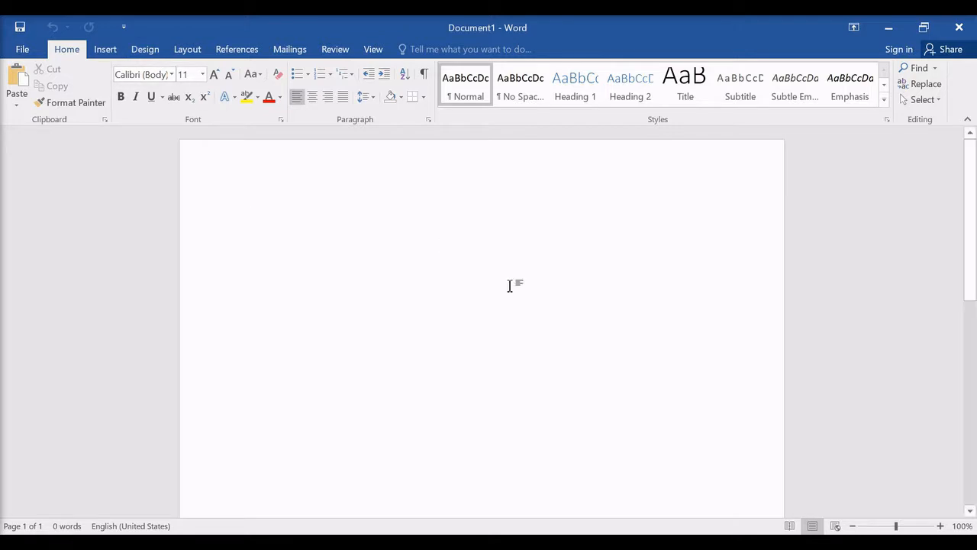
click(180, 50)
click(71, 77)
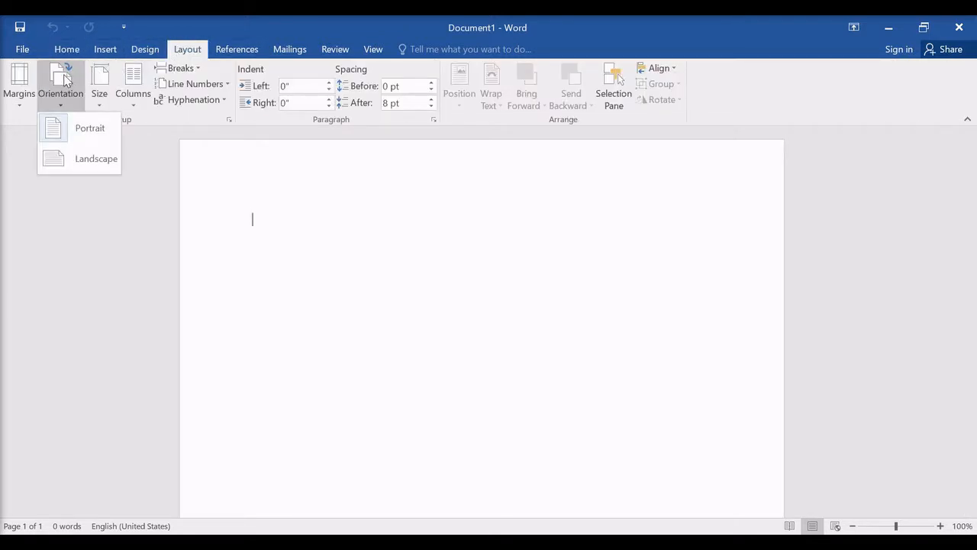
click(89, 151)
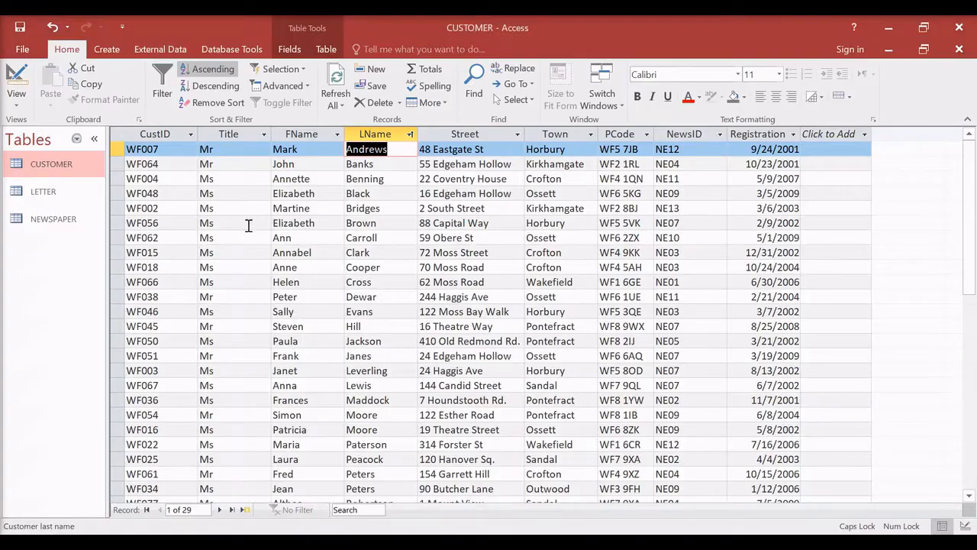
Copy all records of the CUSTOMER table and paste them into the landscape Word document, keeping the source formatting
click(119, 135)
right_click(119, 137)
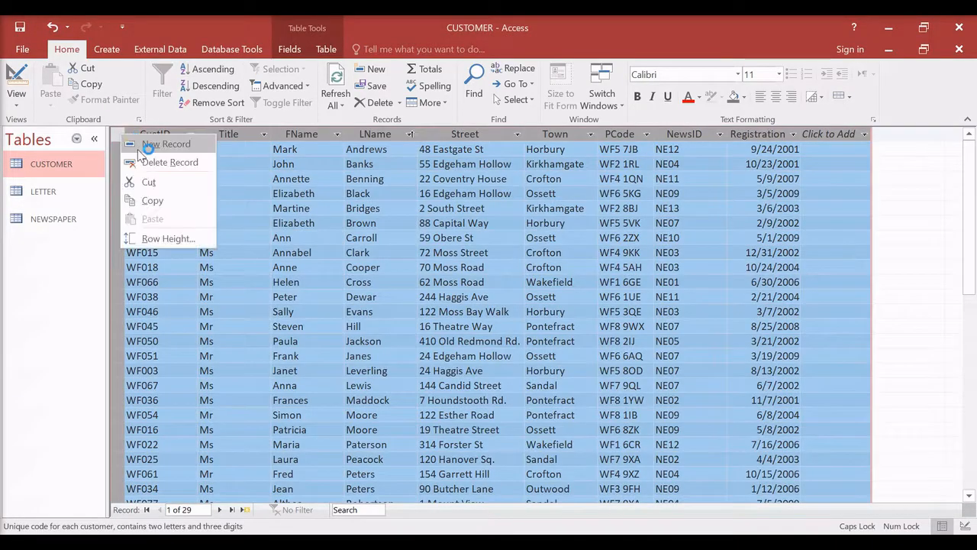
click(150, 198)
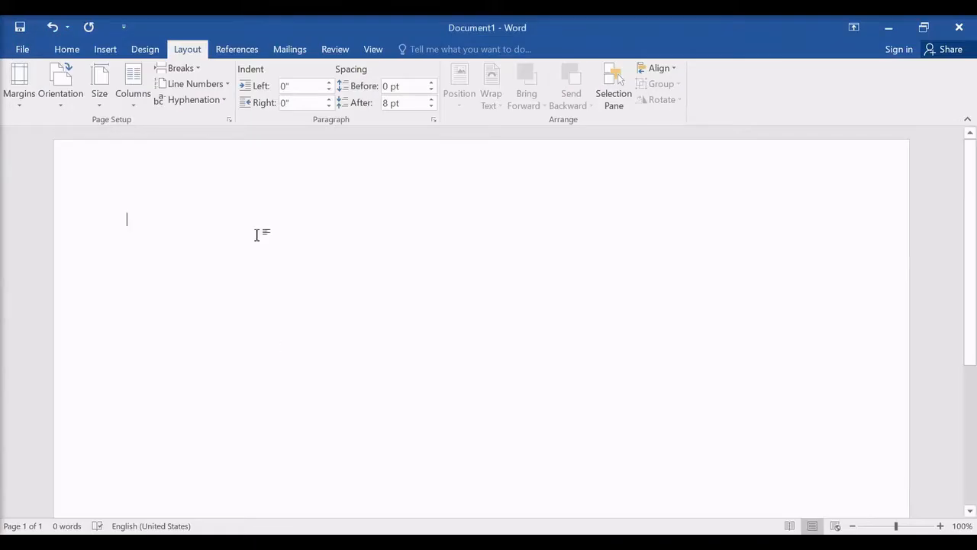
right_click(252, 220)
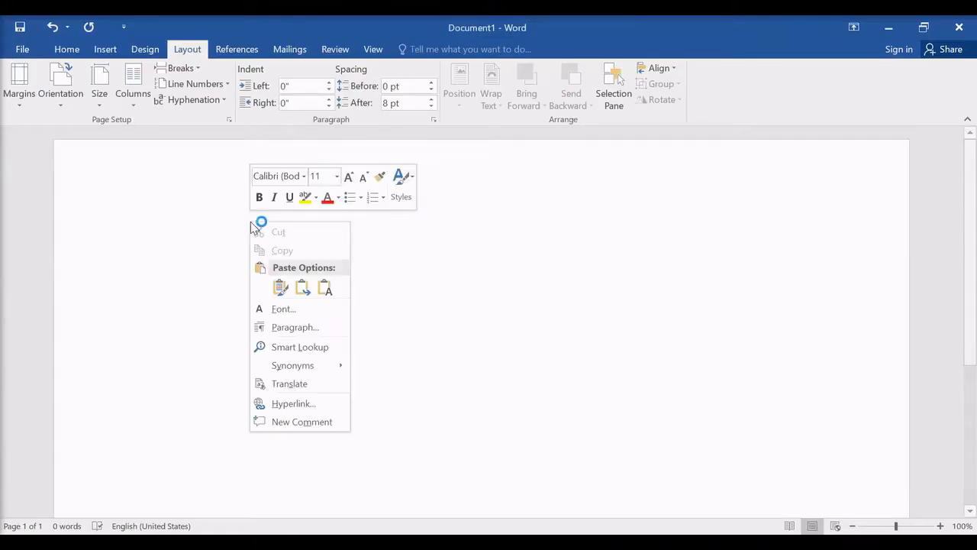
click(279, 289)
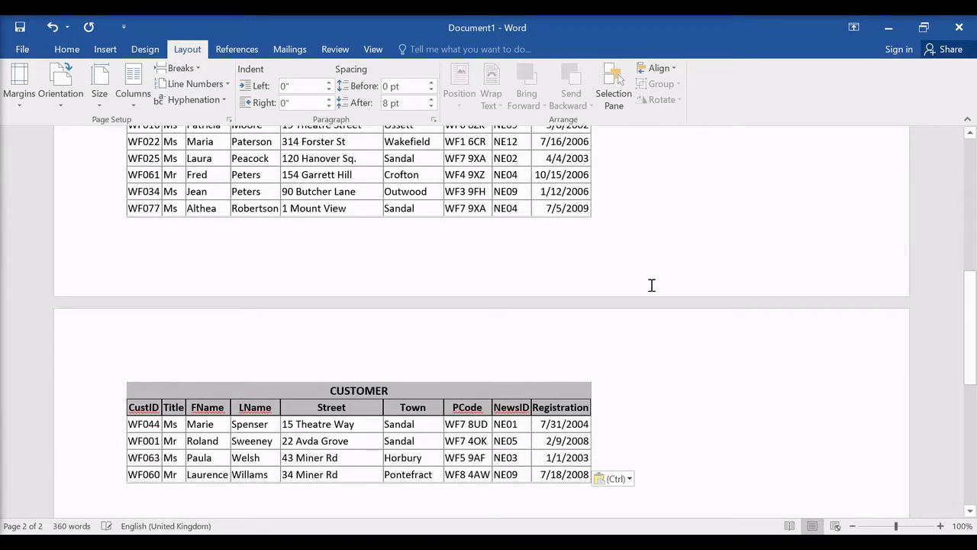
scroll(652, 288, up, 10)
scroll(653, 288, down, 10)
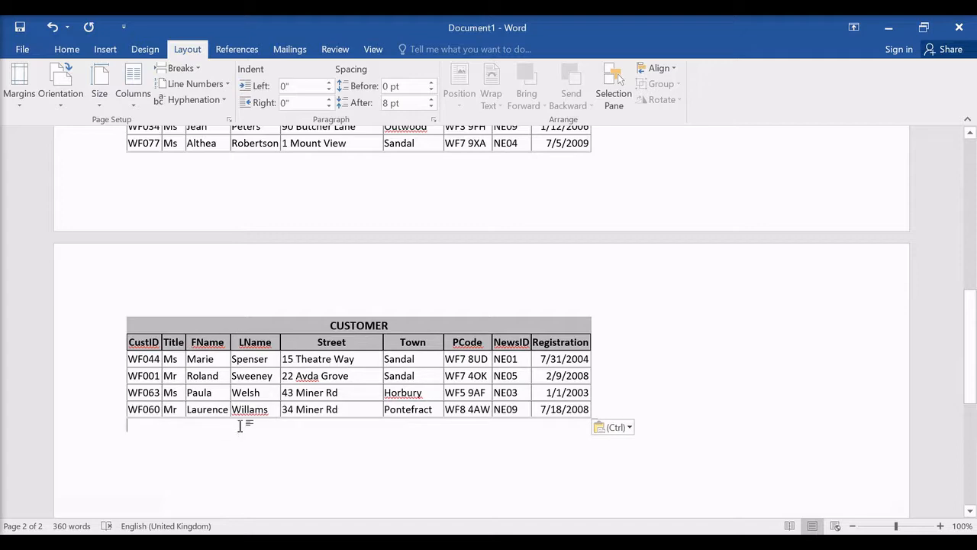
scroll(386, 373, up, 10)
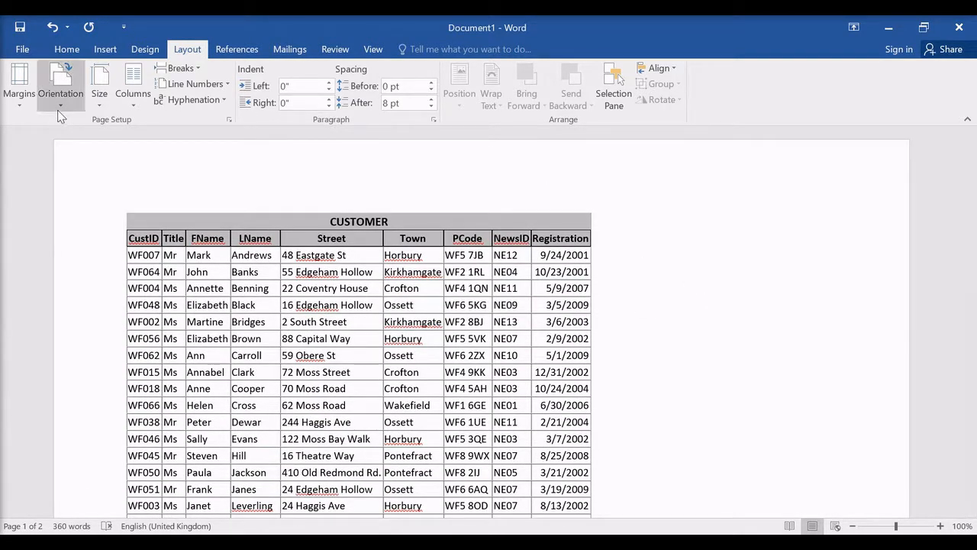
Set the Word document's margins to Narrow and check how the CUSTOMER table fits the pages
click(23, 107)
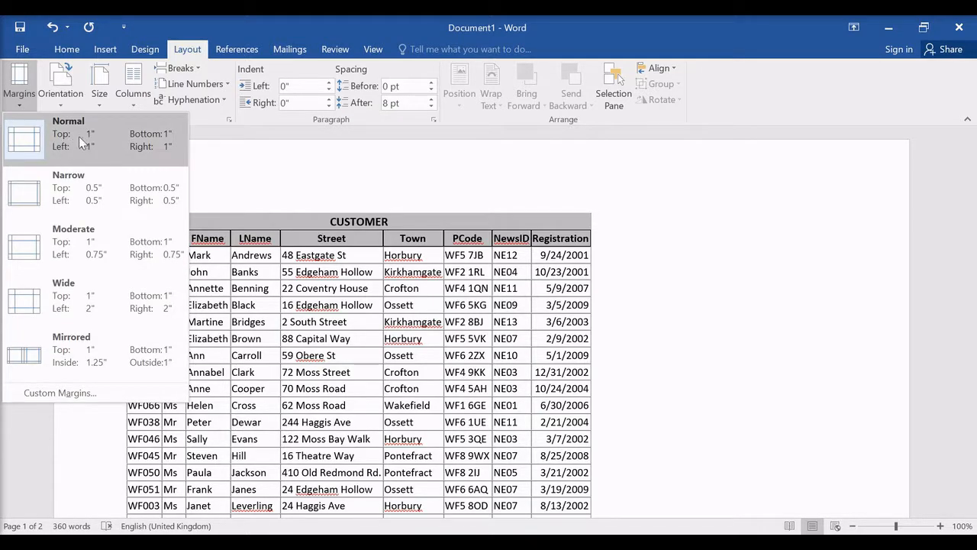
click(89, 206)
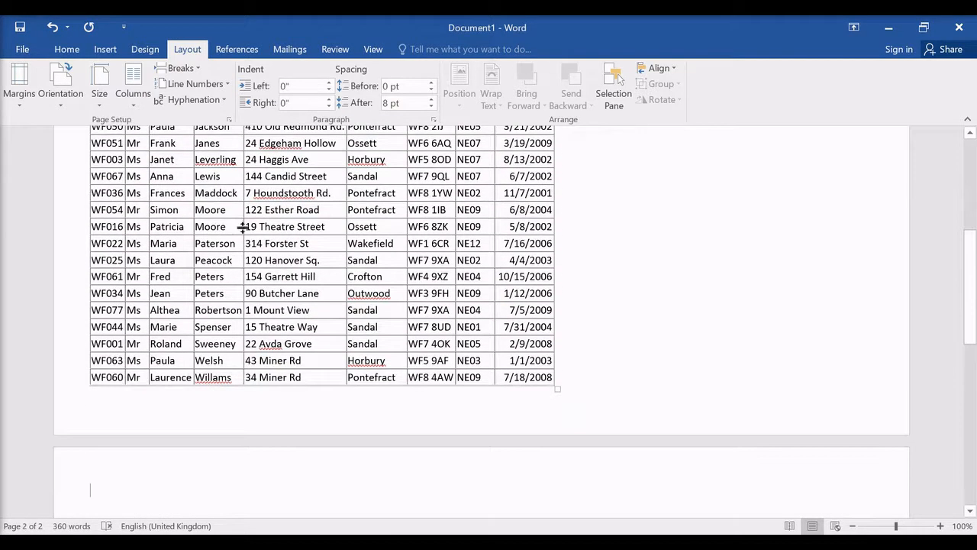
scroll(568, 403, up, 6)
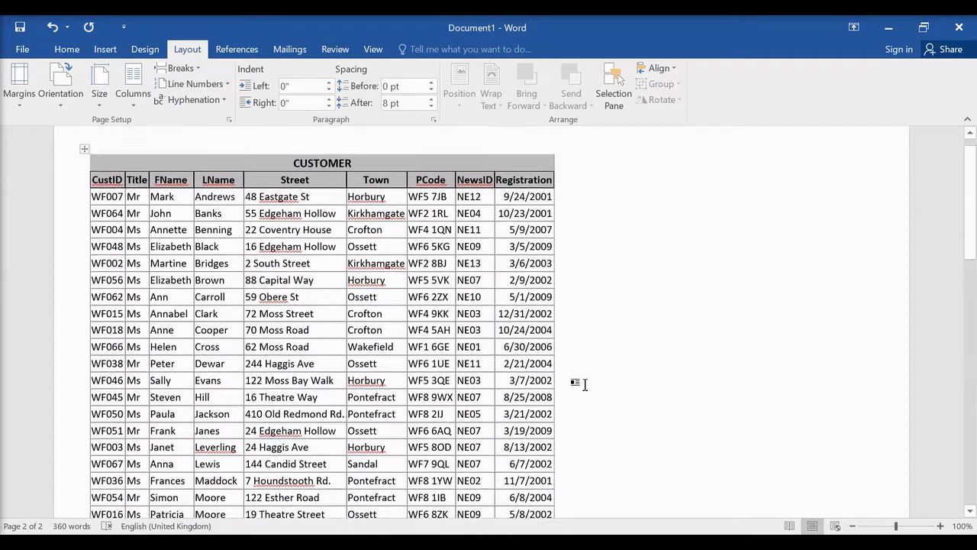
scroll(649, 396, down, 10)
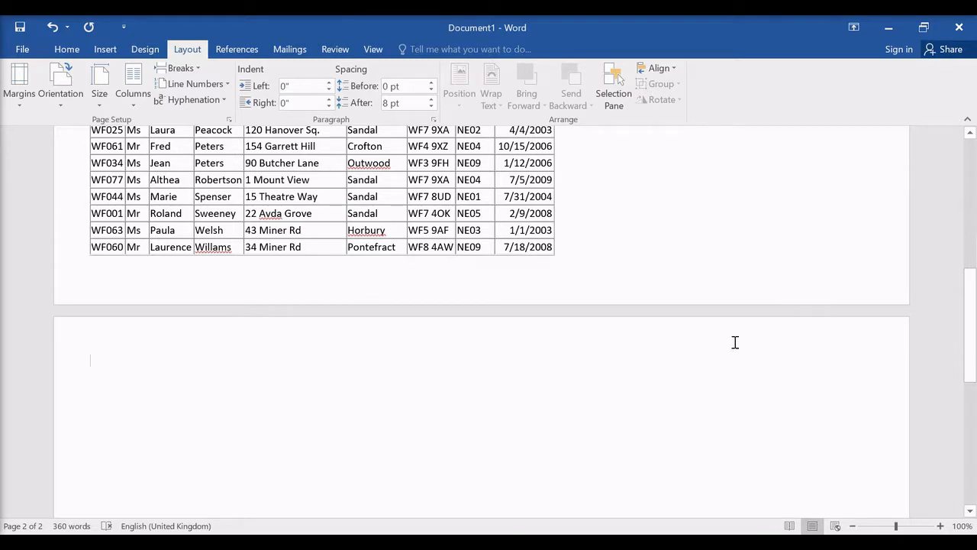
scroll(687, 355, up, 15)
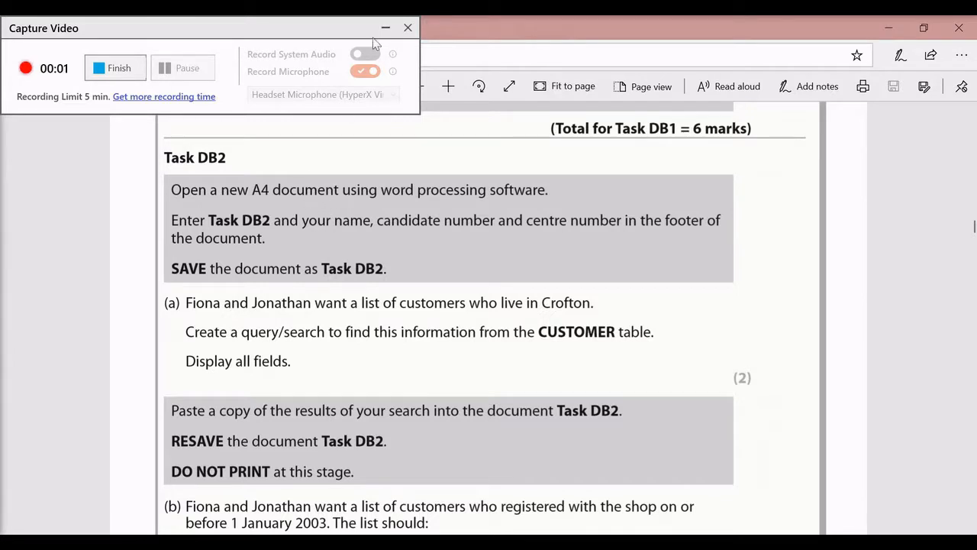
Open the CUSTOMER table in Access and create a new query in Design view based on CUSTOMER
click(374, 38)
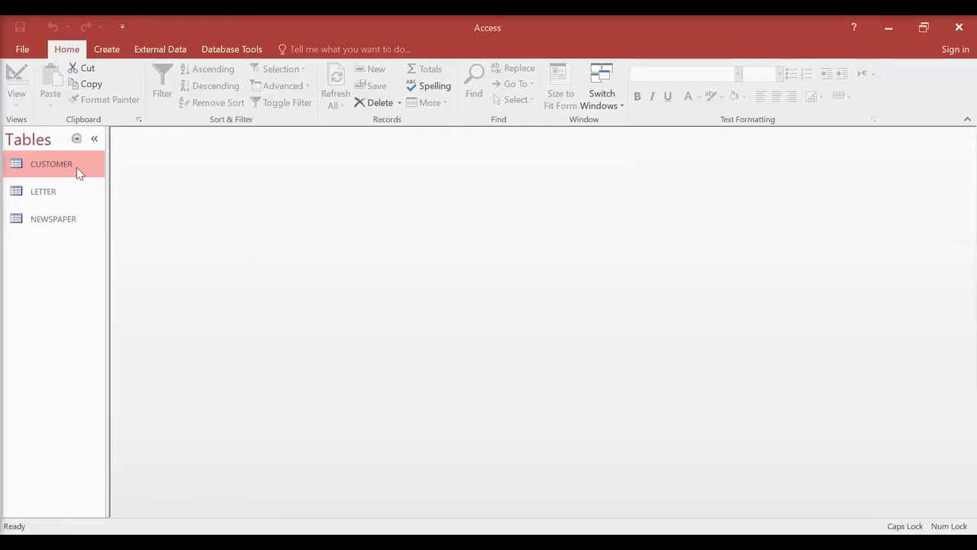
double_click(69, 162)
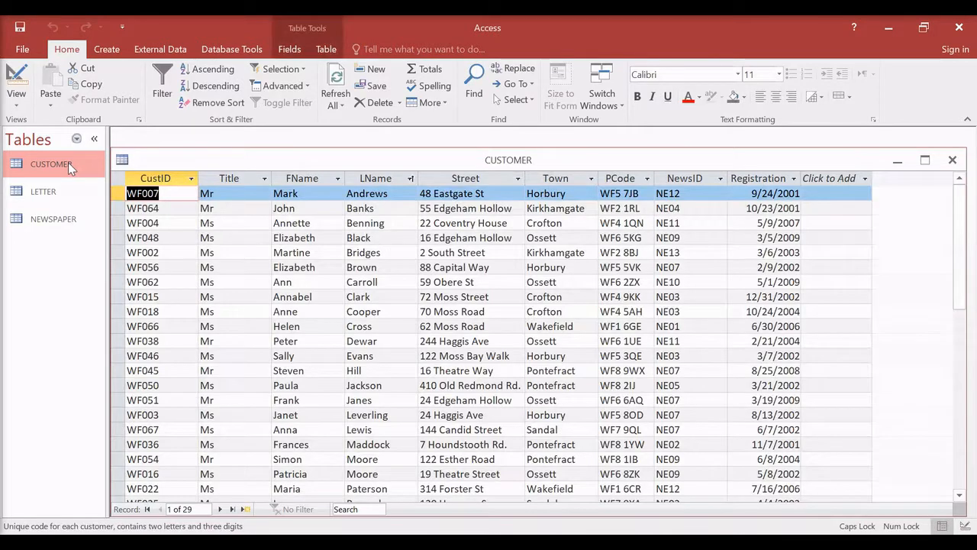
double_click(271, 158)
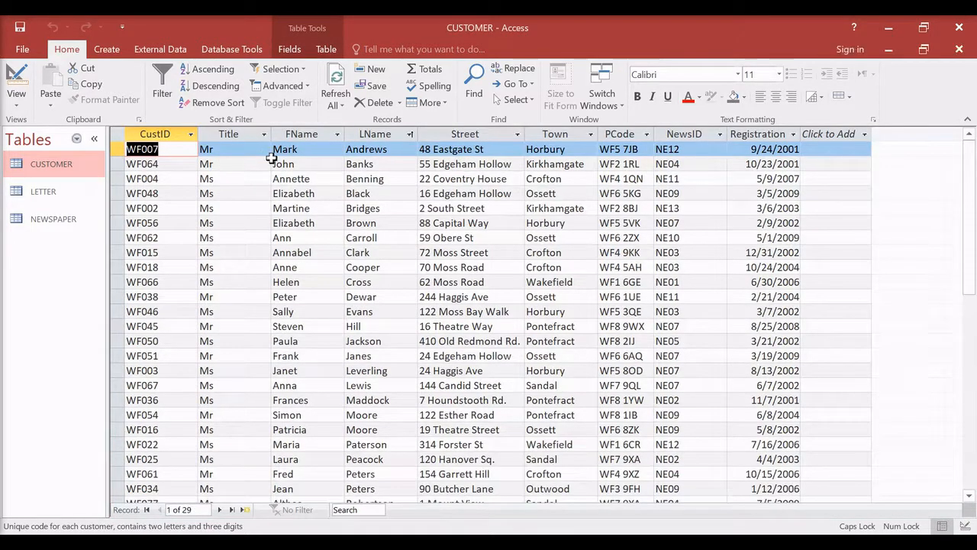
click(110, 52)
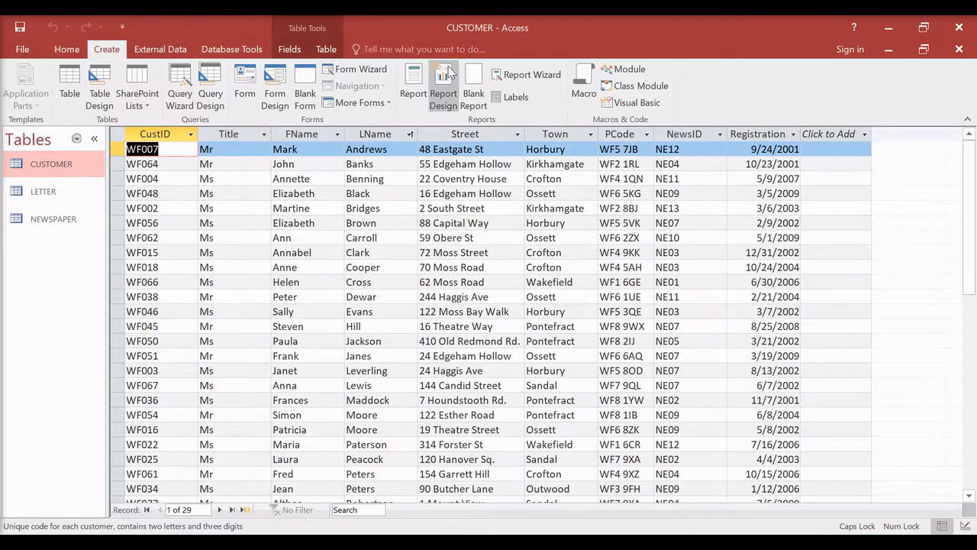
click(213, 88)
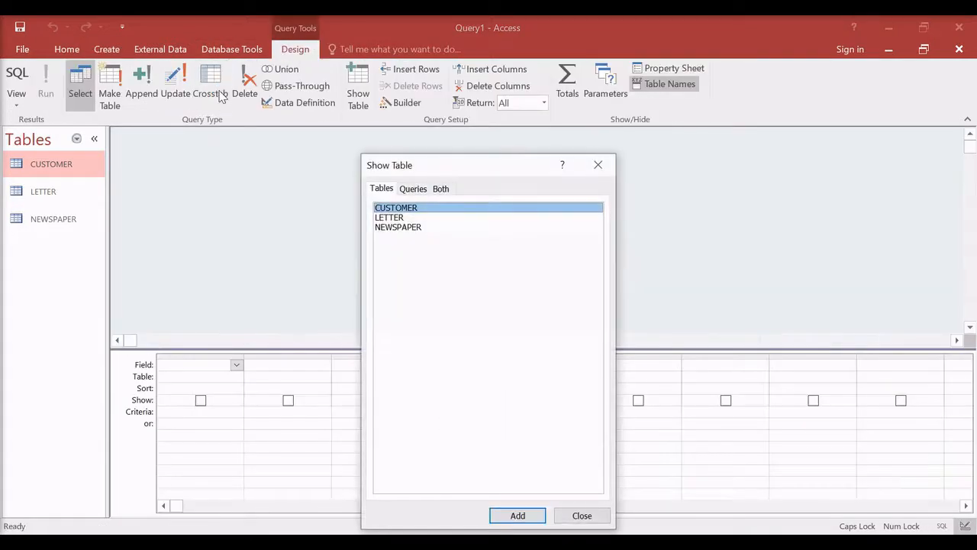
double_click(447, 211)
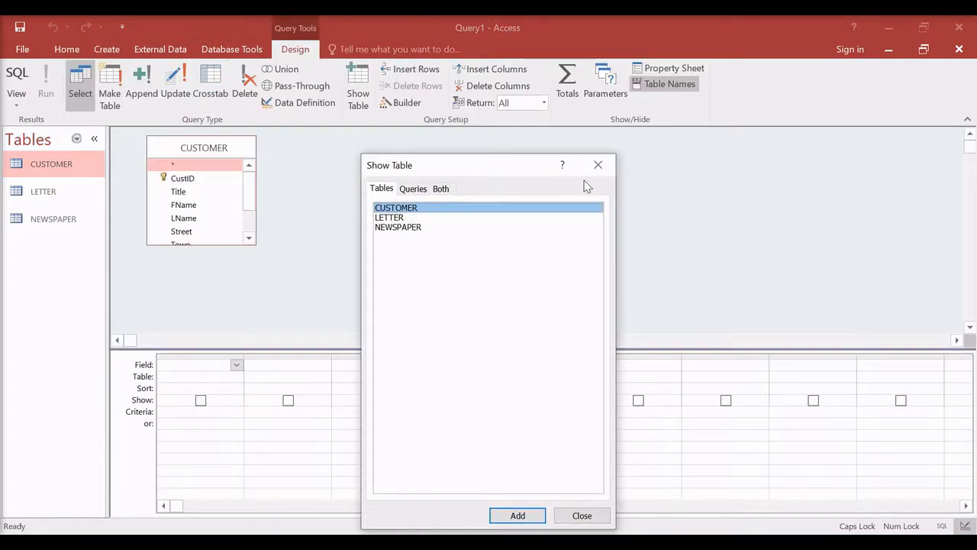
click(598, 164)
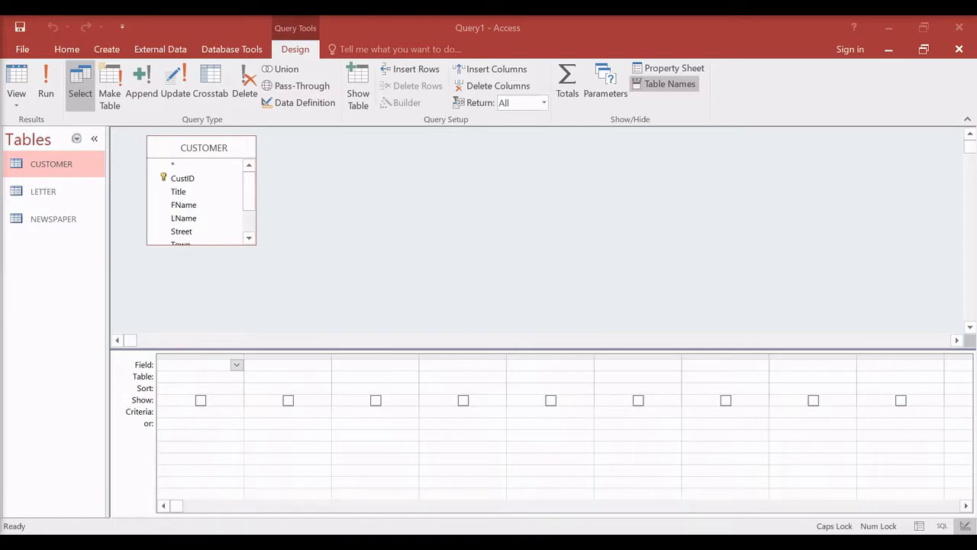
Check the field requirement of Task DB2 (a) in S38754A.pdf and add all CUSTOMER fields, CustID through Registration, to the query grid
key(alt+Tab)
drag(284, 361, 165, 352)
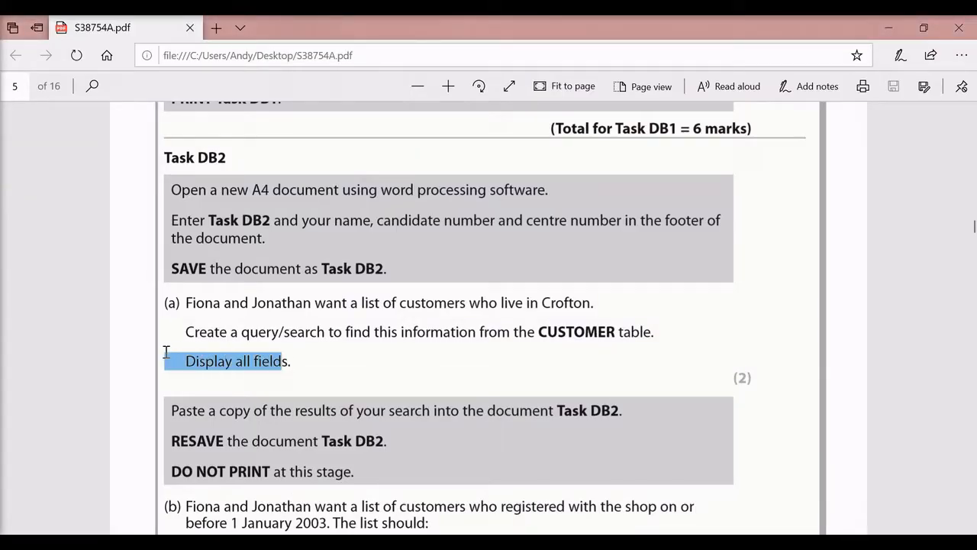
key(alt+Tab)
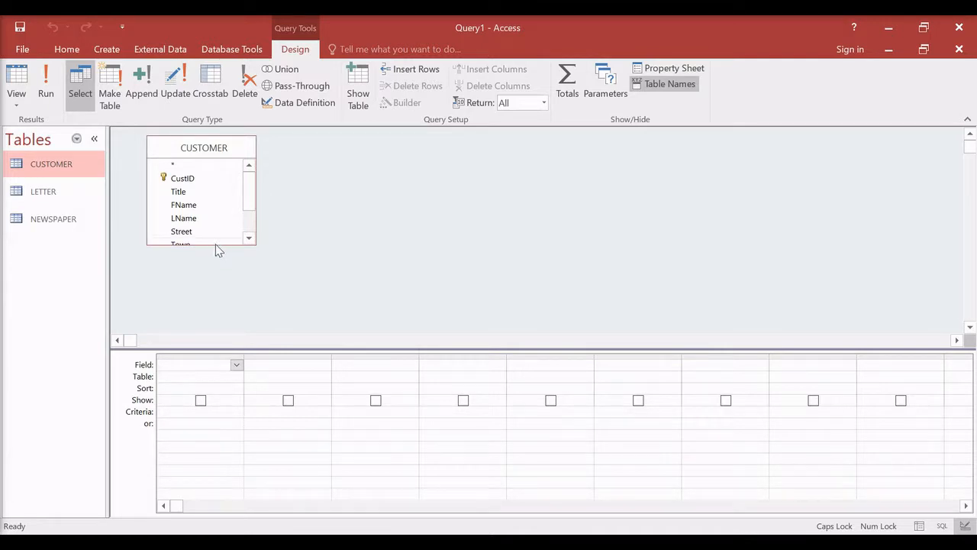
drag(219, 244, 219, 301)
double_click(203, 180)
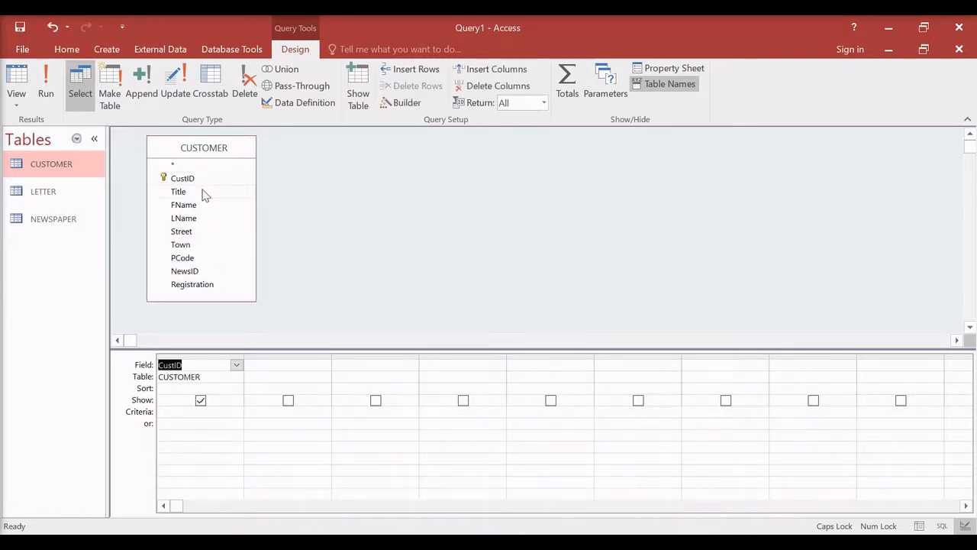
double_click(203, 192)
double_click(203, 205)
double_click(203, 219)
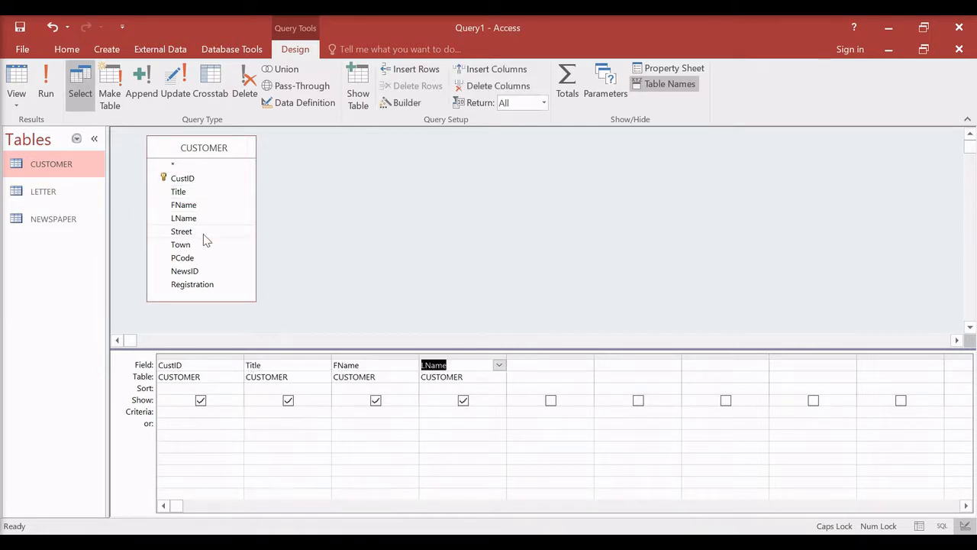
double_click(205, 232)
double_click(205, 245)
double_click(206, 258)
double_click(207, 271)
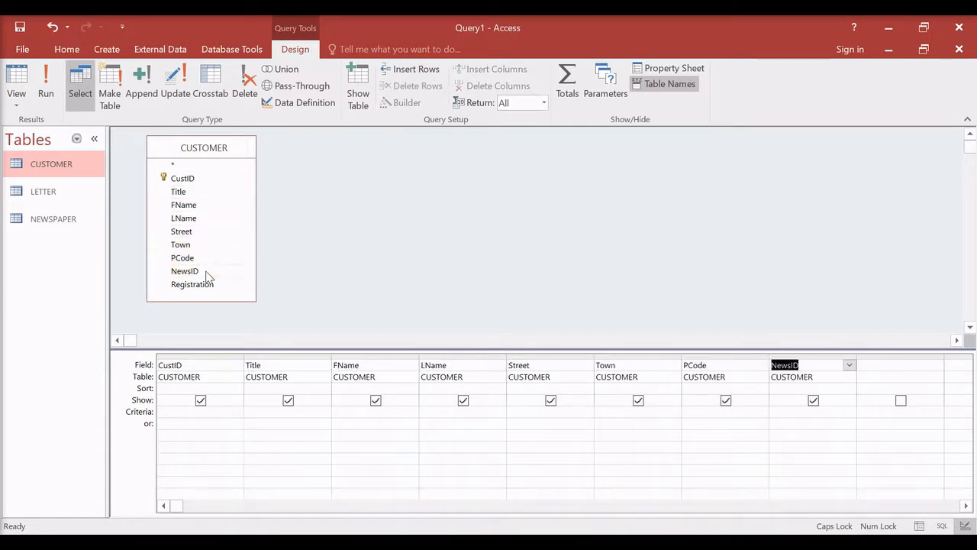
double_click(207, 284)
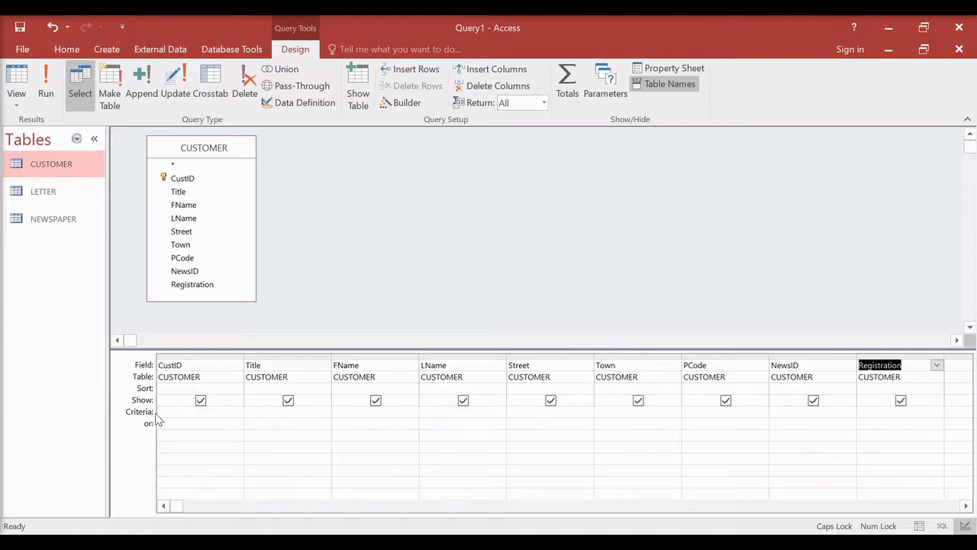
Set the Town field's criterion to Crofton and run the query
click(608, 417)
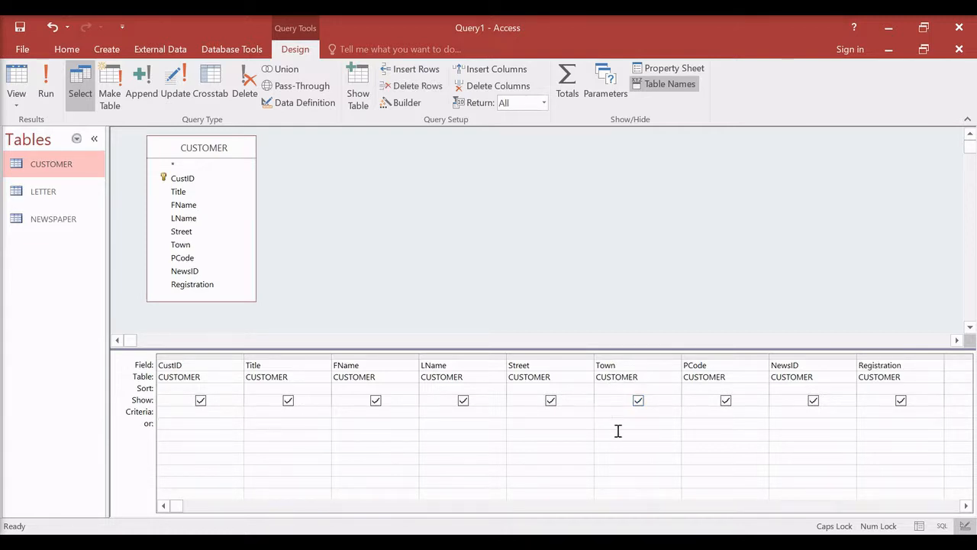
key(BackSpace)
key(BackSpace)
key(Caps_Lock)
text(Crofton)
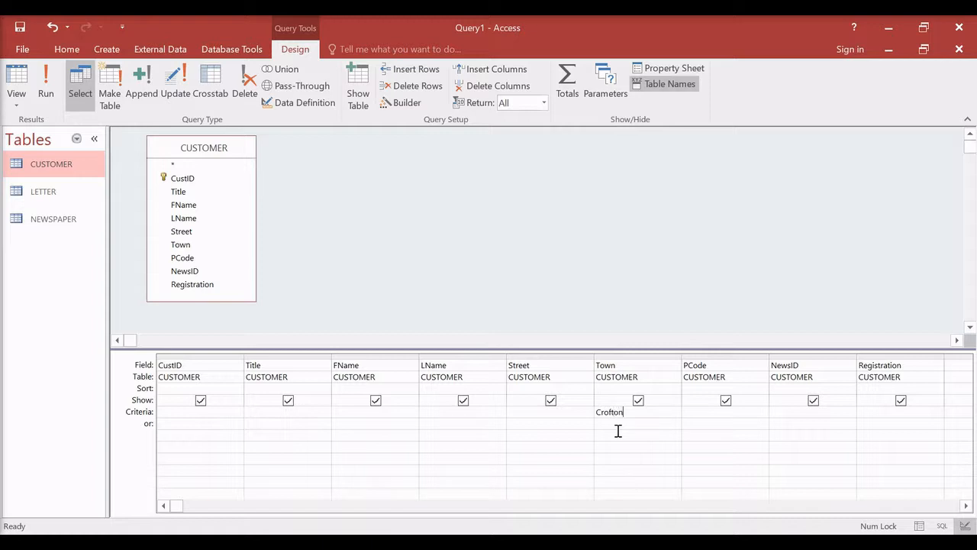
click(48, 90)
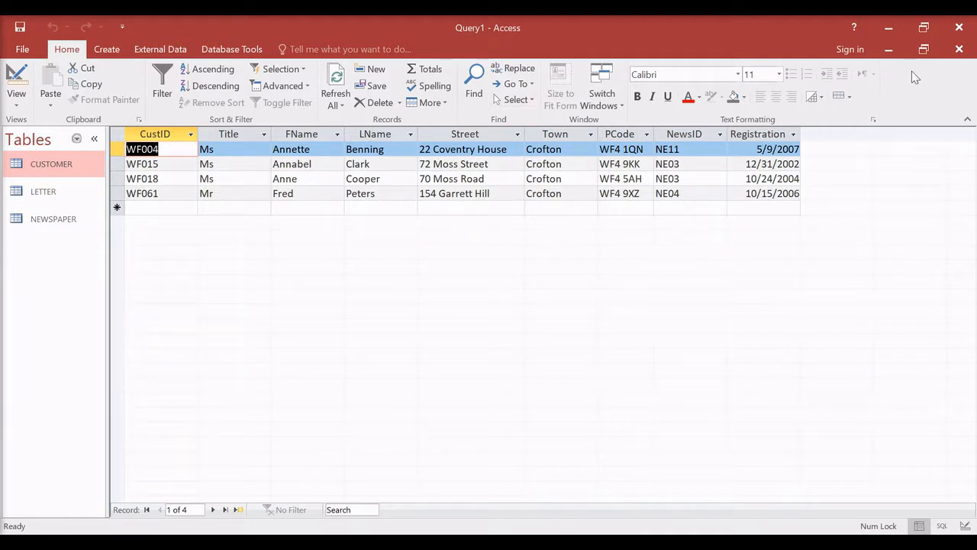
Close the query, saving it as Task DB2, and display all Access objects in the navigation list
click(959, 50)
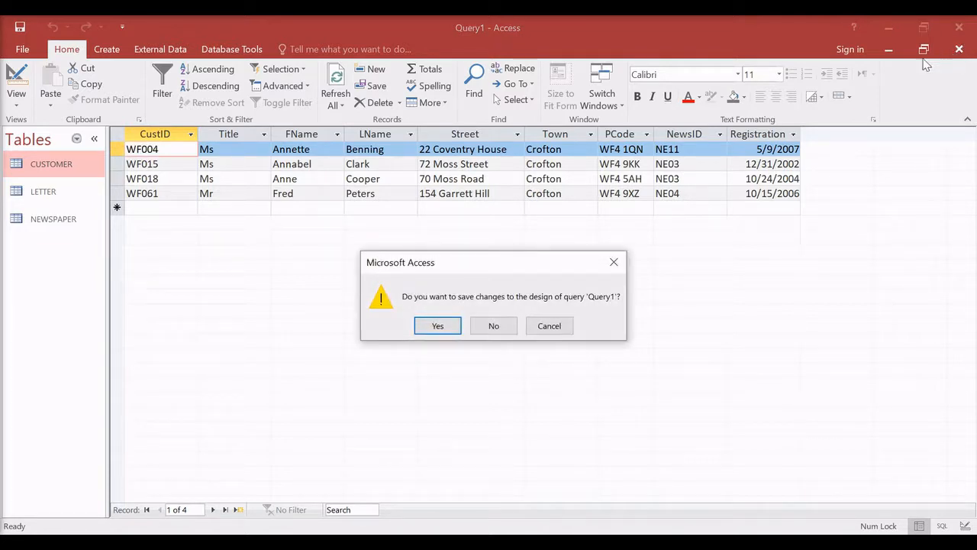
click(444, 327)
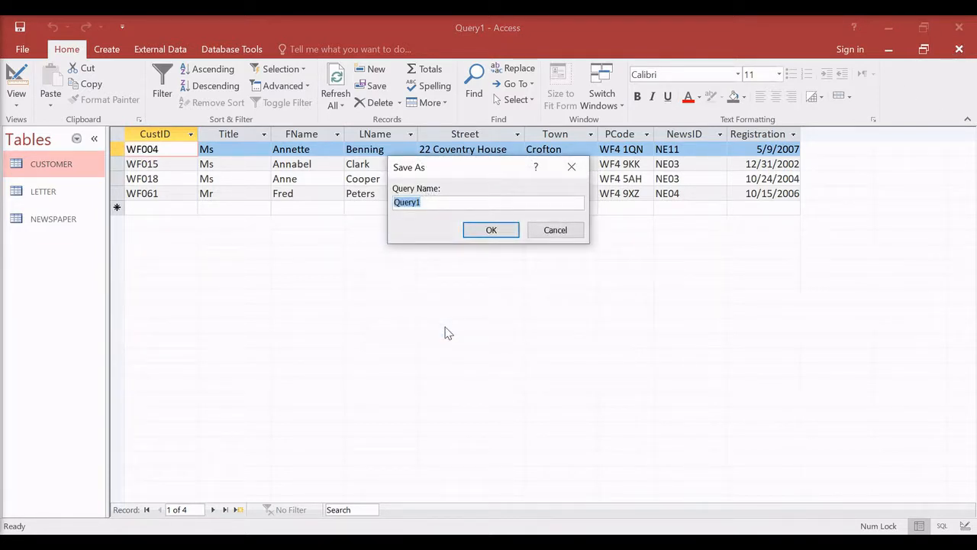
text(Task DB2)
click(492, 230)
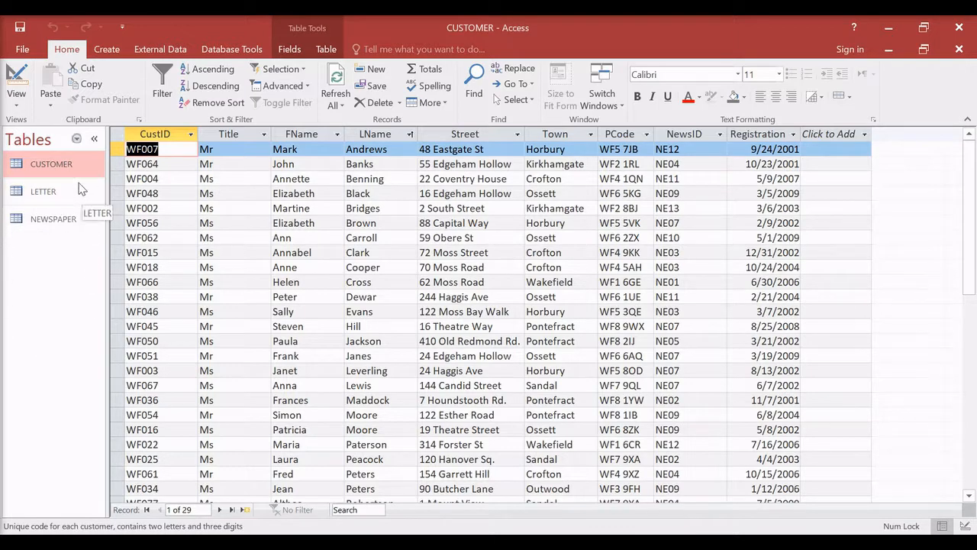
click(38, 144)
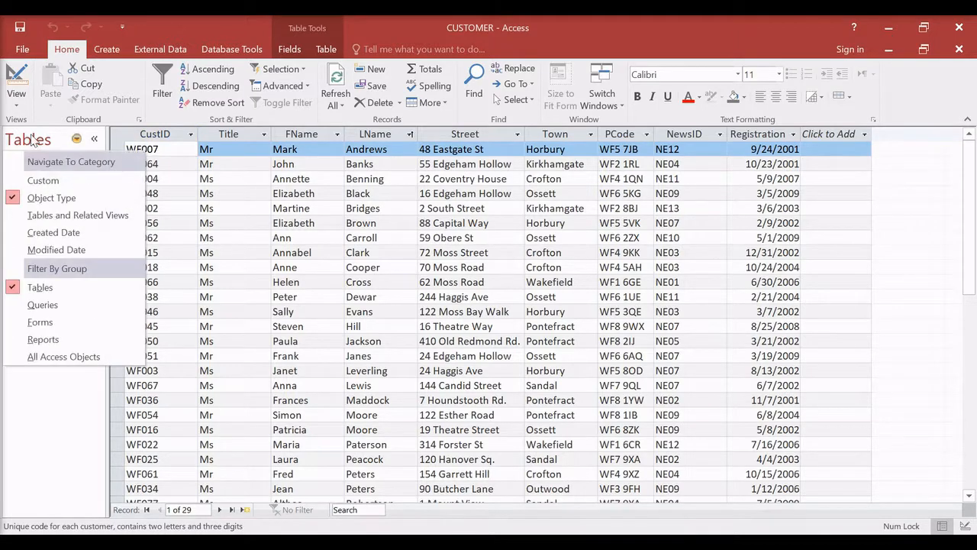
click(64, 356)
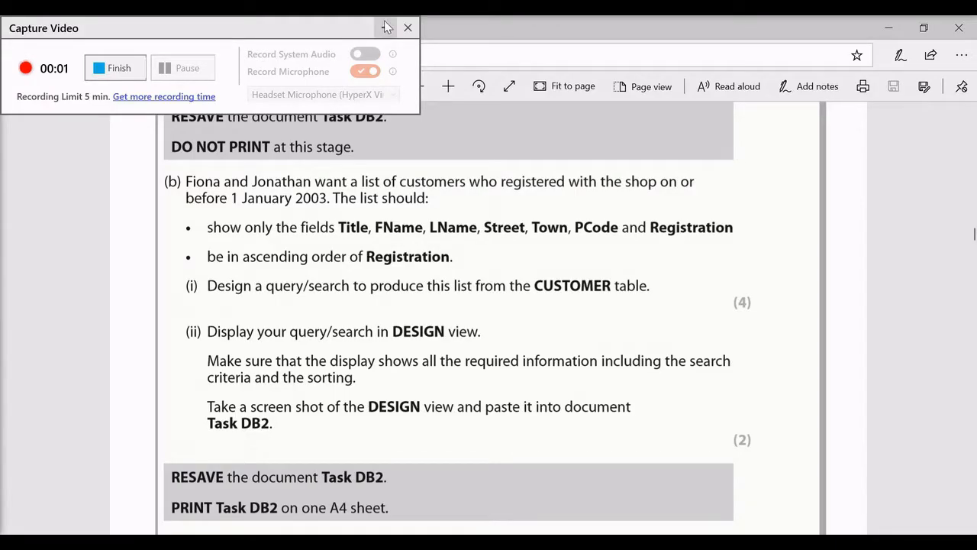
Check the registration date condition and the fields required for the Task DB2 (b) query in S38754A.pdf
click(379, 28)
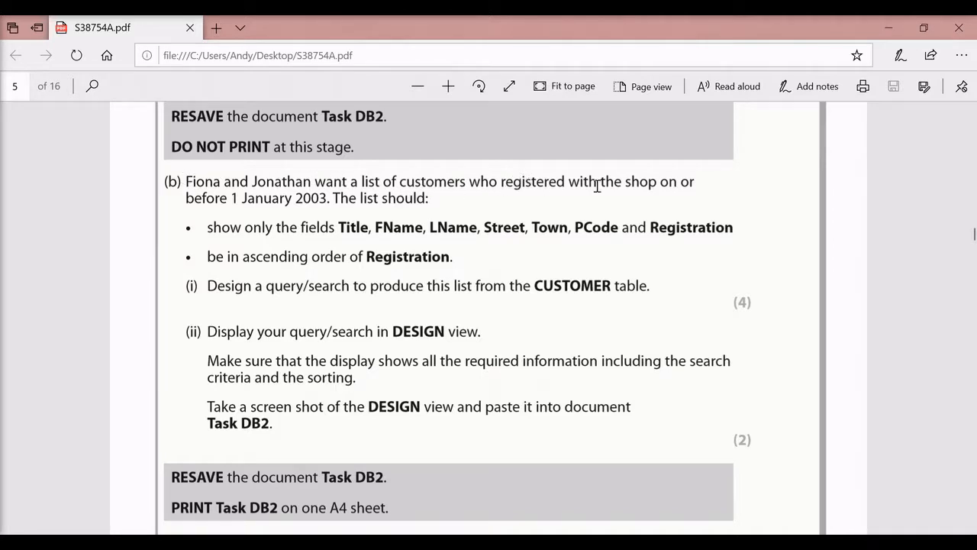
drag(661, 183, 328, 197)
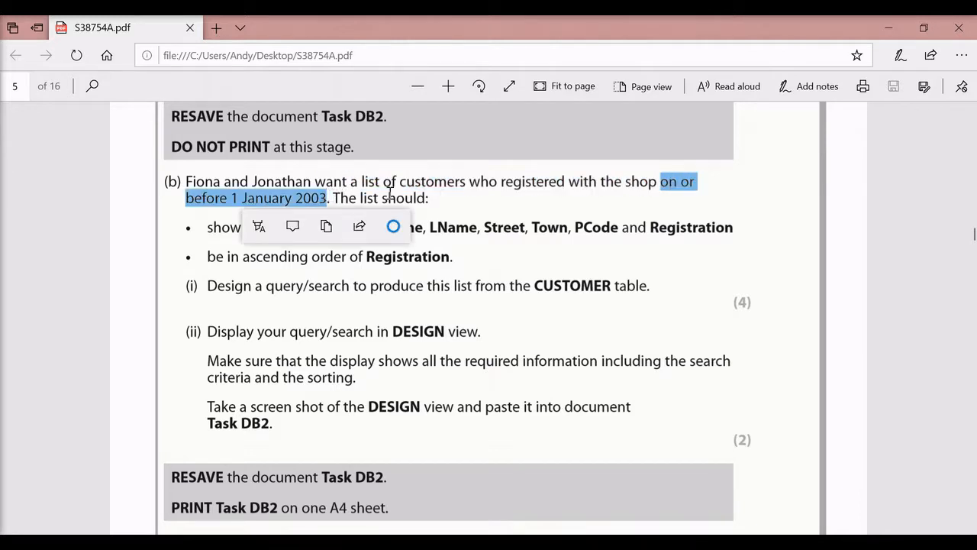
click(502, 209)
drag(336, 227, 711, 229)
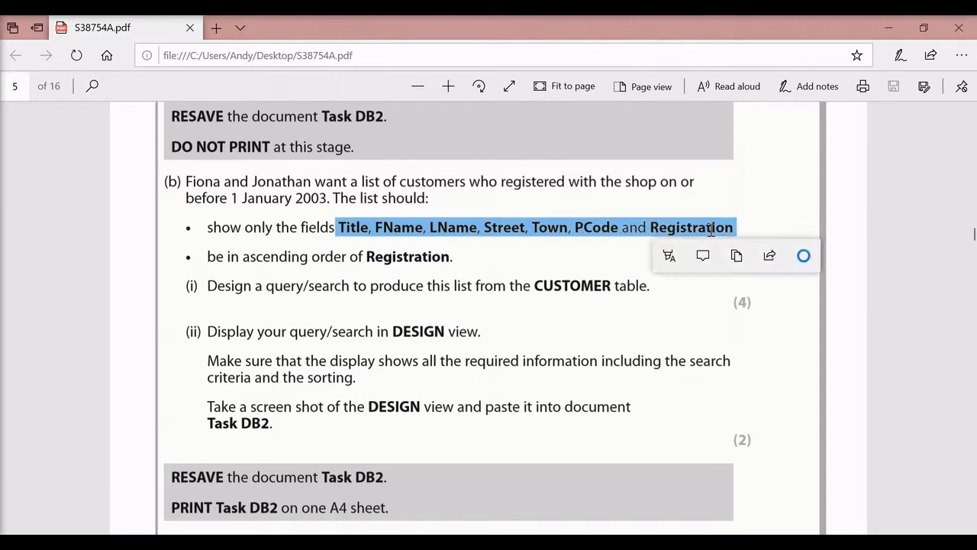
Switch to Access, create a new query in Design view with the CUSTOMER table, and maximize the query window
click(367, 230)
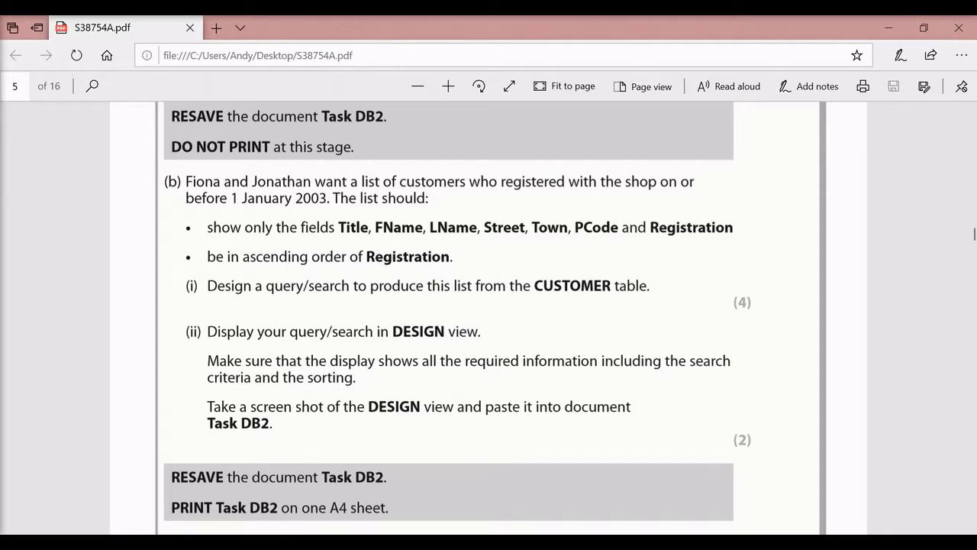
key(alt+Tab)
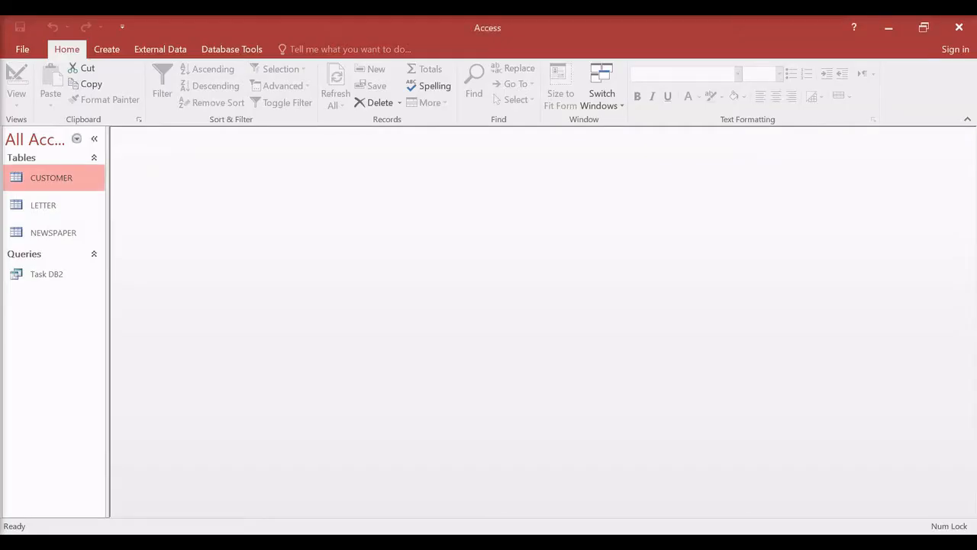
click(108, 49)
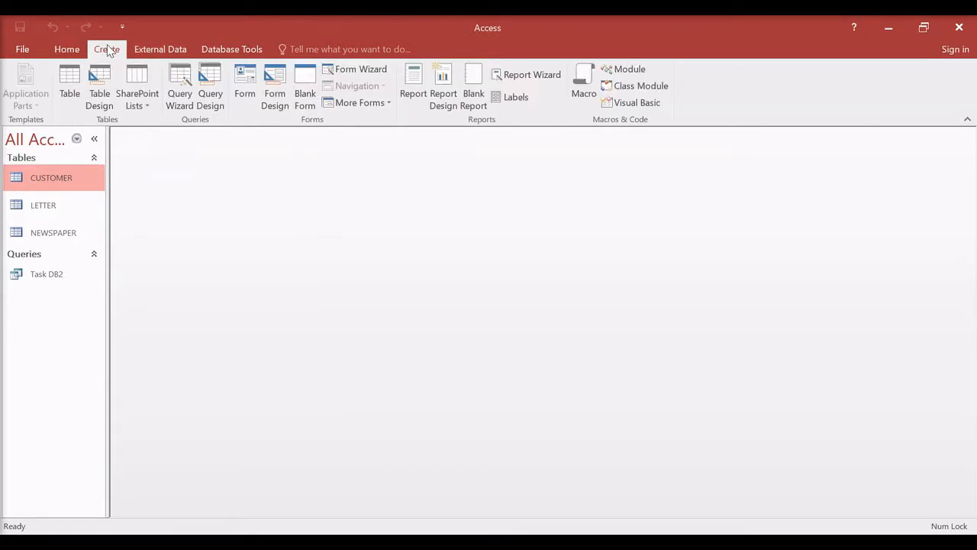
click(211, 90)
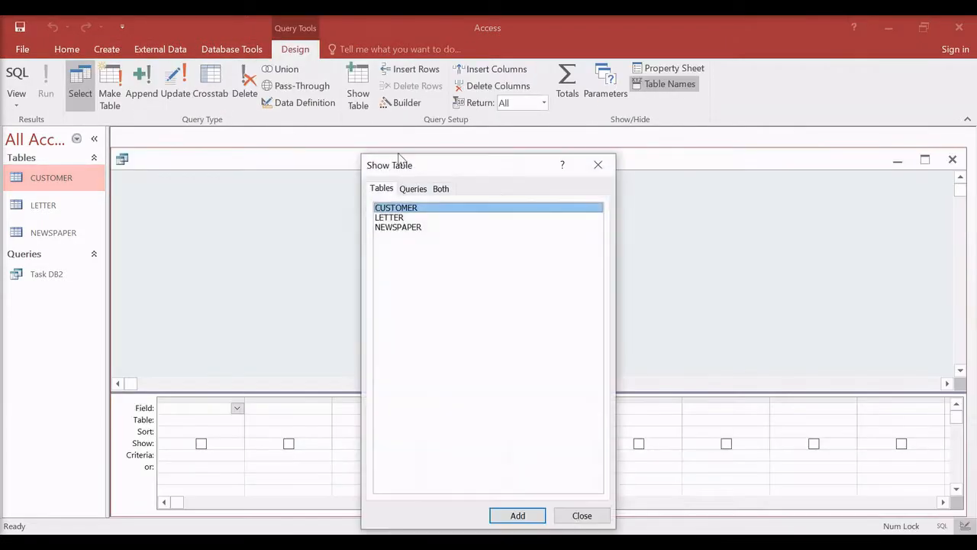
double_click(430, 213)
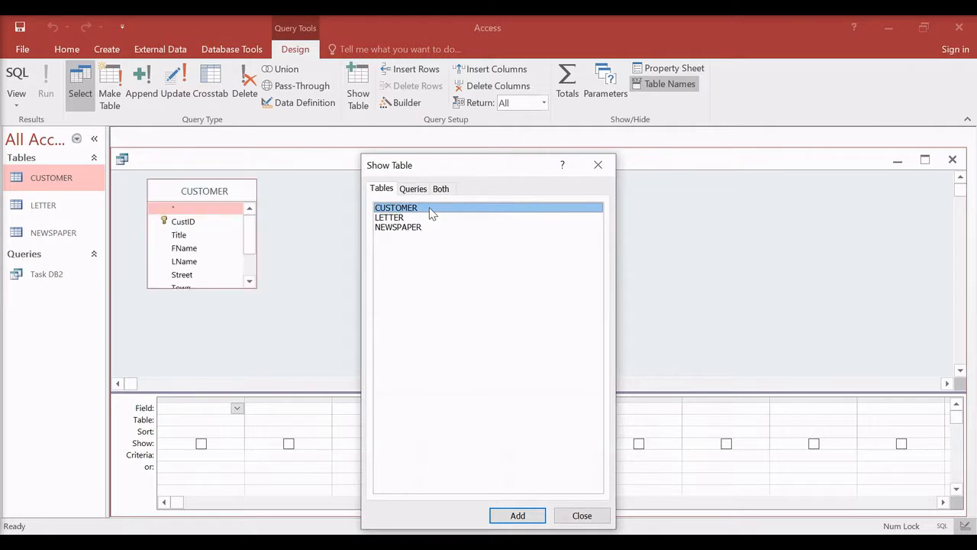
click(567, 517)
double_click(630, 160)
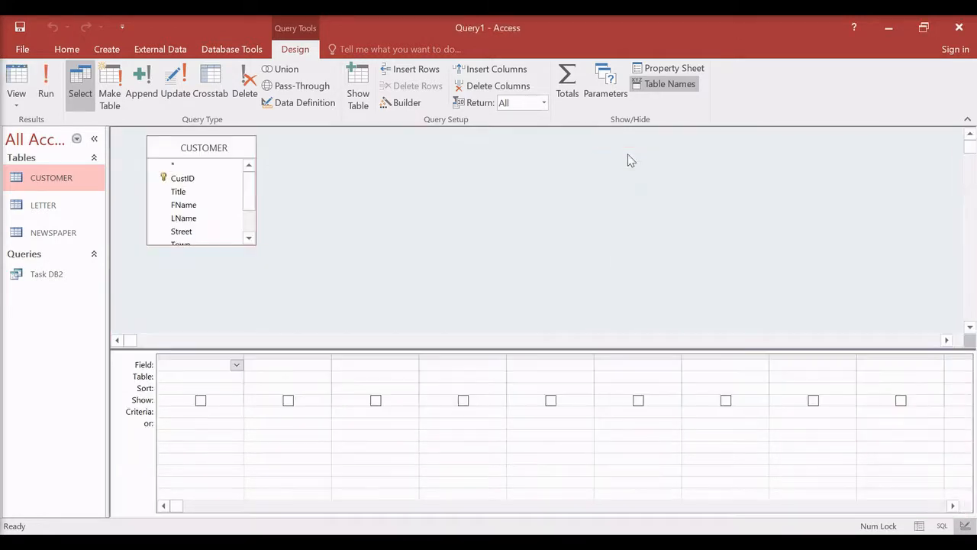
Enlarge the CUSTOMER field list and add Title, FName, LName, Street, Town, PCode and Registration to the query grid
click(256, 246)
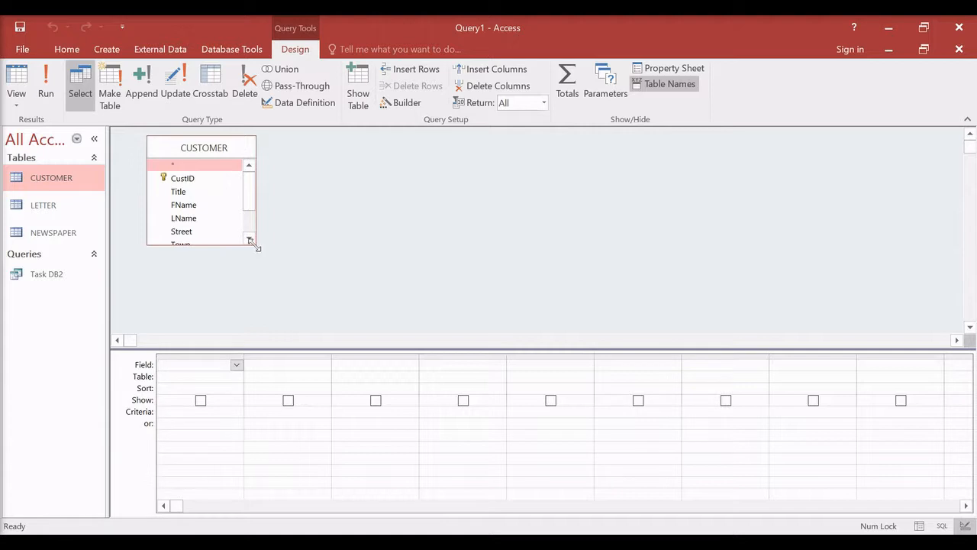
drag(257, 246, 267, 309)
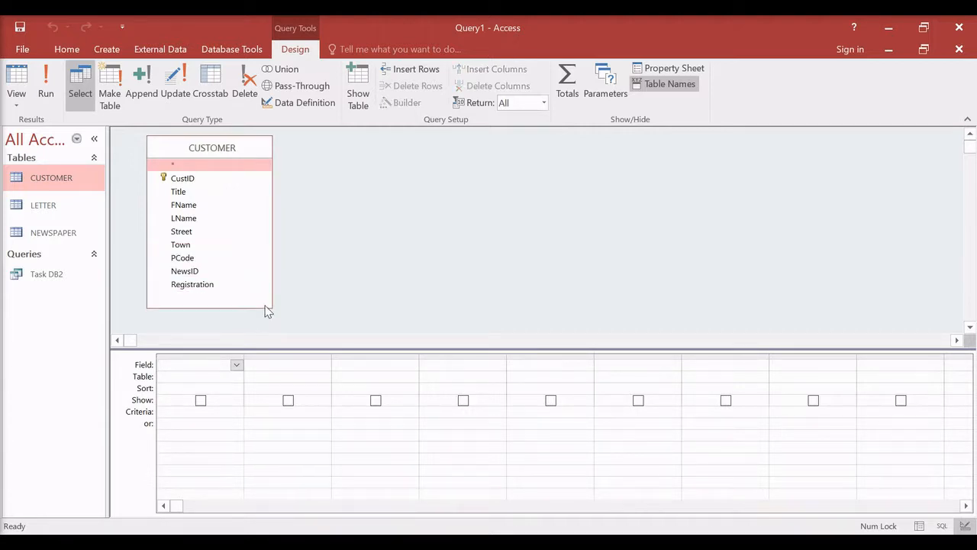
double_click(206, 191)
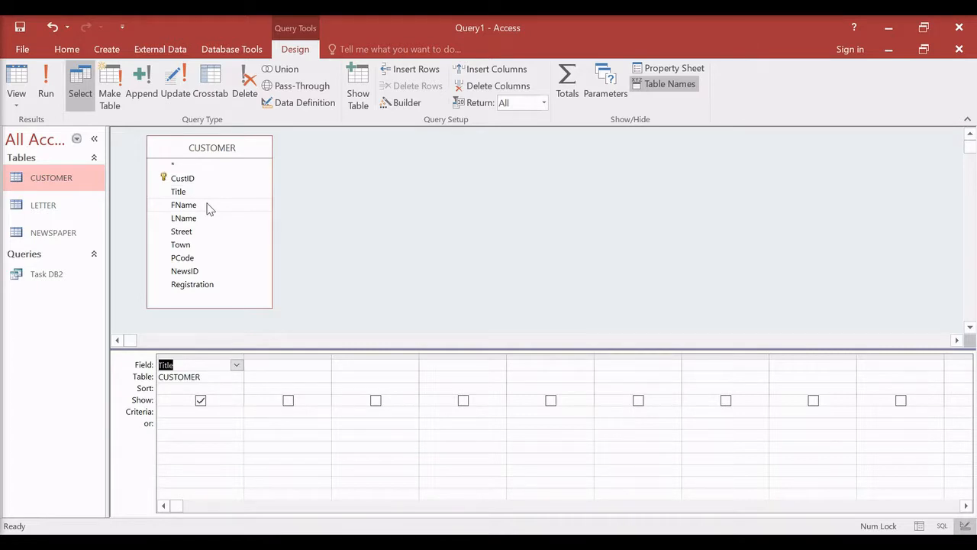
double_click(207, 204)
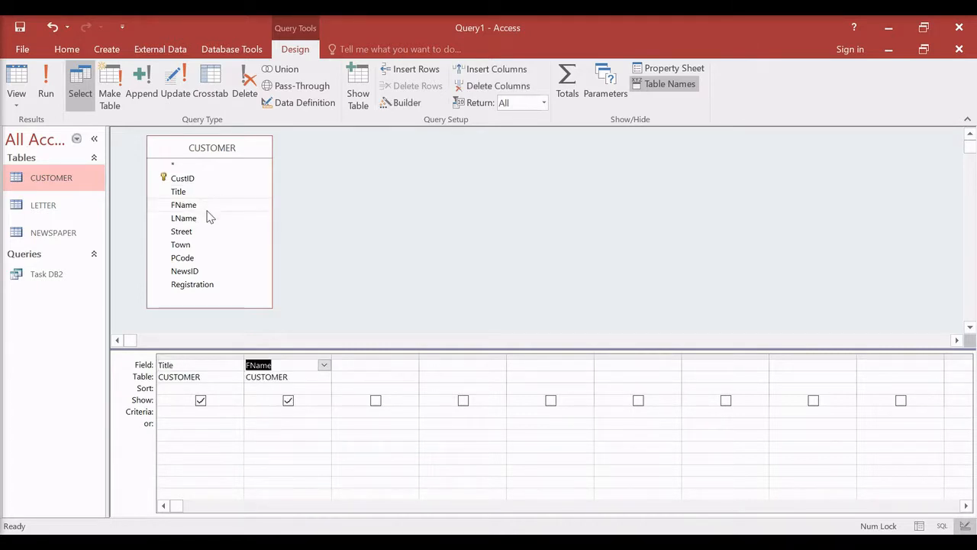
click(208, 217)
double_click(210, 219)
double_click(206, 231)
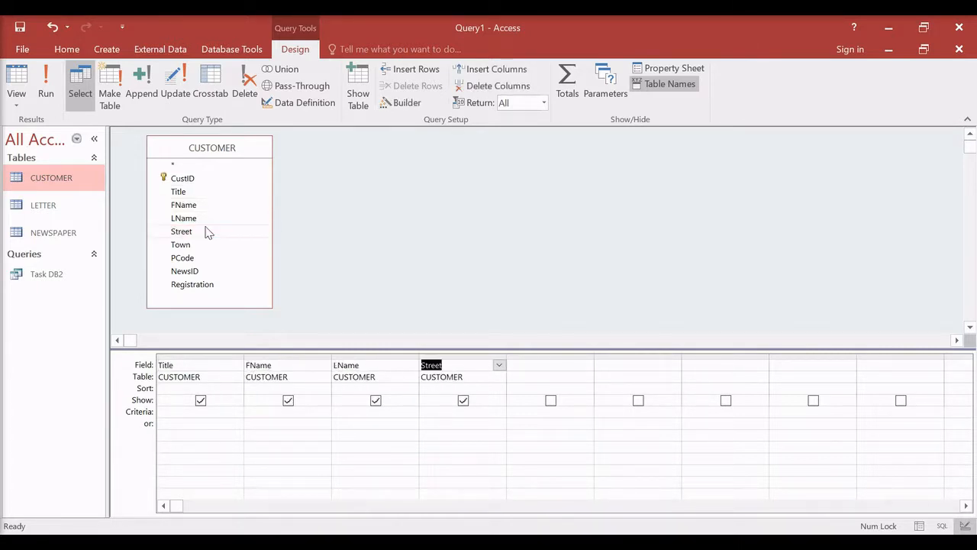
double_click(202, 245)
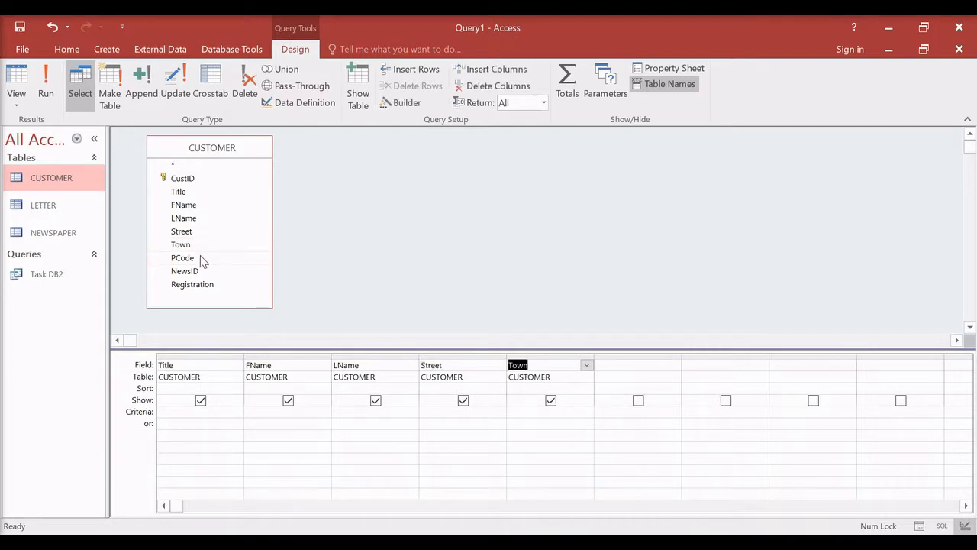
double_click(202, 258)
double_click(200, 284)
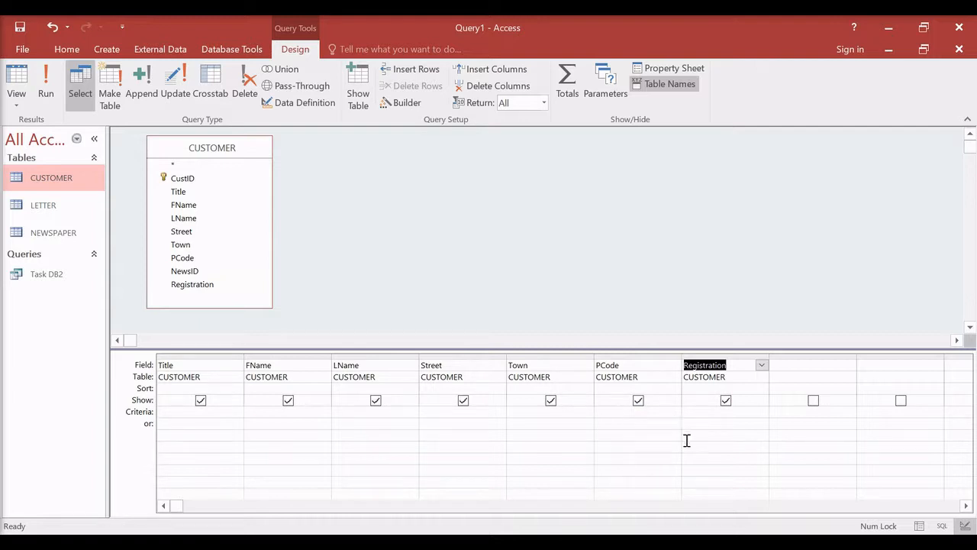
Set the Registration field's criterion to <=#1/1/2003#
click(170, 413)
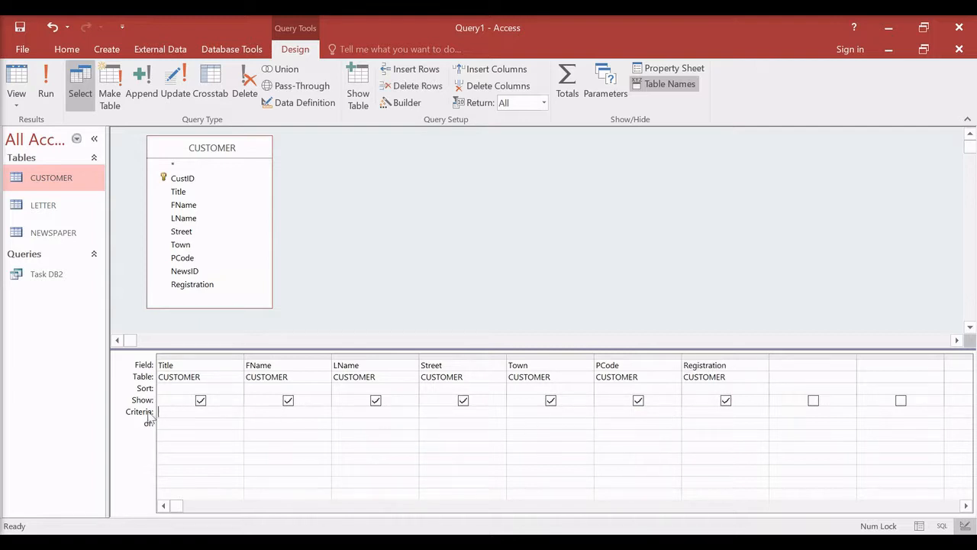
click(693, 412)
click(696, 411)
key(BackSpace)
text(=#1/1/2003#)
click(719, 423)
Sort the Registration field in ascending order and run the query
click(735, 388)
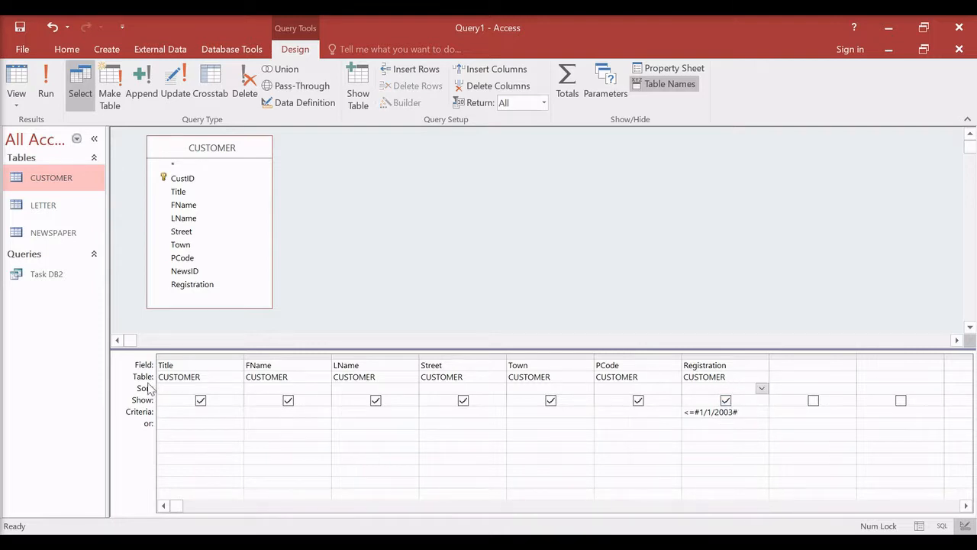
click(761, 388)
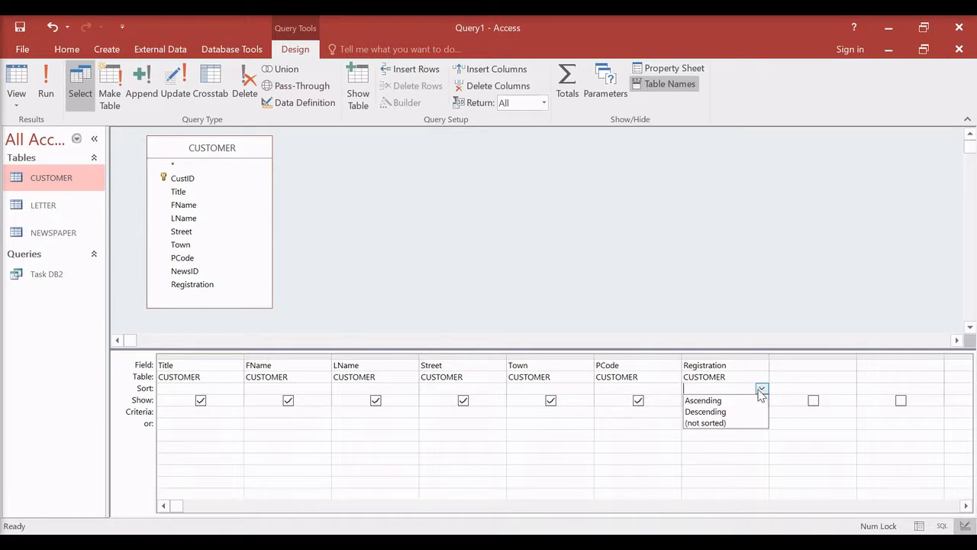
click(754, 400)
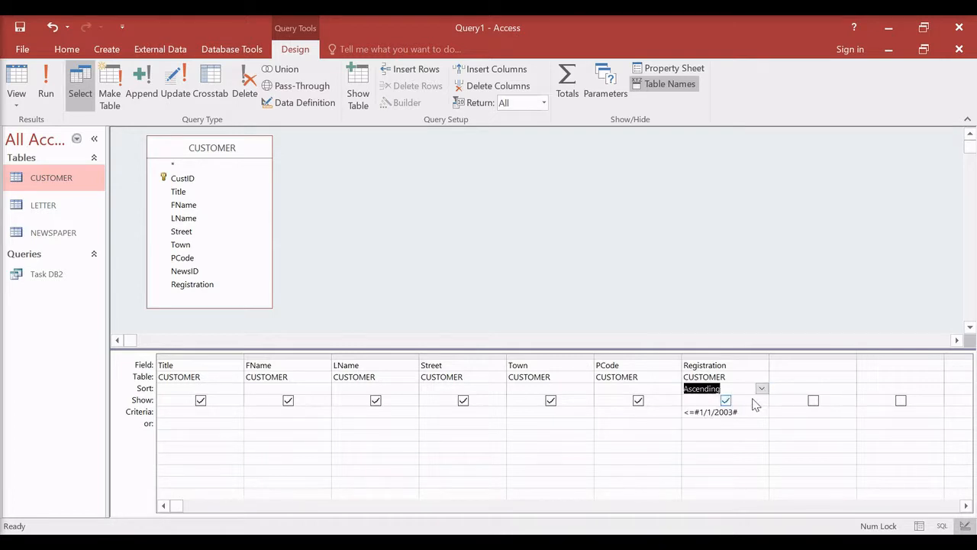
click(48, 92)
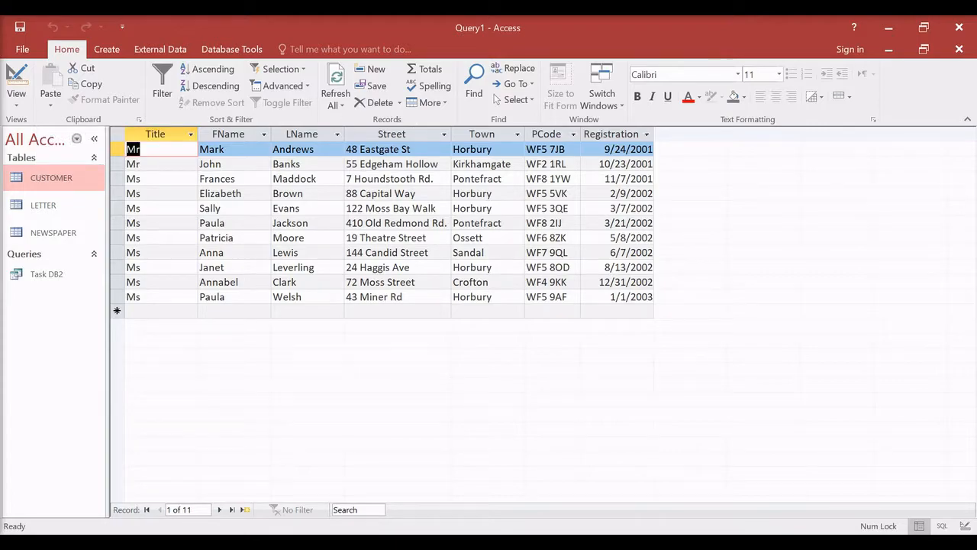
Check the display instruction of Task DB2 (b)(ii) in S38754A.pdf and show the Access query in Design view
key(alt+Tab)
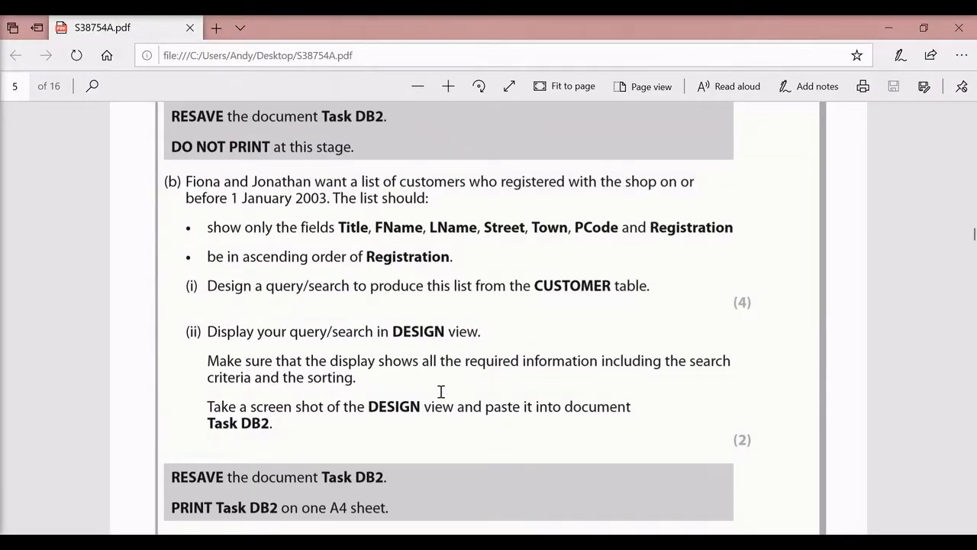
drag(215, 334, 475, 328)
click(466, 330)
key(alt+Tab)
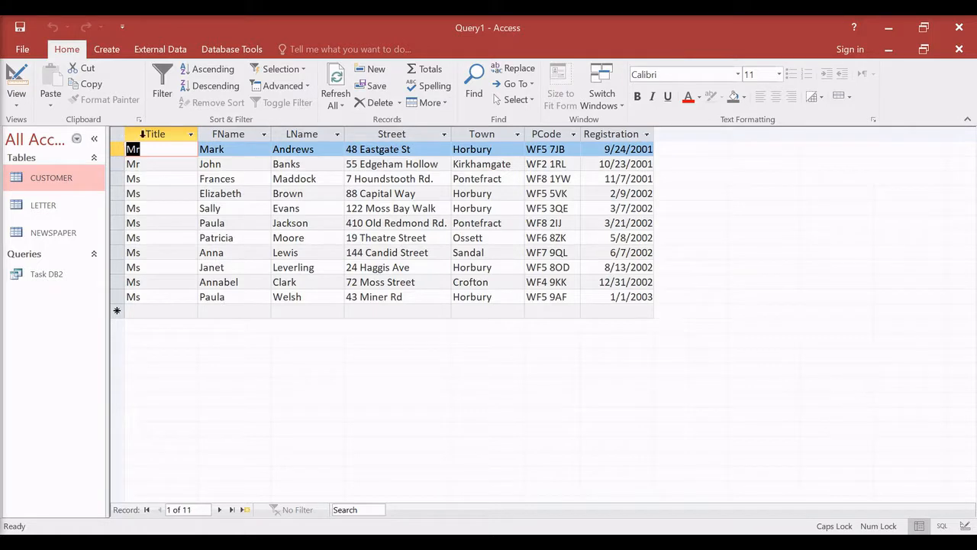
click(17, 95)
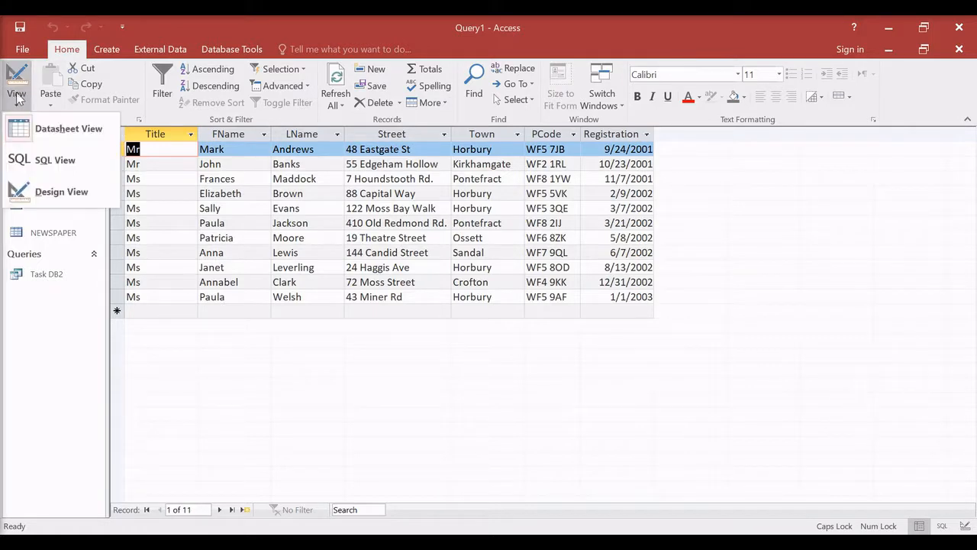
click(61, 191)
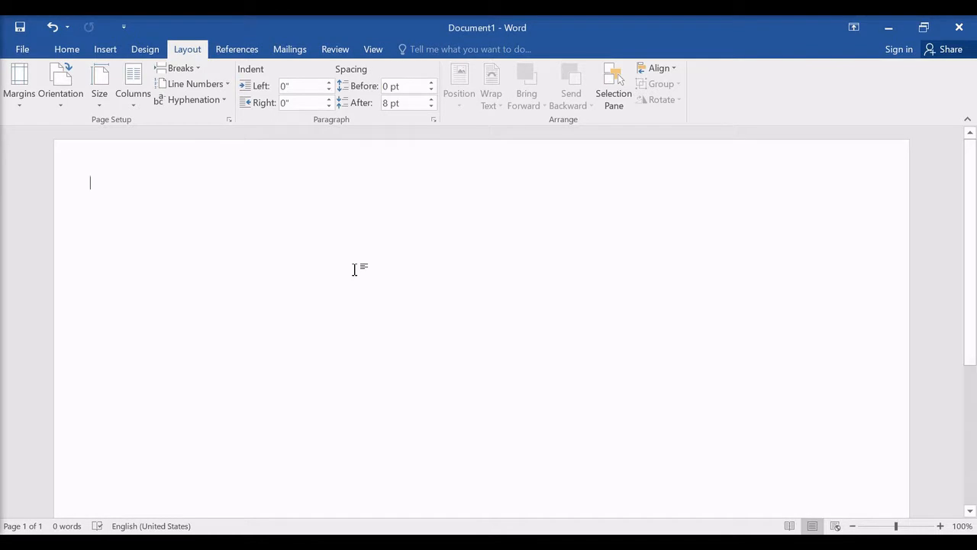
Set the blank Word document to portrait orientation and paste in the screenshot of the query's Design view
click(60, 93)
click(81, 129)
key(ctrl+v)
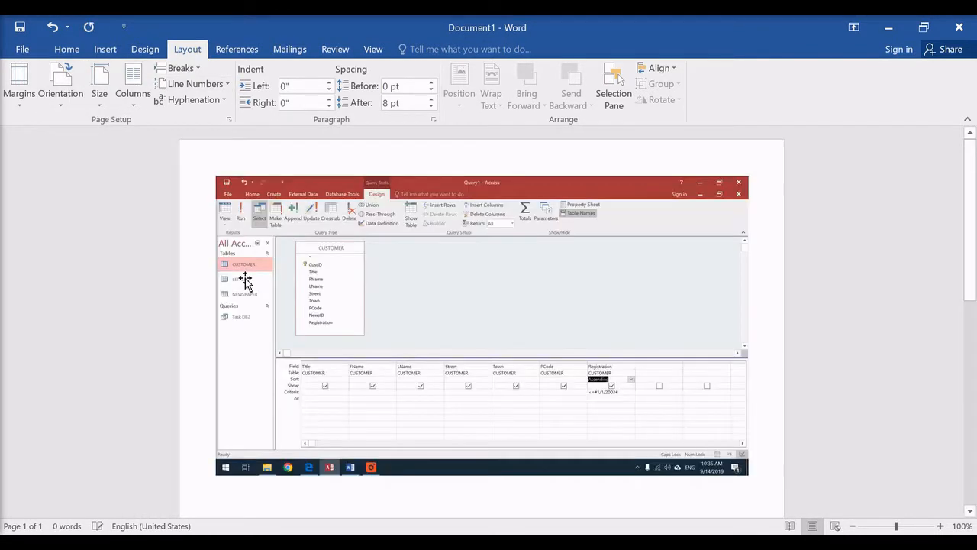
Crop the pasted screenshot on all four sides to the CUSTOMER field list and the grid columns Title through Registration
click(541, 302)
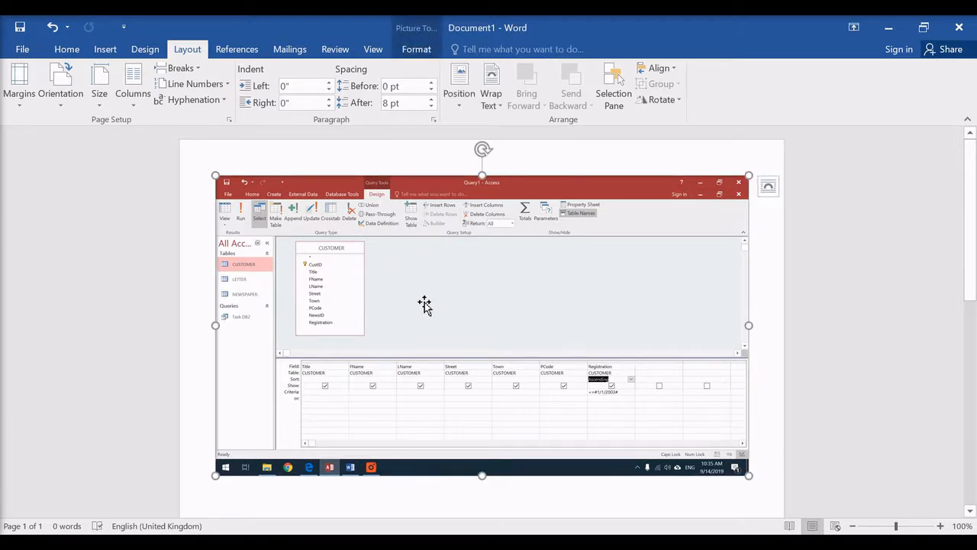
click(416, 52)
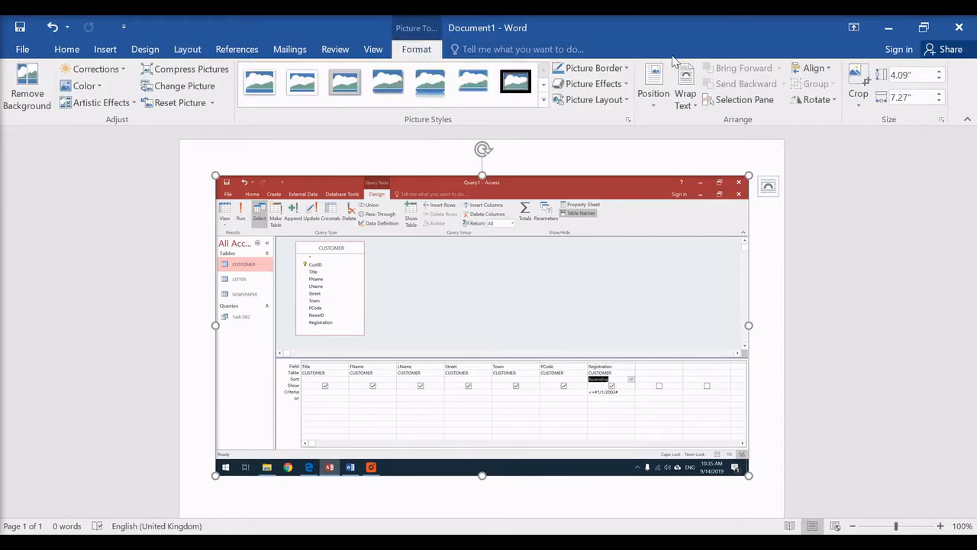
click(855, 84)
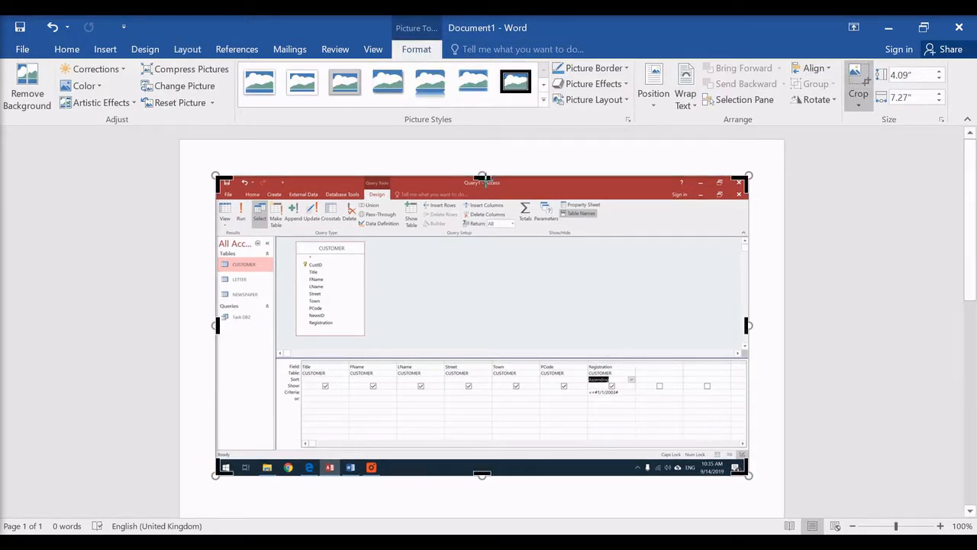
drag(482, 181, 479, 243)
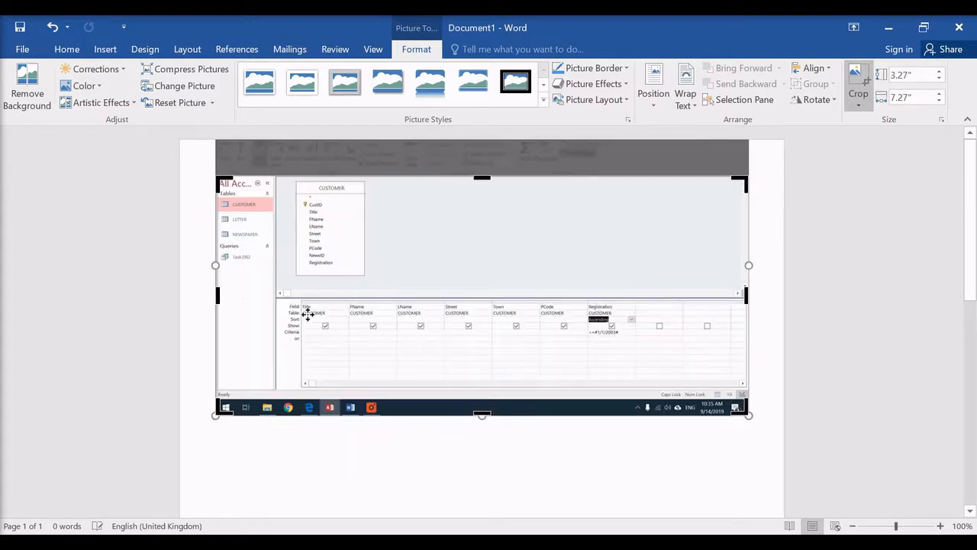
drag(218, 295, 278, 298)
drag(454, 418, 460, 387)
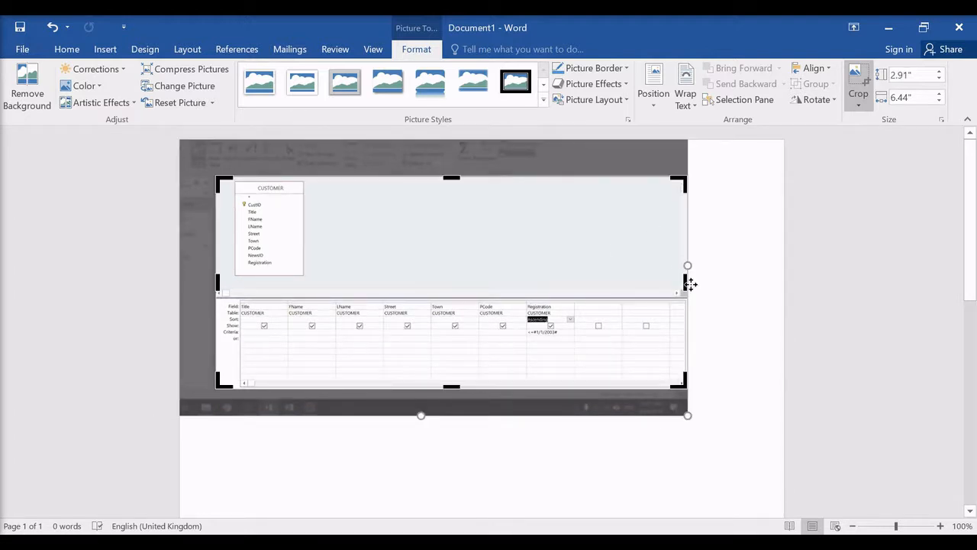
drag(688, 285, 573, 285)
click(687, 456)
Enlarge the cropped screenshot to about 4.22 by 7.1 inches and view its query grid
click(362, 328)
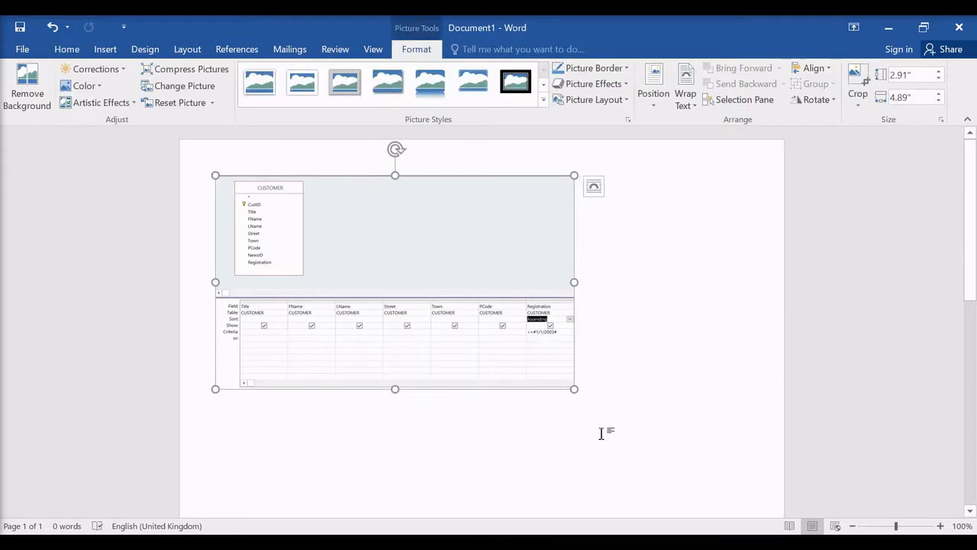
drag(574, 390, 735, 482)
scroll(740, 458, down, 3)
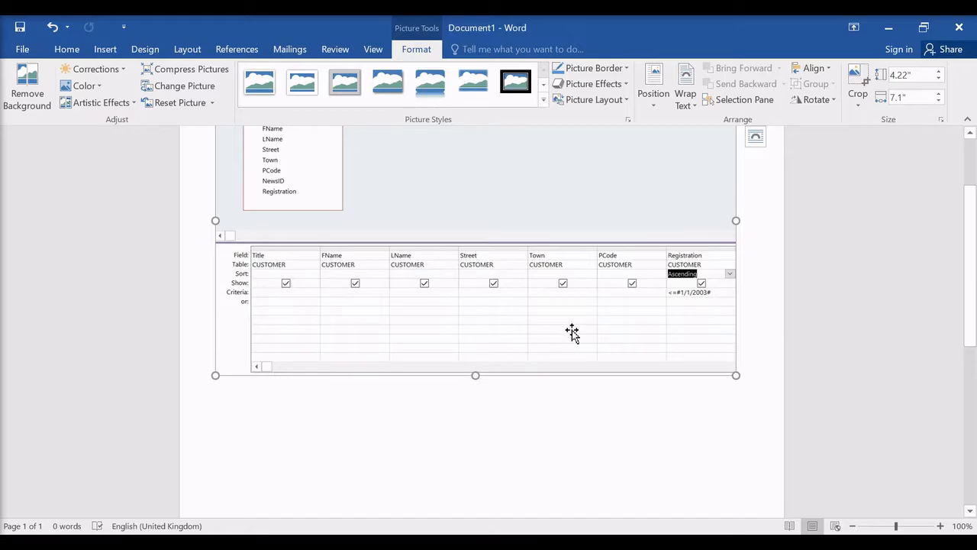
Switch to Access, create a new query in Design view with the CUSTOMER and NEWSPAPER tables, and maximize its window
key(alt+Tab)
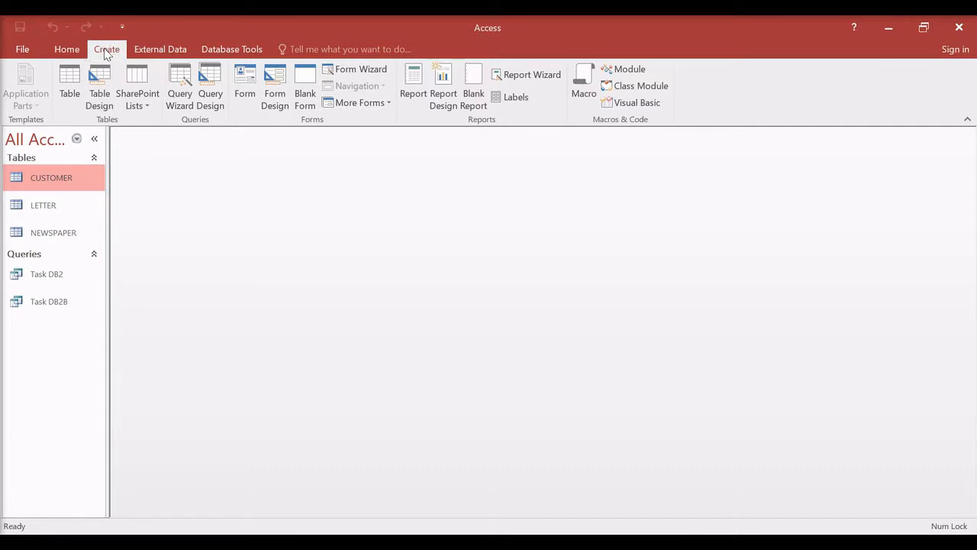
click(211, 92)
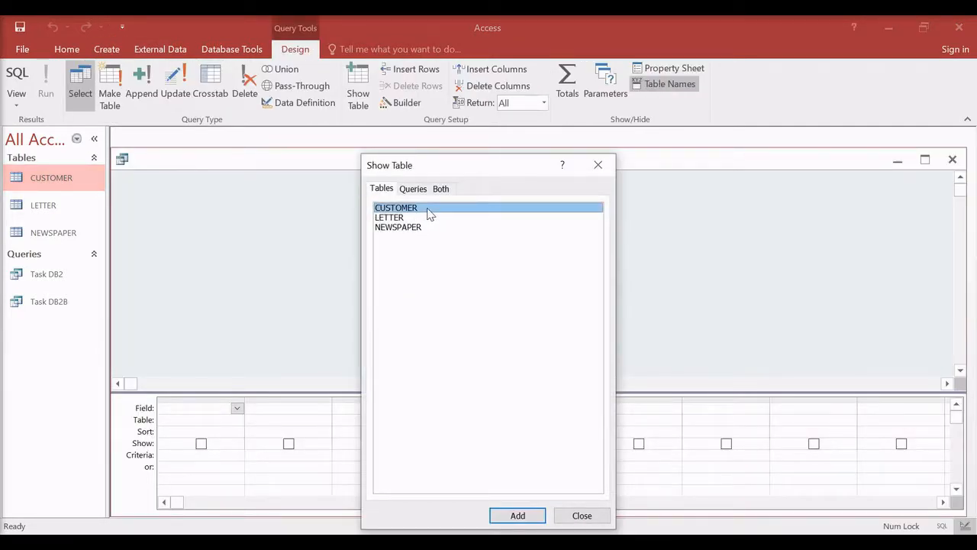
double_click(427, 213)
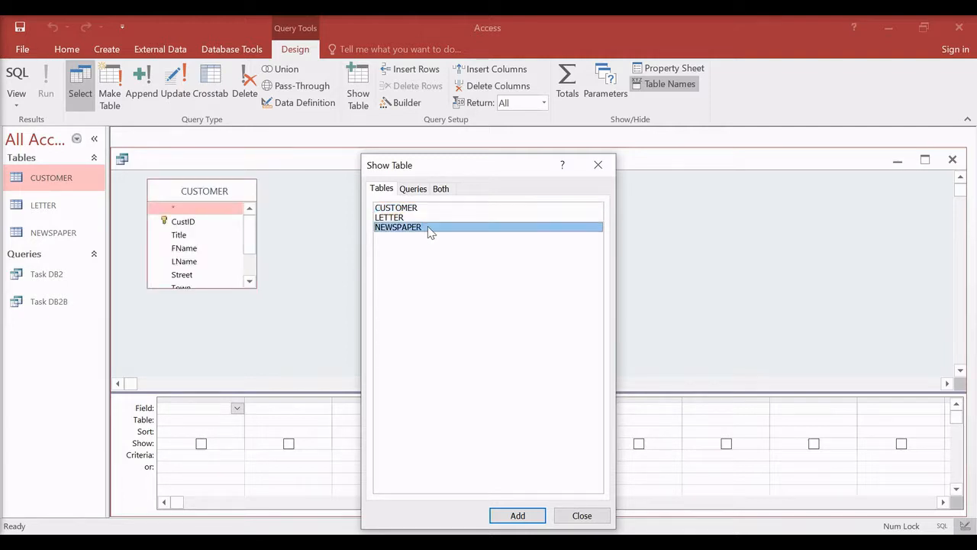
double_click(427, 227)
click(598, 165)
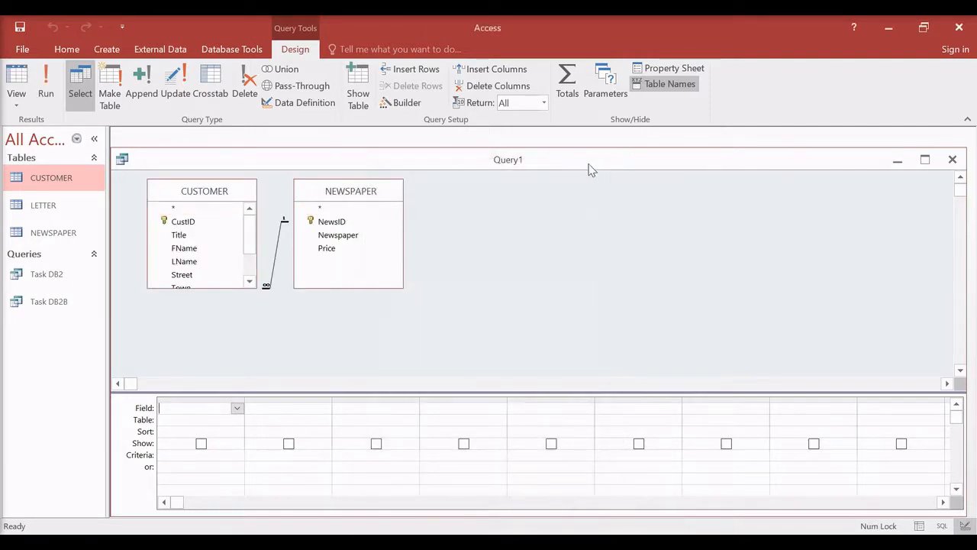
double_click(588, 161)
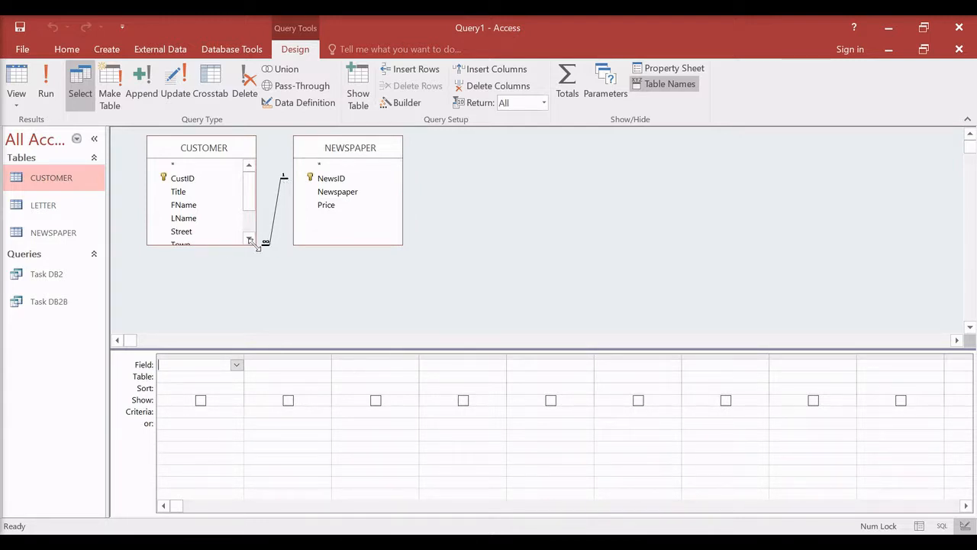
Enlarge the CUSTOMER field list and add all its fields, CustID through Registration, plus Newspaper and Price from NEWSPAPER, to the query grid
drag(257, 246, 255, 302)
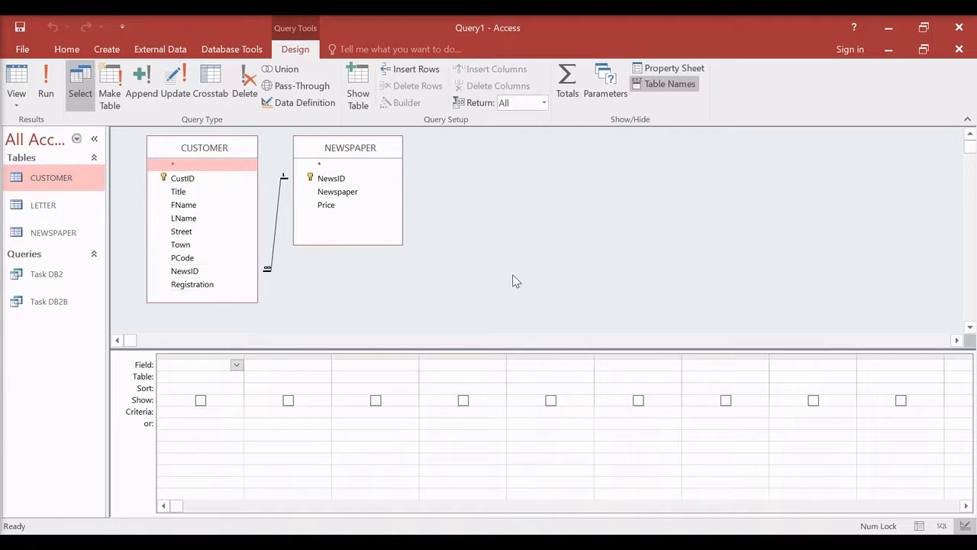
click(199, 182)
double_click(199, 182)
double_click(200, 192)
double_click(201, 204)
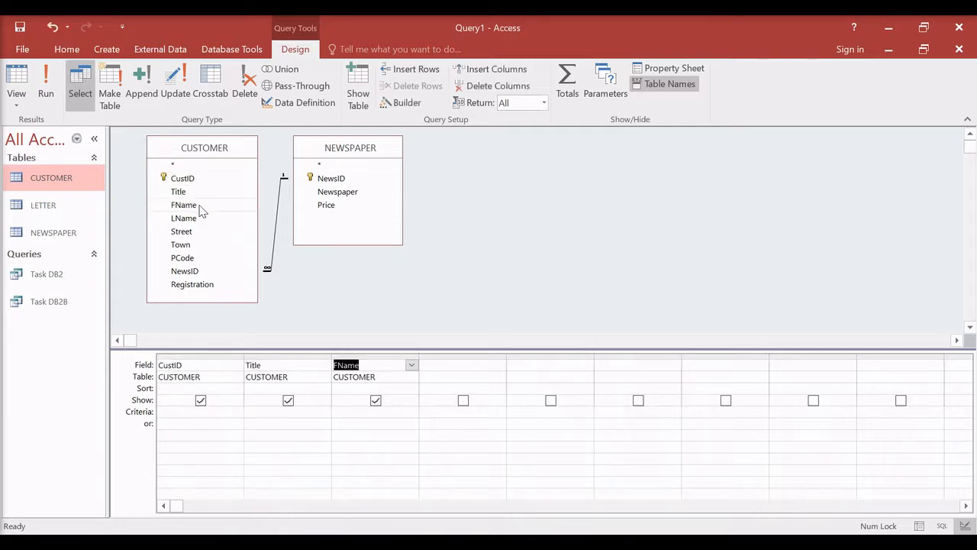
double_click(202, 218)
double_click(202, 231)
double_click(202, 244)
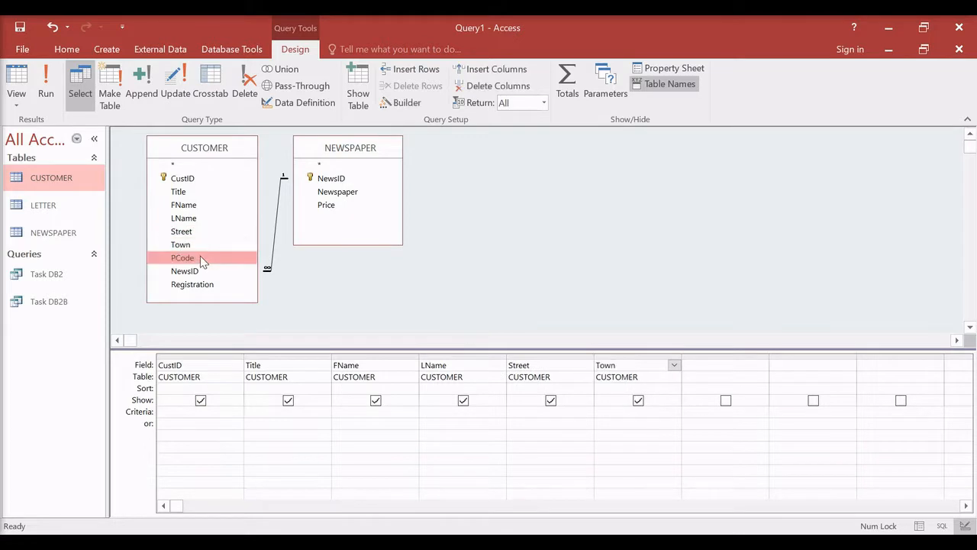
double_click(203, 258)
double_click(200, 272)
double_click(200, 284)
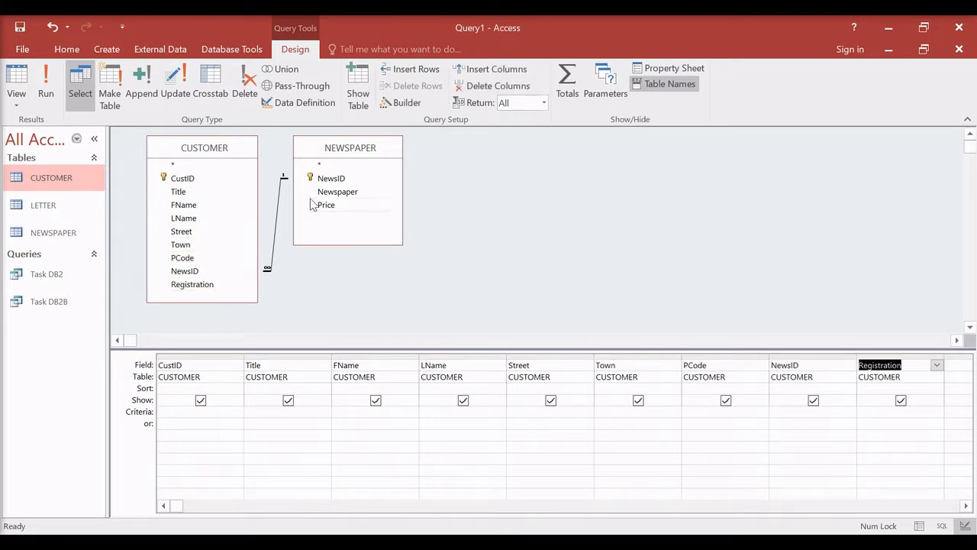
double_click(335, 192)
double_click(326, 205)
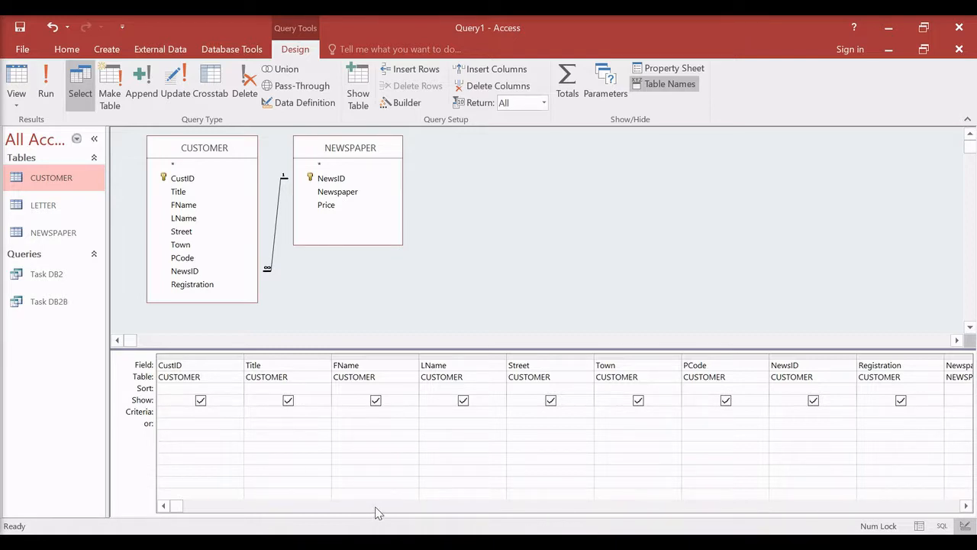
Set the Newspaper field's criteria to "Daily Eye" or "Informer" on two separate criteria rows
key(ctrl+z)
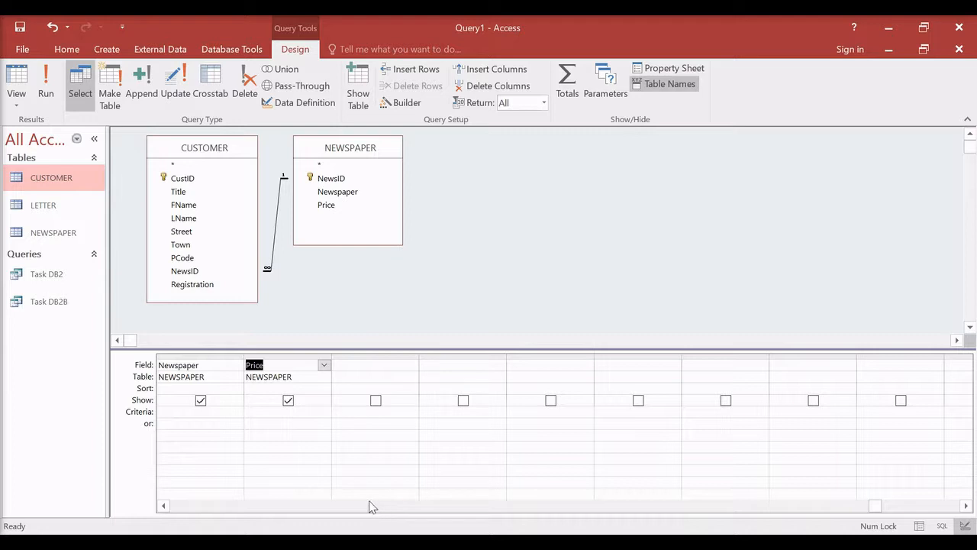
click(163, 505)
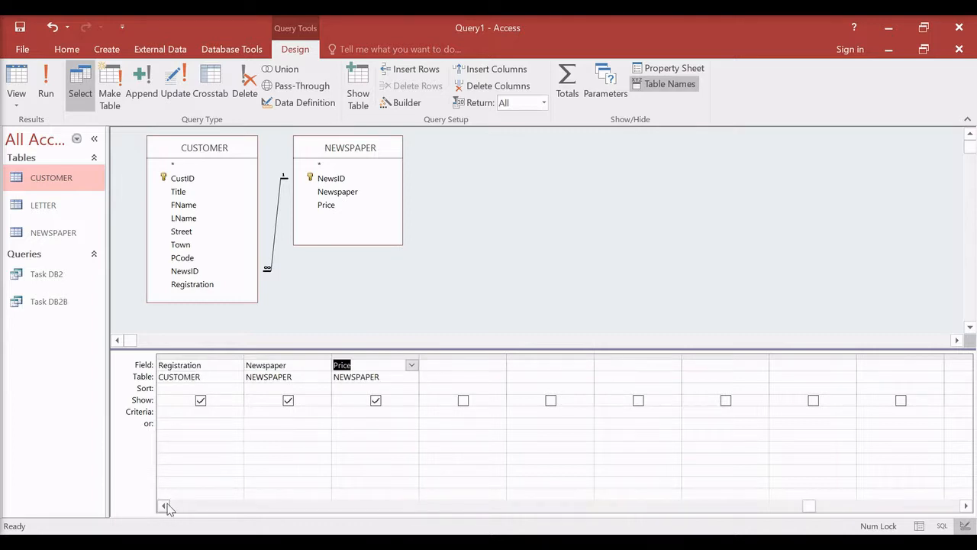
click(267, 388)
click(247, 411)
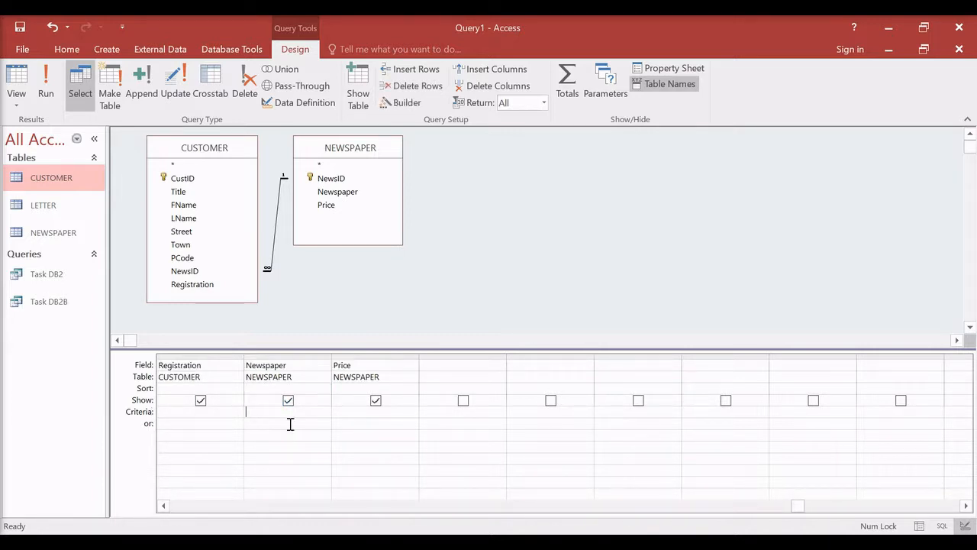
text(Daily Eye)
key(Down)
text(Infor)
Enter "Horbury" as the Town criterion on both the Daily Eye and the Informer rows
drag(277, 413, 287, 421)
click(263, 413)
key(Left)
key(Left)
key(Left)
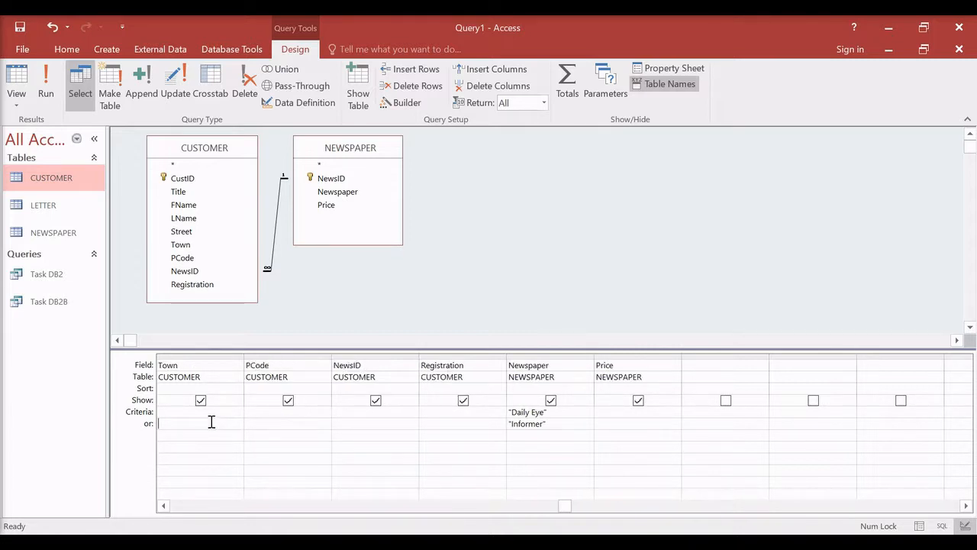
key(Right)
text(Hor)
key(Right)
key(Left)
click(217, 415)
click(208, 426)
text(Horb)
click(269, 425)
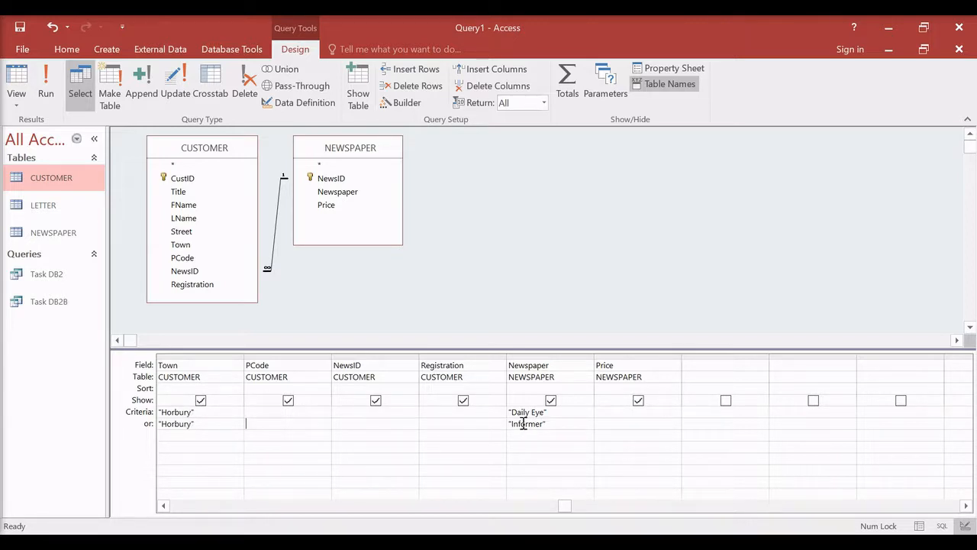
Run the query, close its results and save it as Task DB3
click(48, 93)
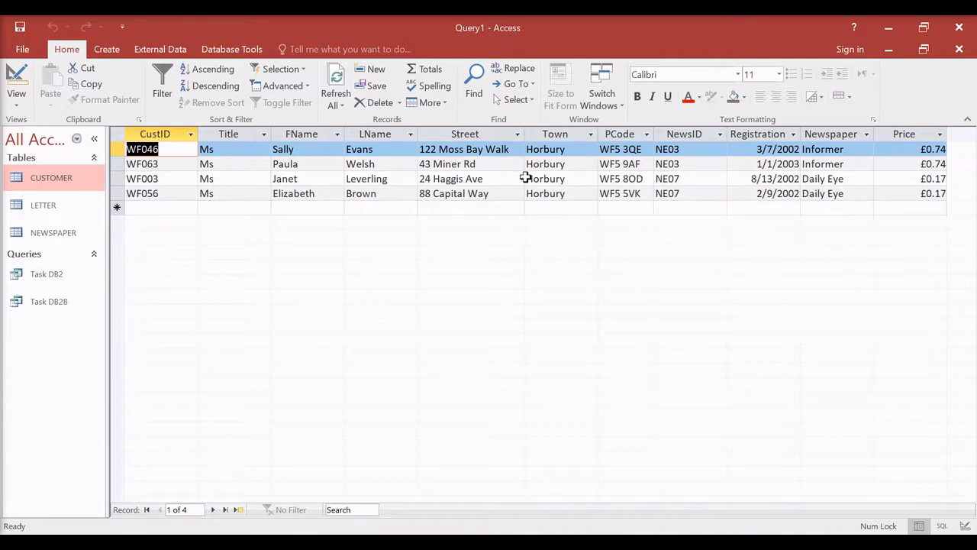
click(958, 48)
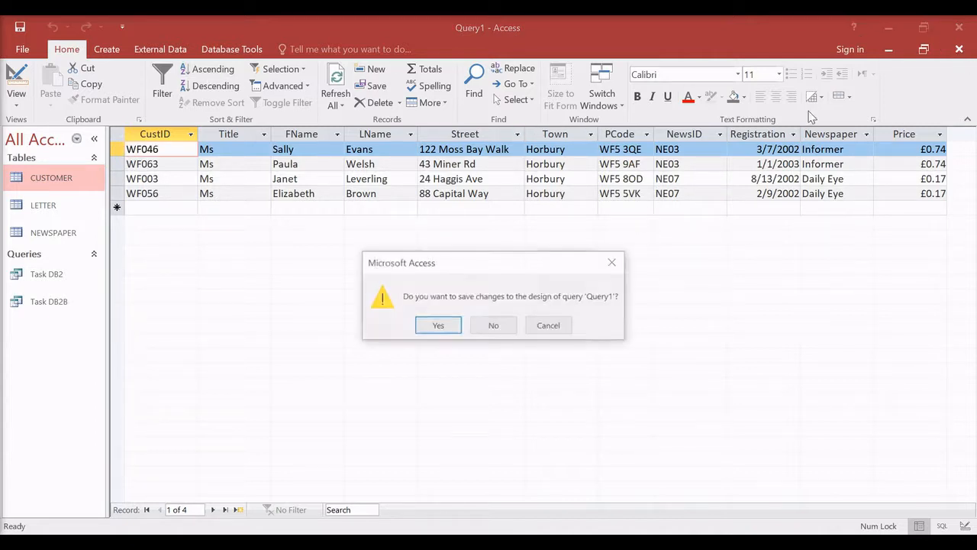
click(437, 326)
text(Task DB3)
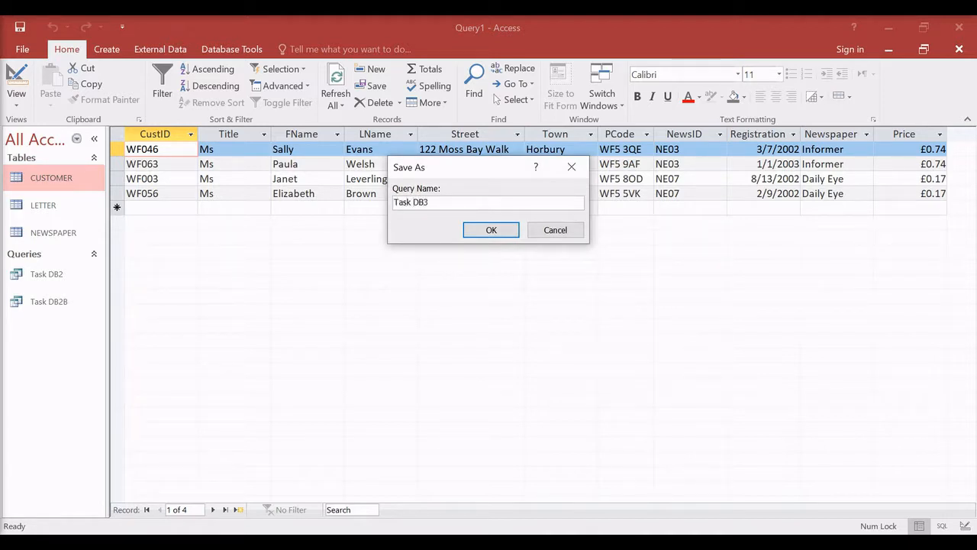
click(492, 230)
Switch to S38754A.pdf and review the Task DB3 instructions and the Task DB4 report requirements, including the report title
key(alt+Tab)
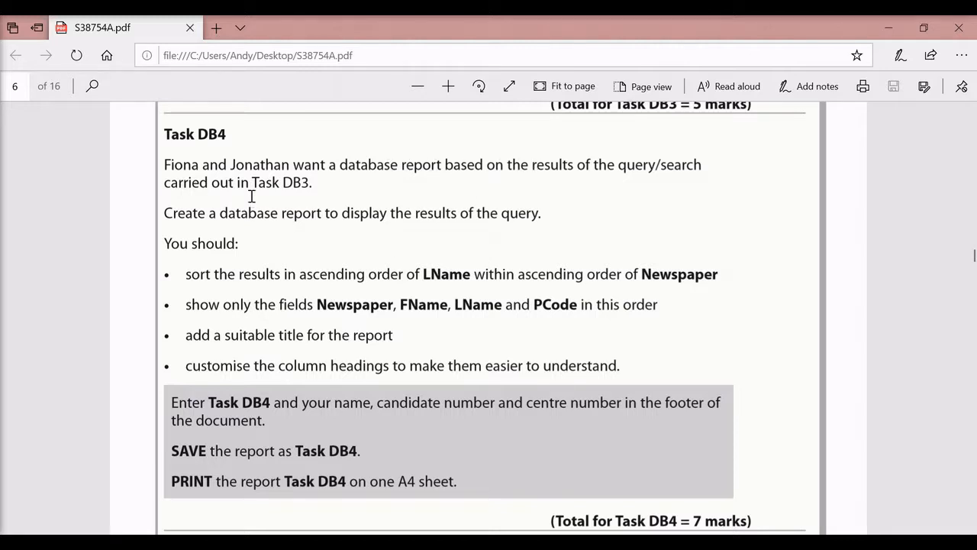
scroll(466, 250, up, 4)
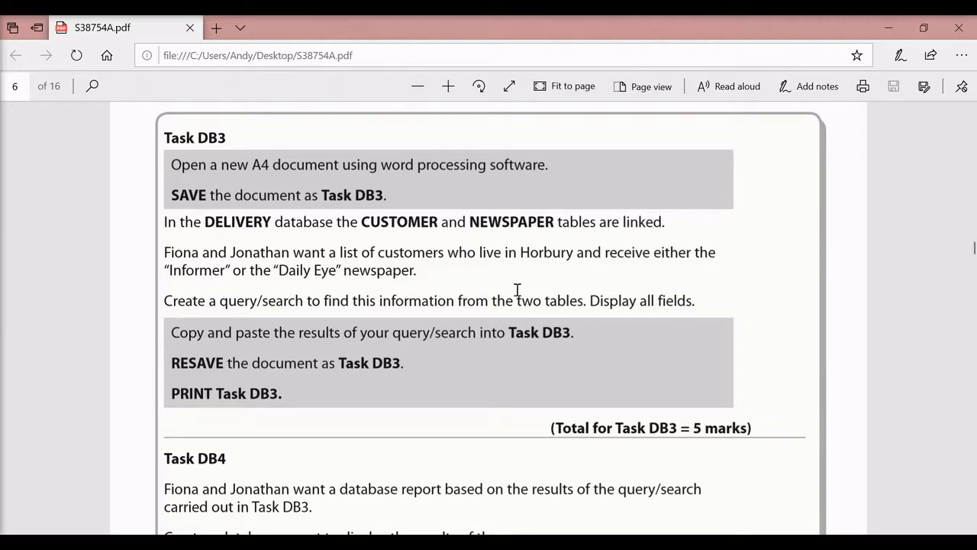
scroll(553, 286, down, 5)
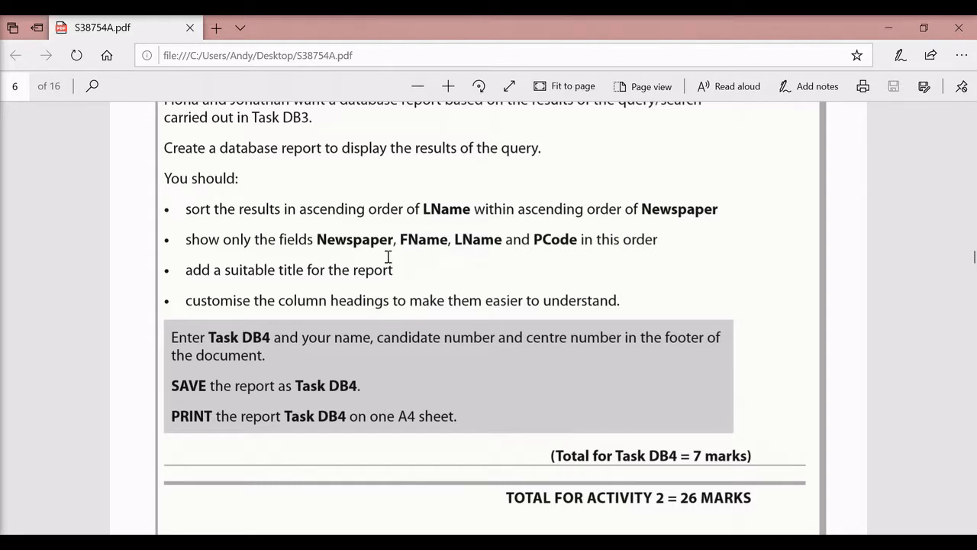
drag(194, 271, 376, 267)
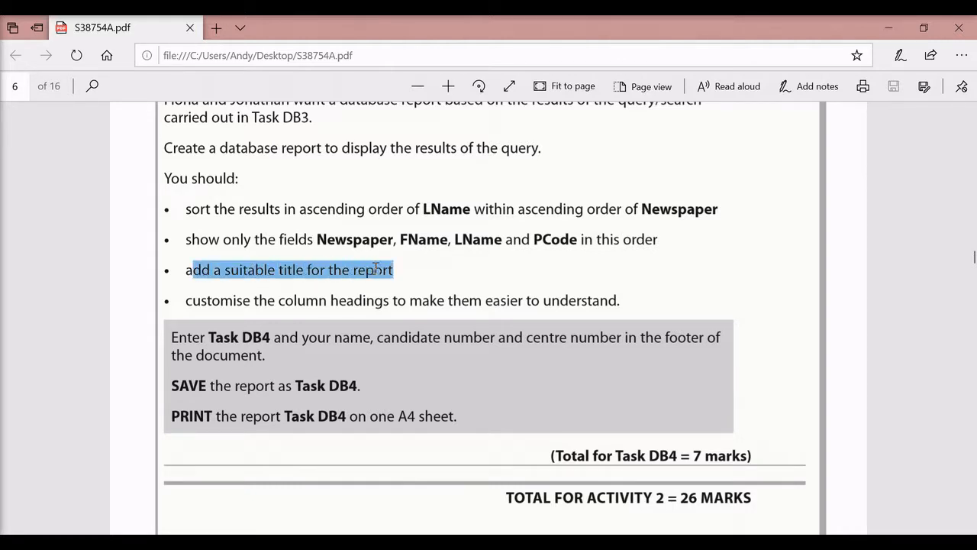
click(315, 270)
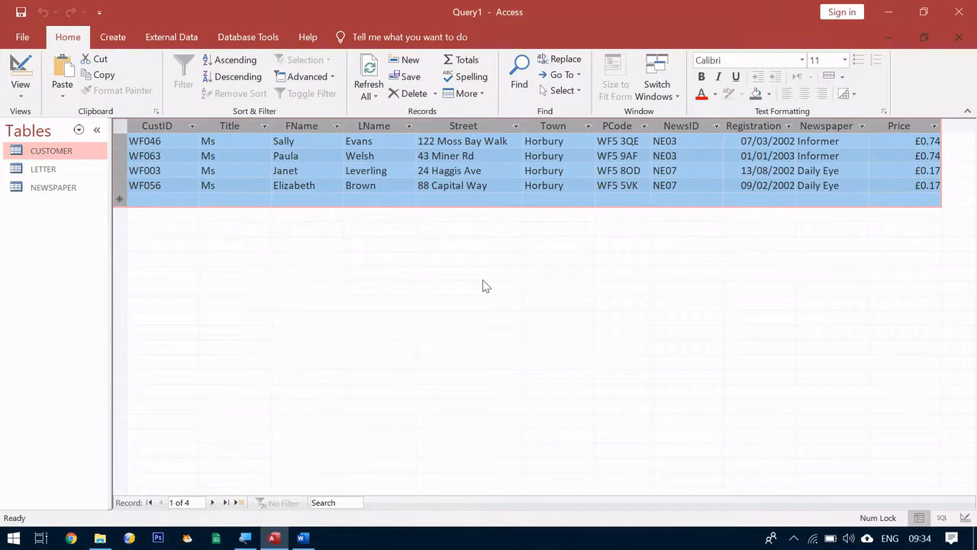
In Access, close the open query results, saving the query as Task DB3, and show all Access objects in the object list
click(958, 38)
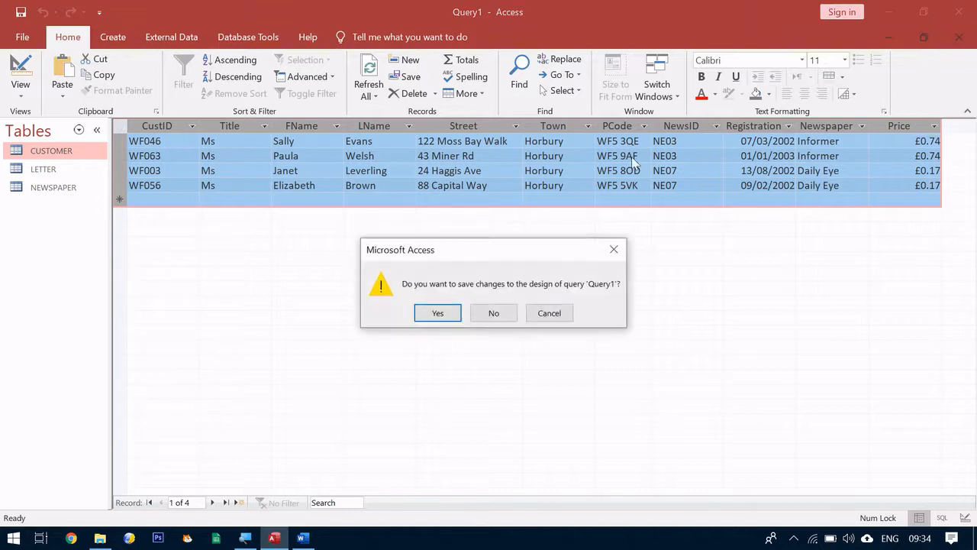
click(437, 313)
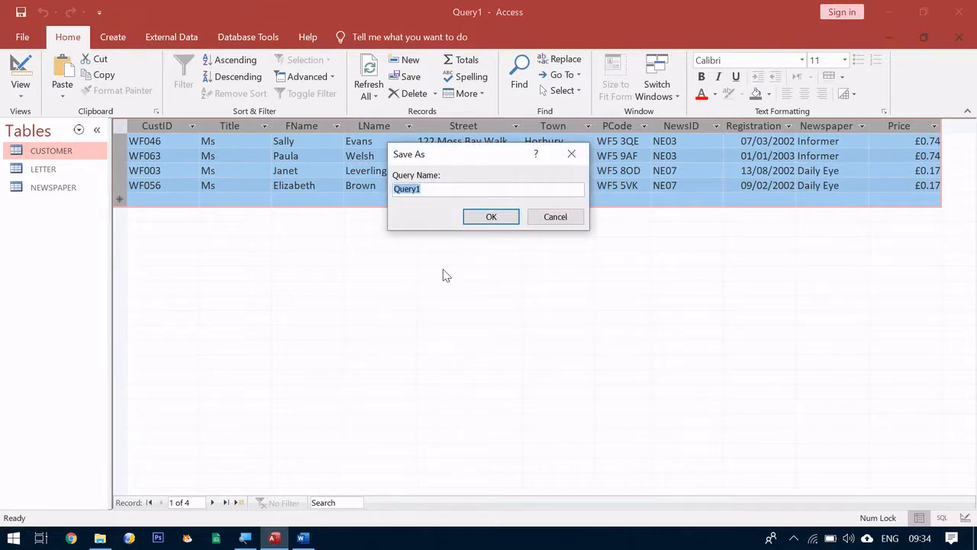
text(Task DB3)
click(511, 217)
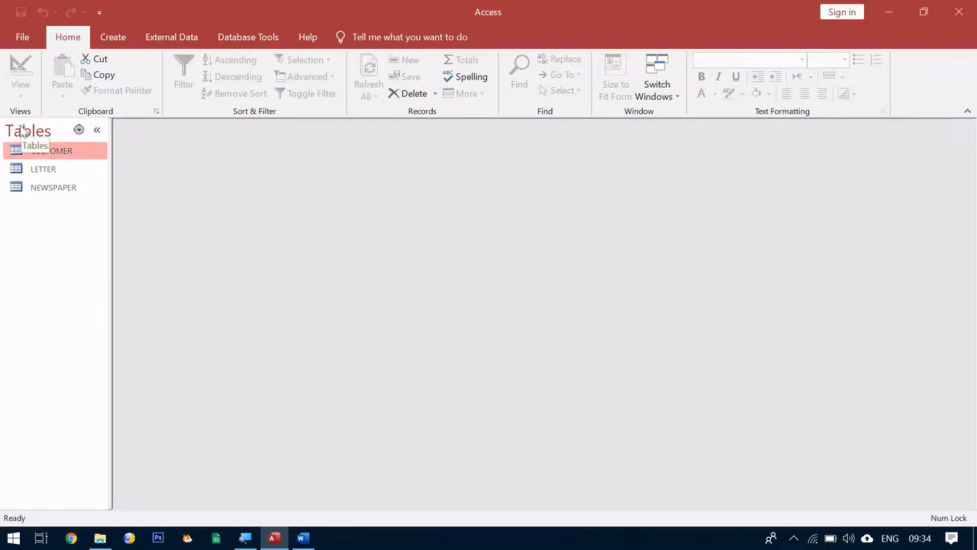
click(50, 136)
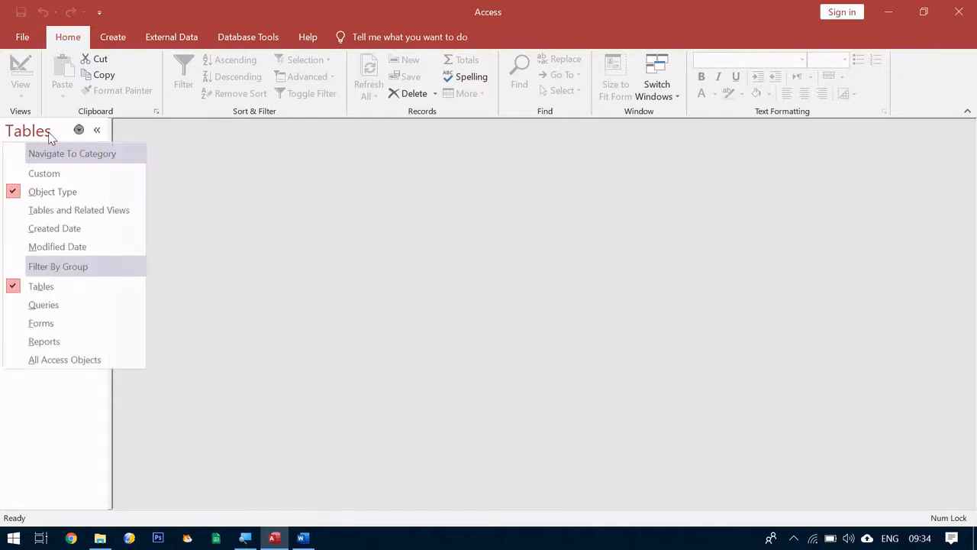
click(61, 361)
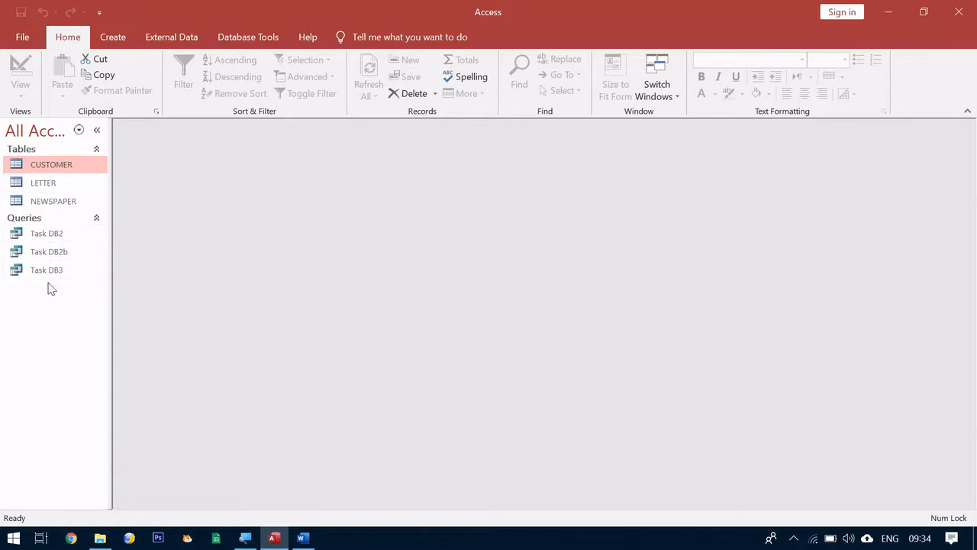
Start a new report with the Report Wizard, using the Task DB3 query as its source
click(113, 36)
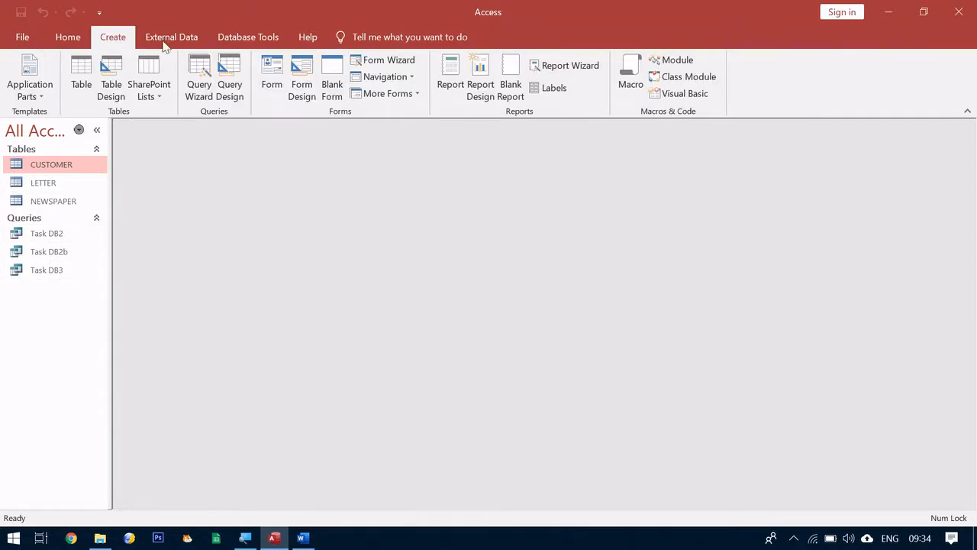
click(564, 65)
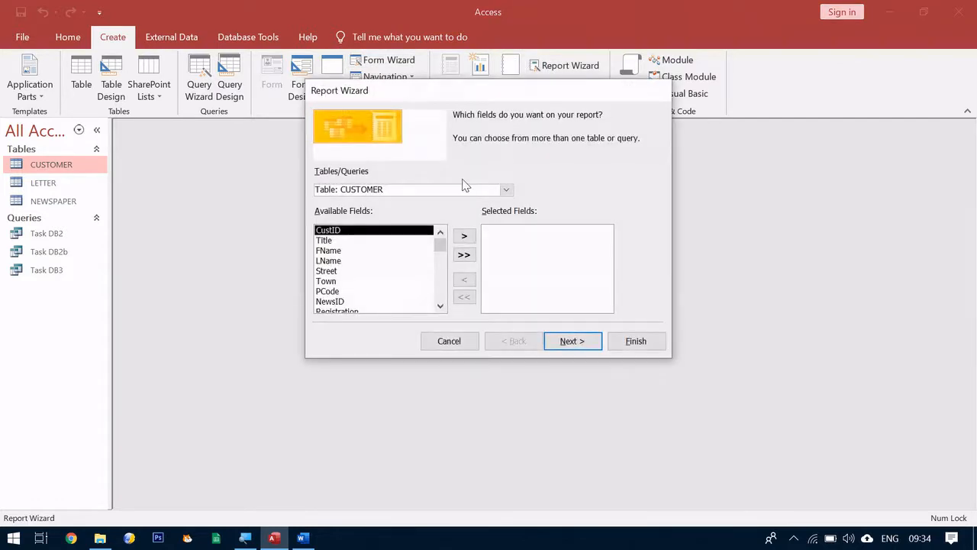
click(505, 190)
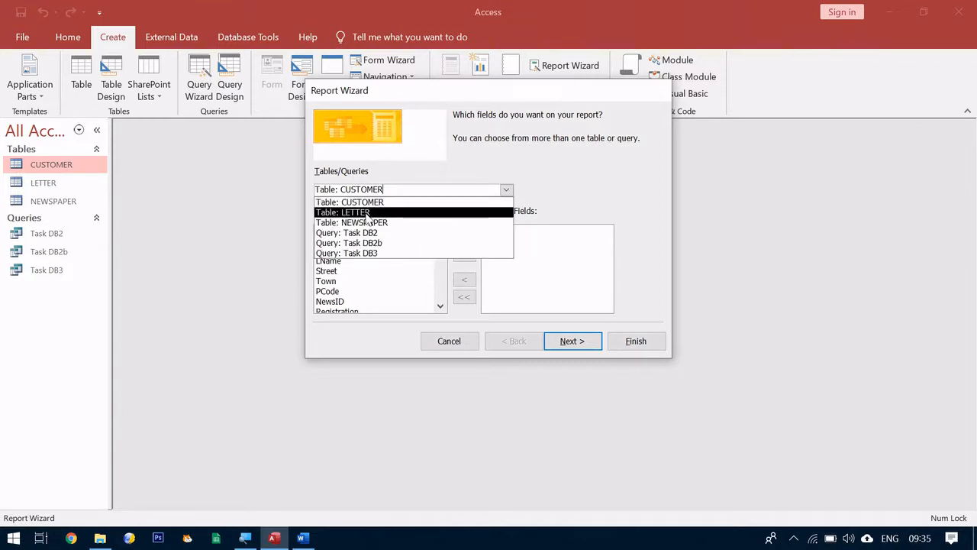
click(363, 254)
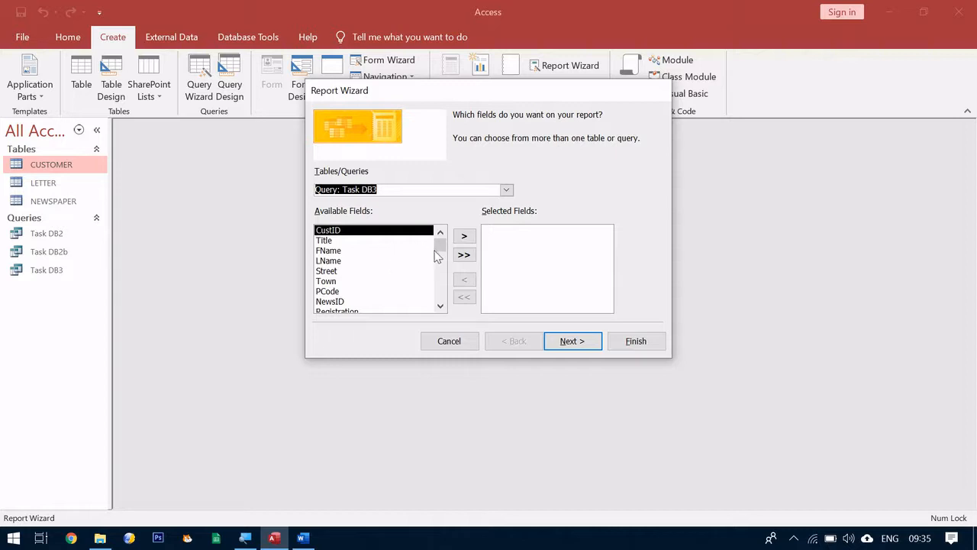
Add the fields Newspaper, FName, LName and PCode to the report in this order
click(439, 272)
click(372, 291)
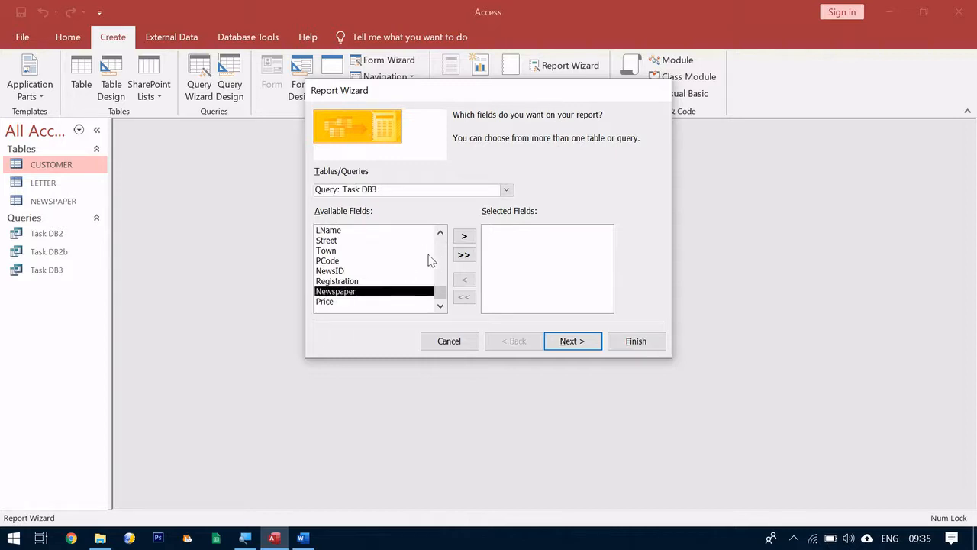
click(464, 238)
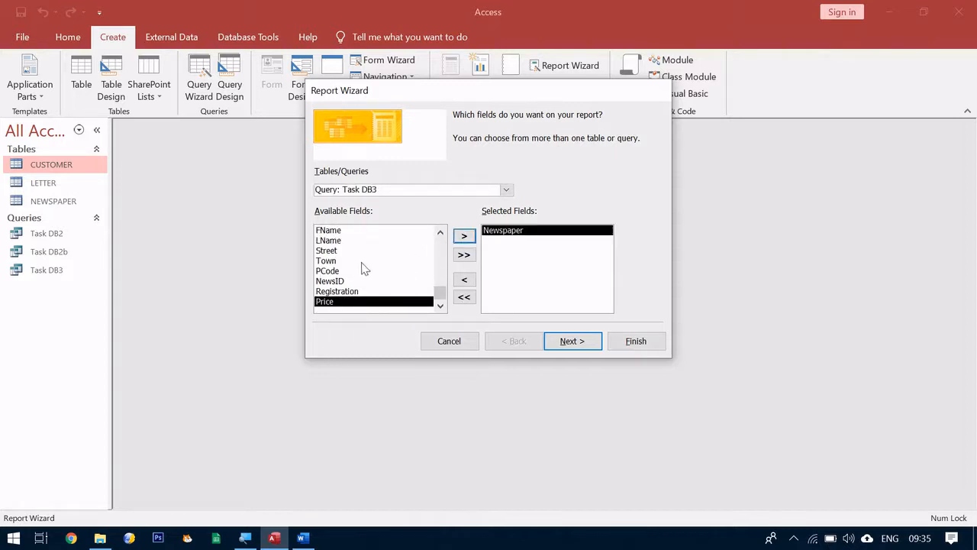
click(359, 230)
click(463, 236)
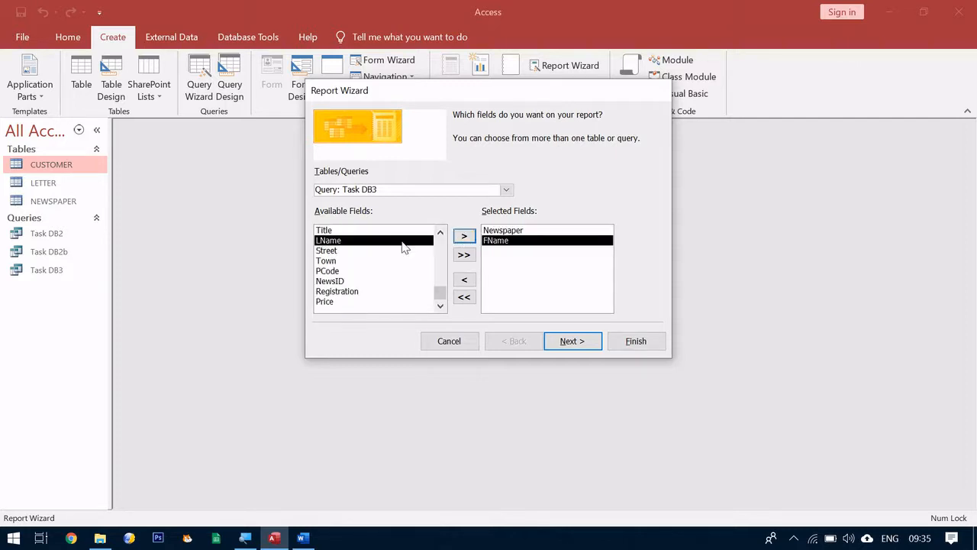
click(464, 237)
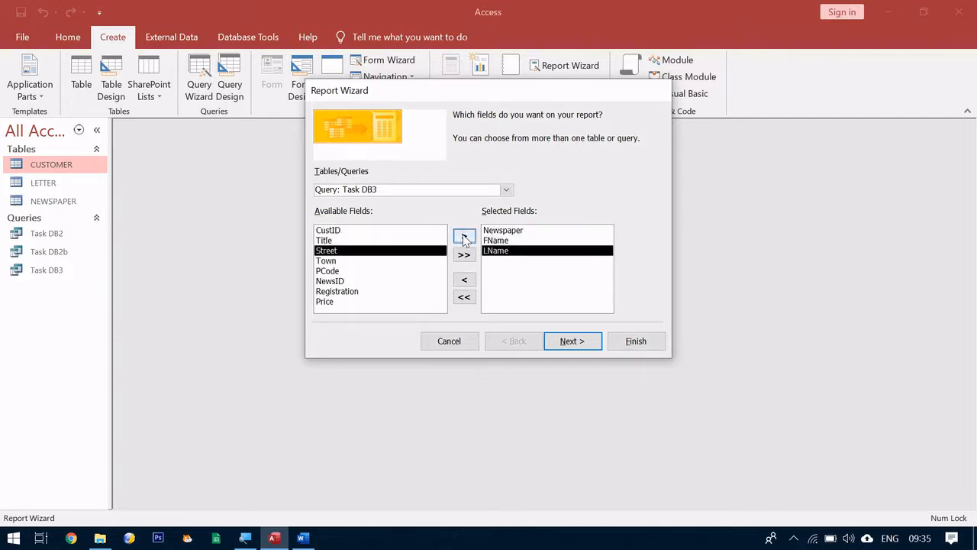
click(382, 271)
click(462, 237)
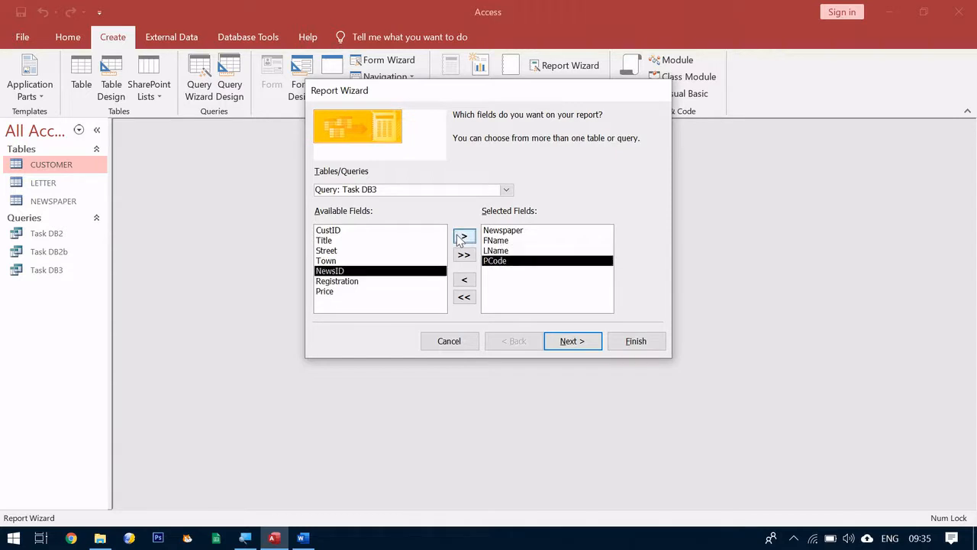
Keep the data viewed by CUSTOMER without grouping levels and continue to the report's sort order options
click(575, 340)
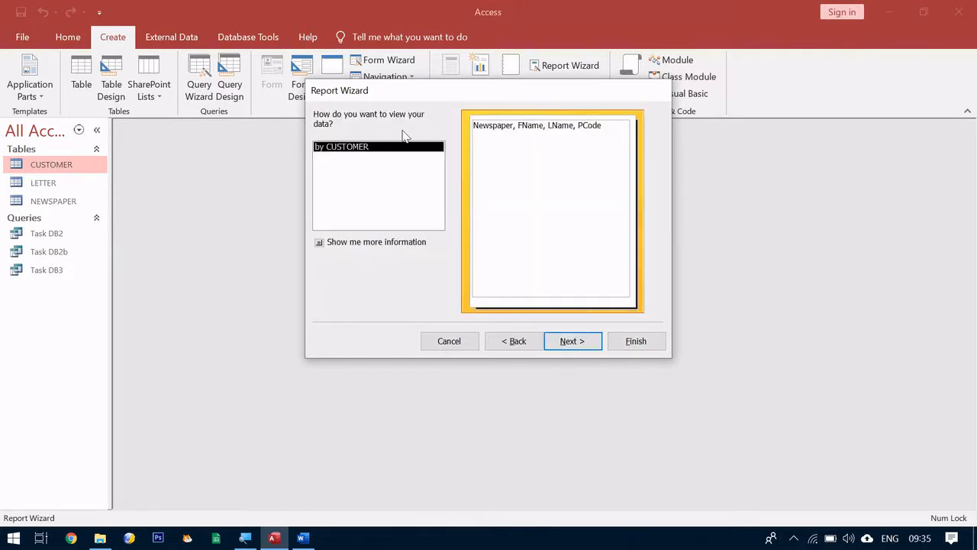
click(576, 341)
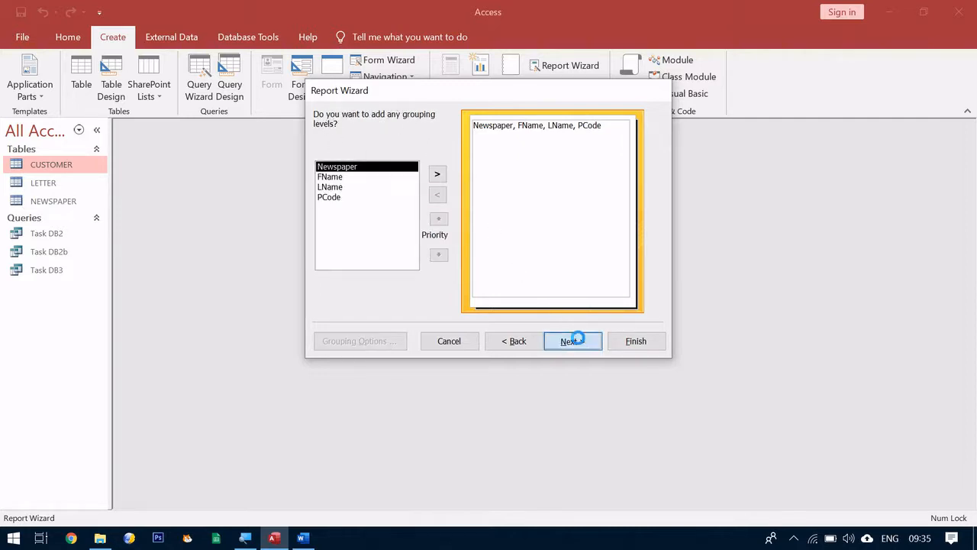
click(576, 338)
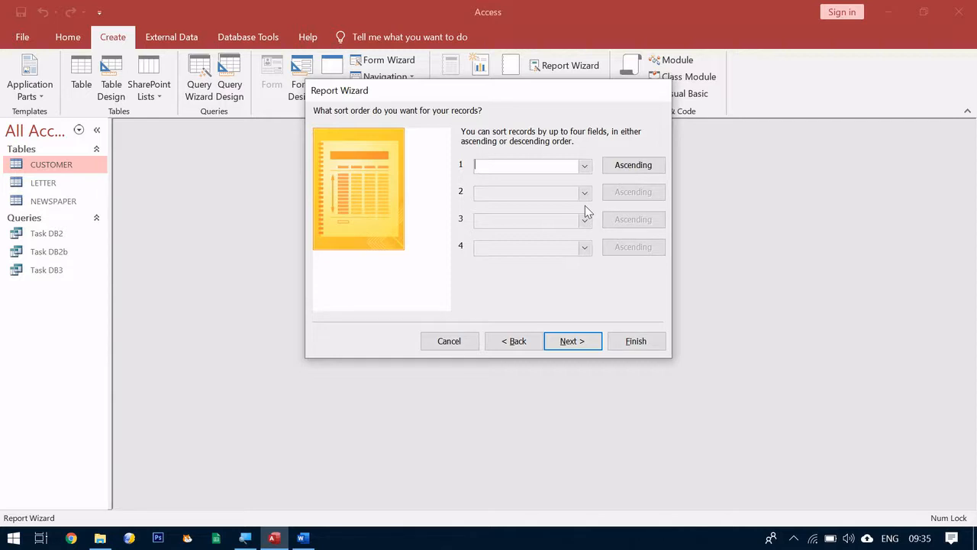
Sort the report's records ascending by Newspaper and then by LName, and continue to the layout options
click(585, 164)
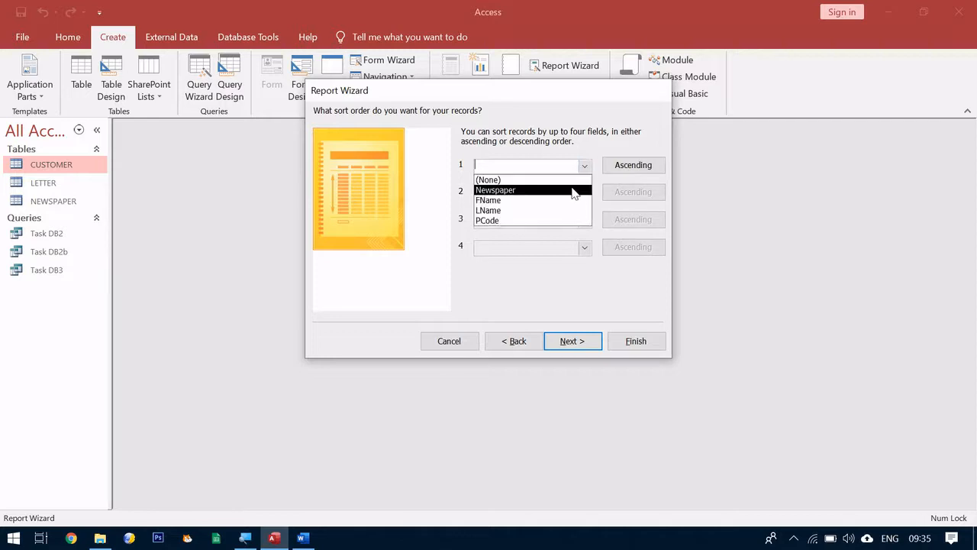
click(574, 190)
click(587, 191)
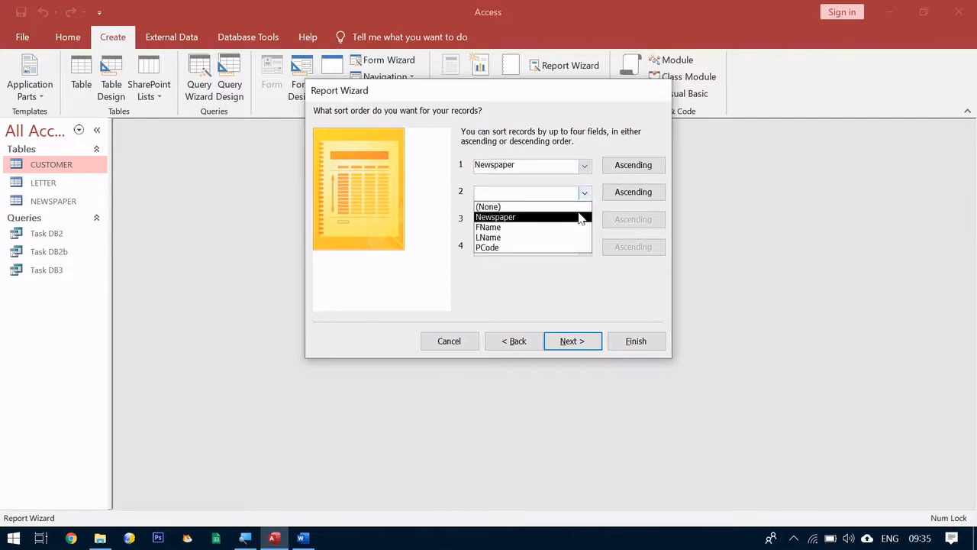
click(567, 237)
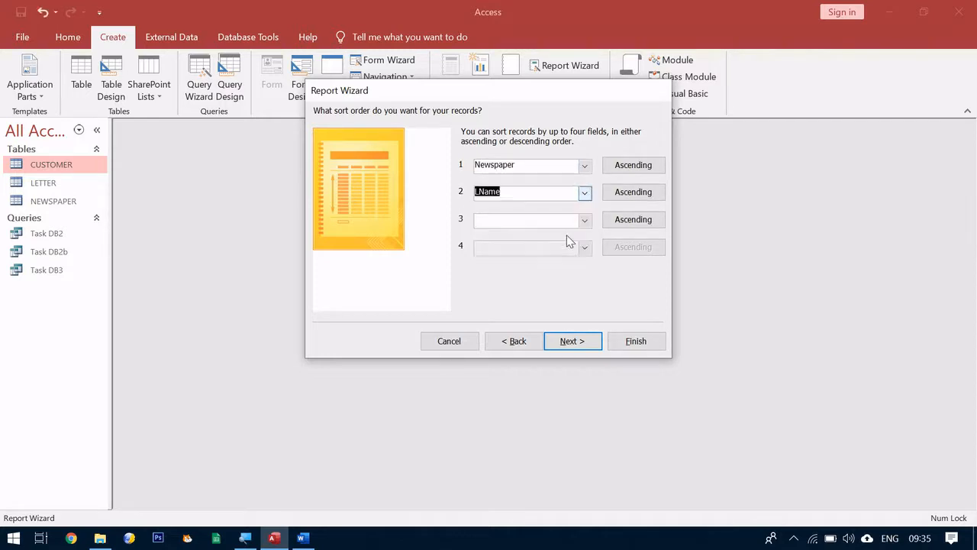
click(572, 341)
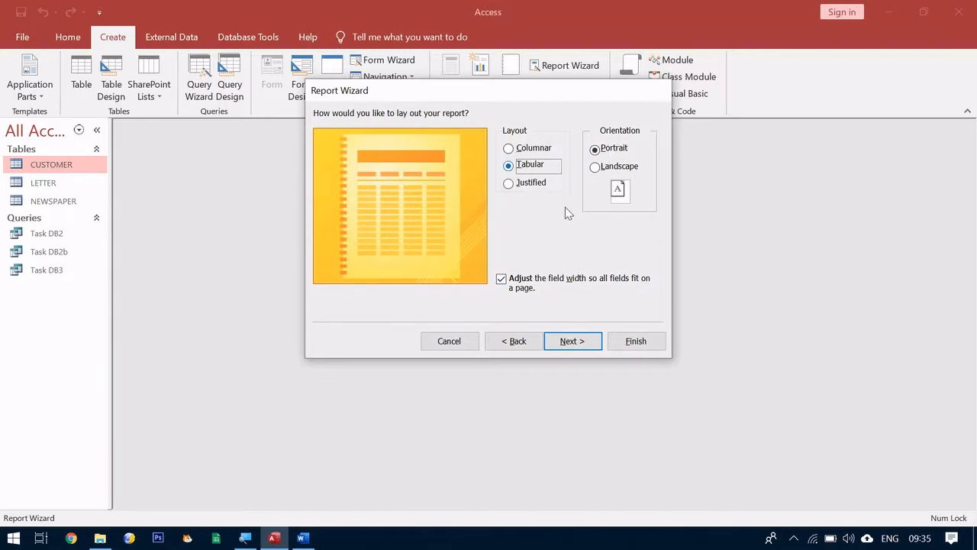
Keep the tabular portrait layout, check the Task DB3 and DB4 wording in S38754A.pdf, and finish the report in Access as CUSTOMER
click(584, 341)
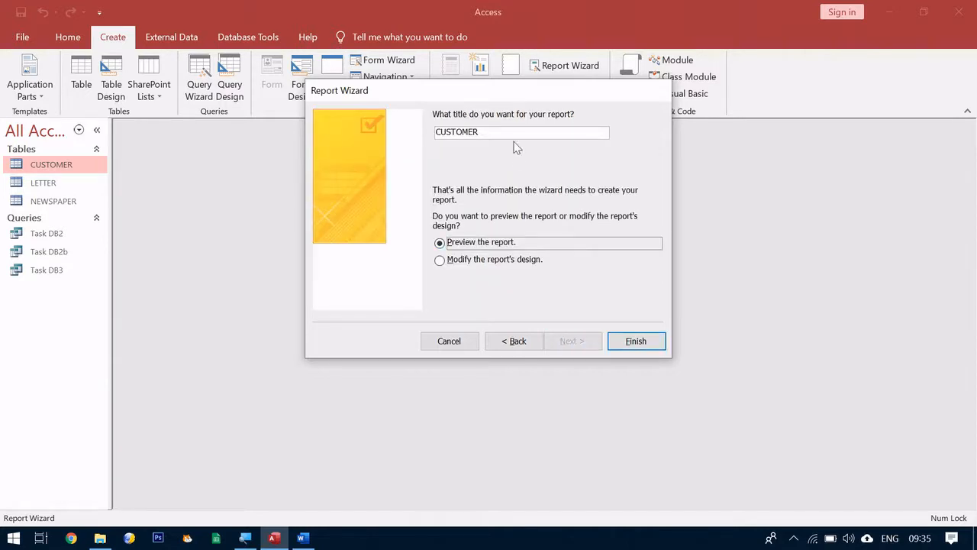
drag(516, 132, 419, 133)
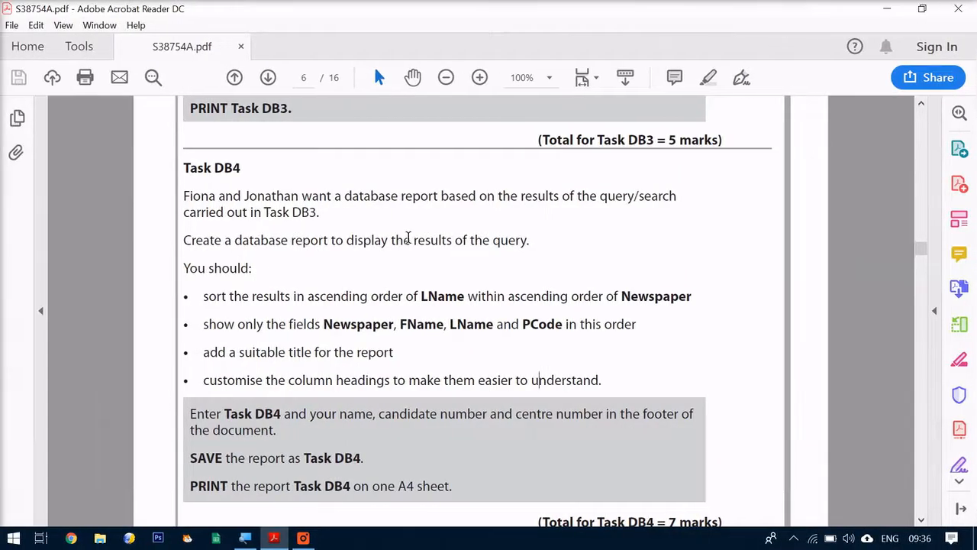
scroll(379, 299, up, 4)
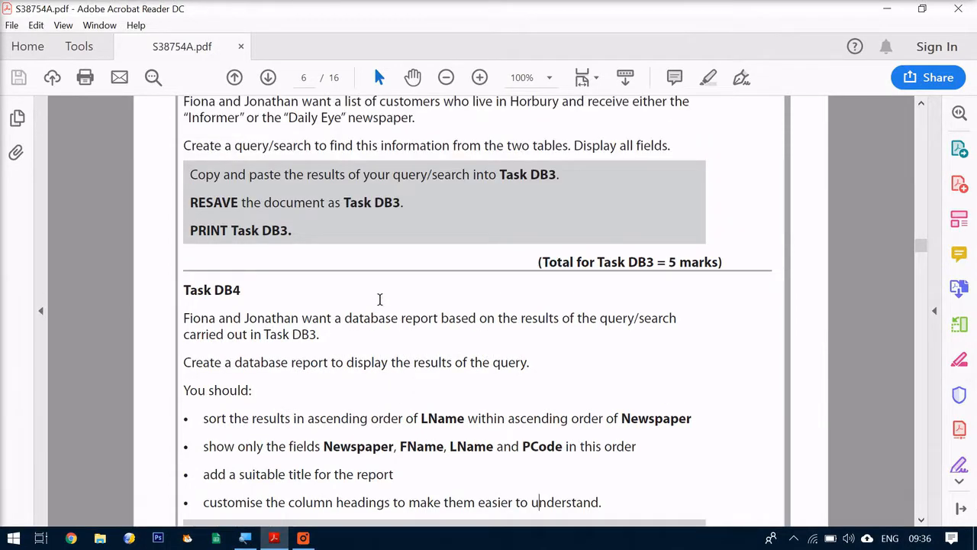
scroll(380, 299, down, 1)
scroll(379, 299, up, 3)
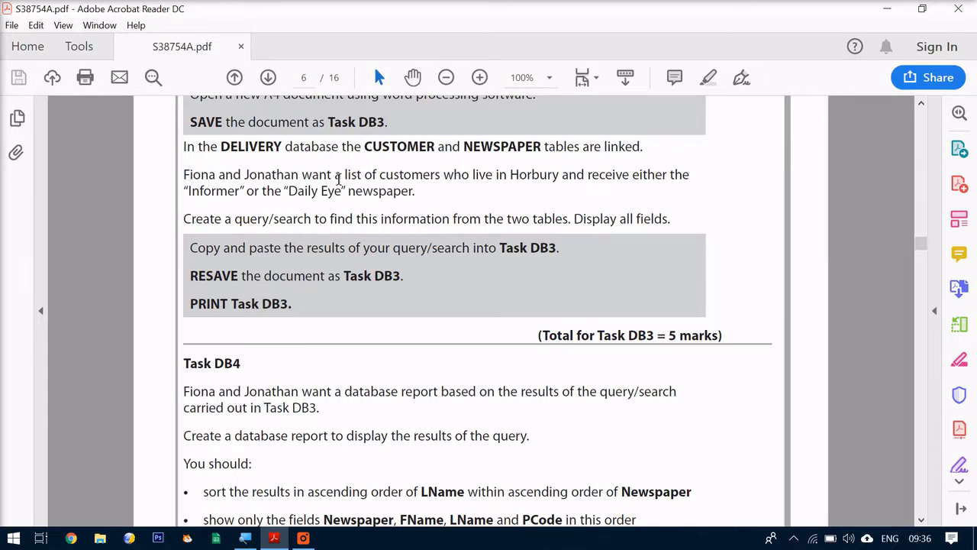
drag(343, 175, 405, 192)
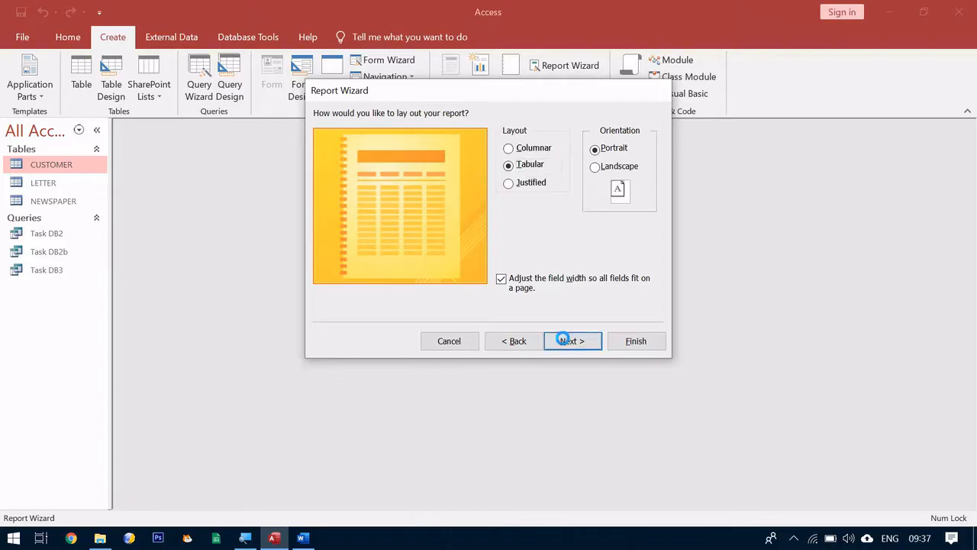
click(565, 340)
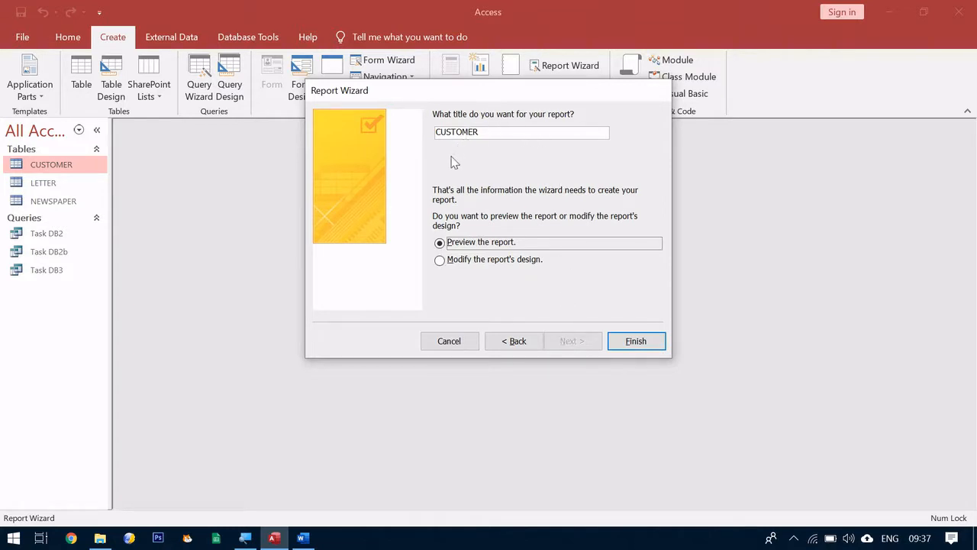
click(634, 341)
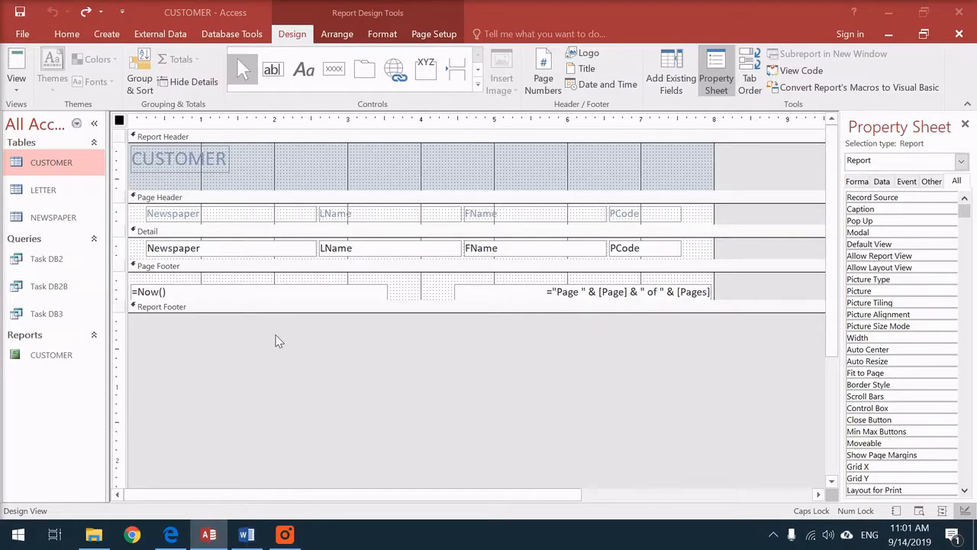
Widen the title label across the report header and set its text to "Customers from Horbury who receive either the Daily Eye or Informer Newspaper"
click(210, 162)
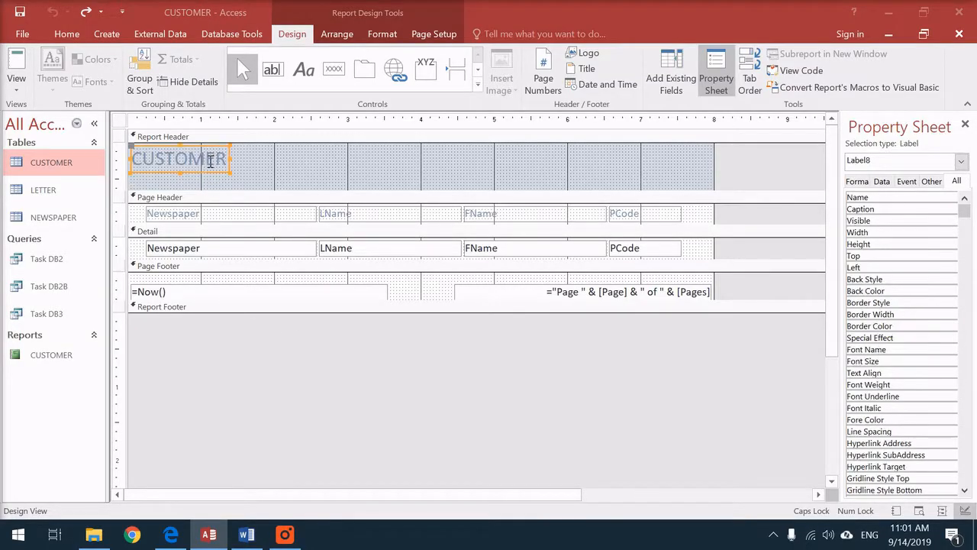
drag(228, 157, 702, 158)
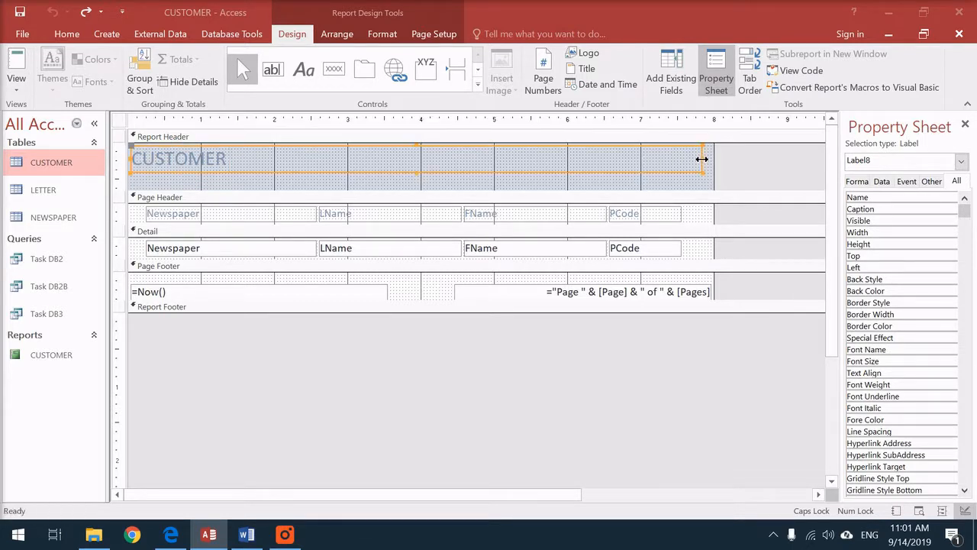
click(614, 161)
drag(334, 163, 137, 164)
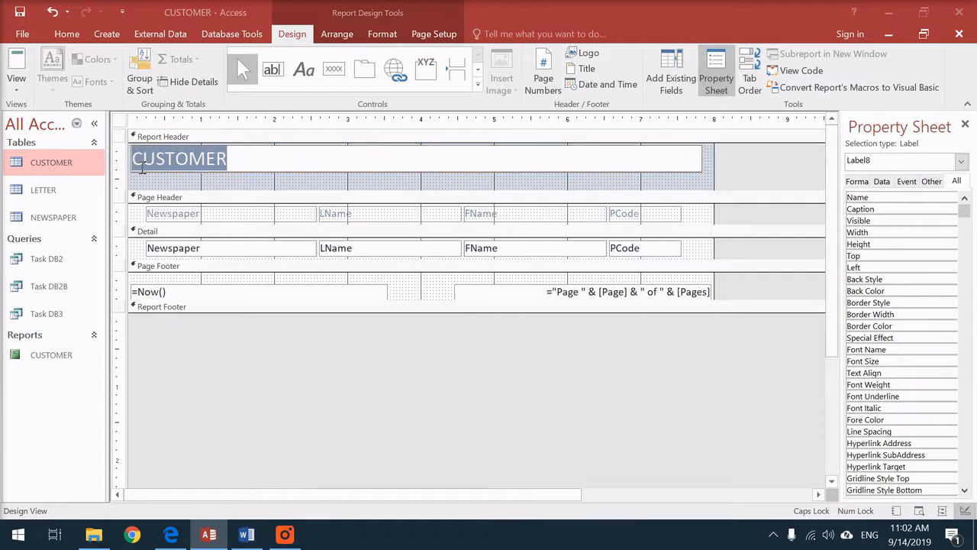
text(C)
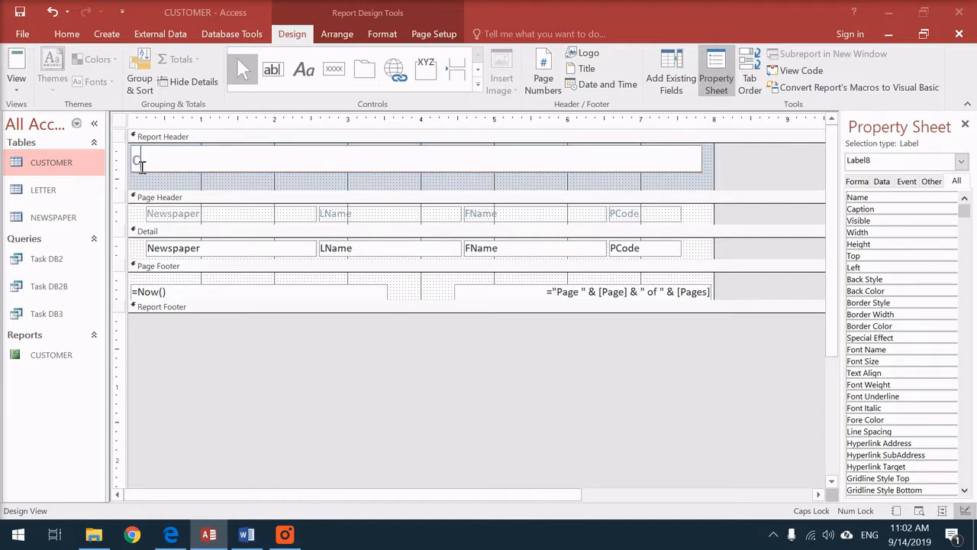
key(Caps_Lock)
text(Customer)
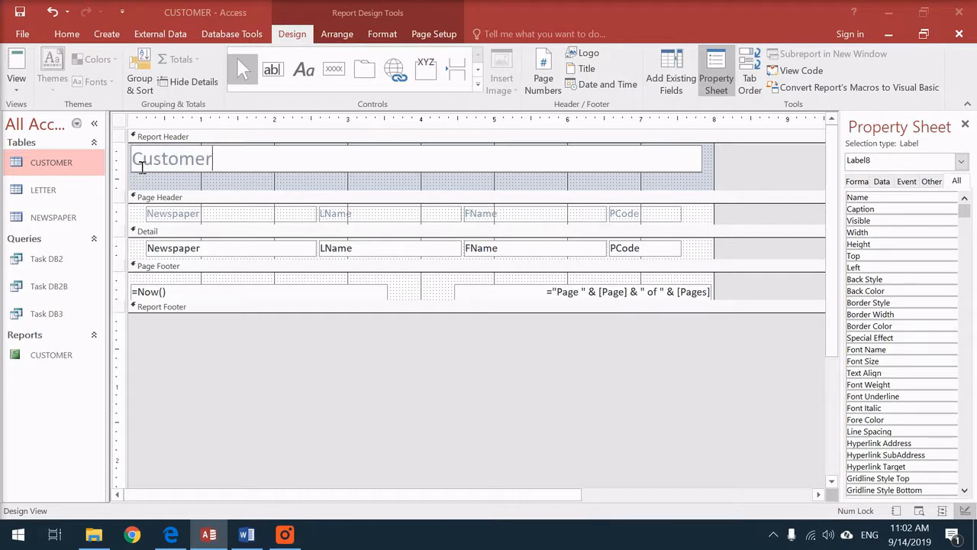
text(s from Horbur)
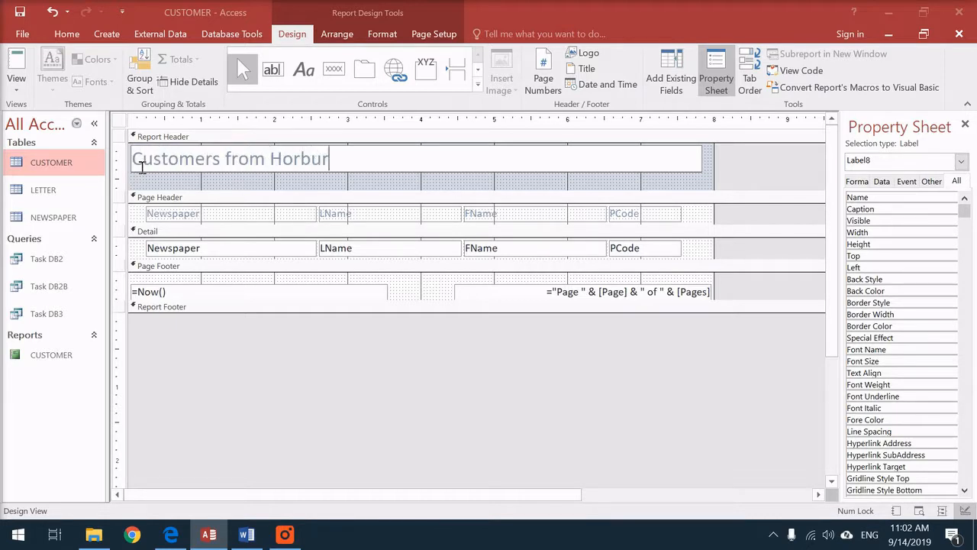
text(y who recei)
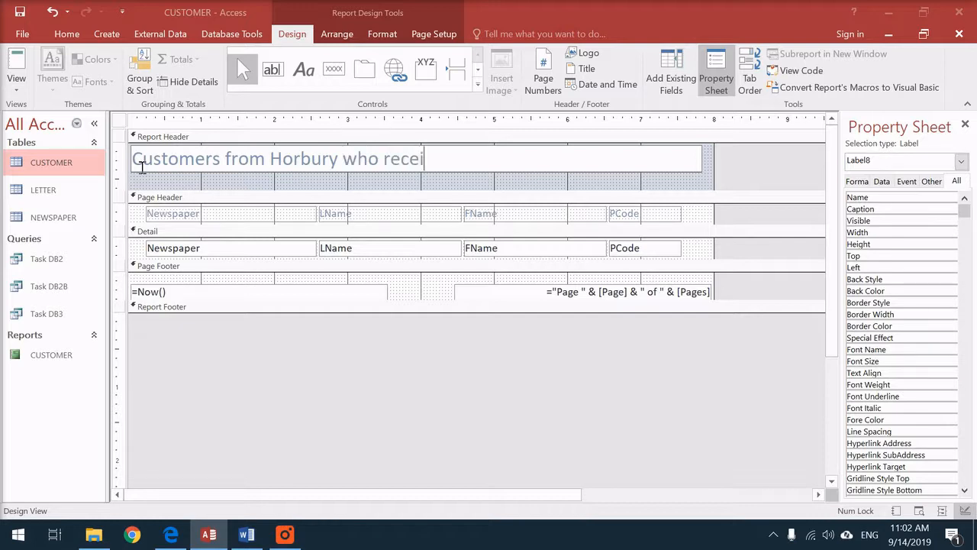
text(ve either the D)
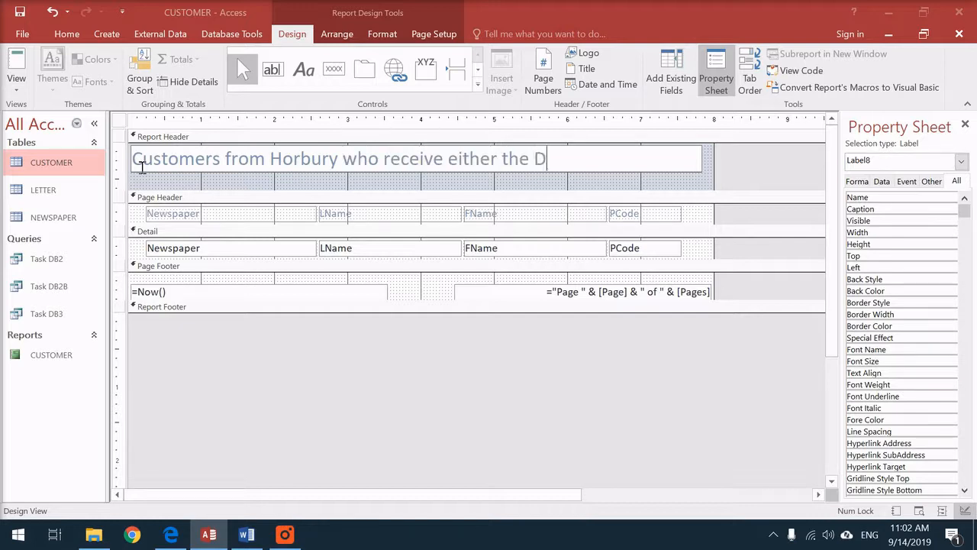
text(aily Eye of)
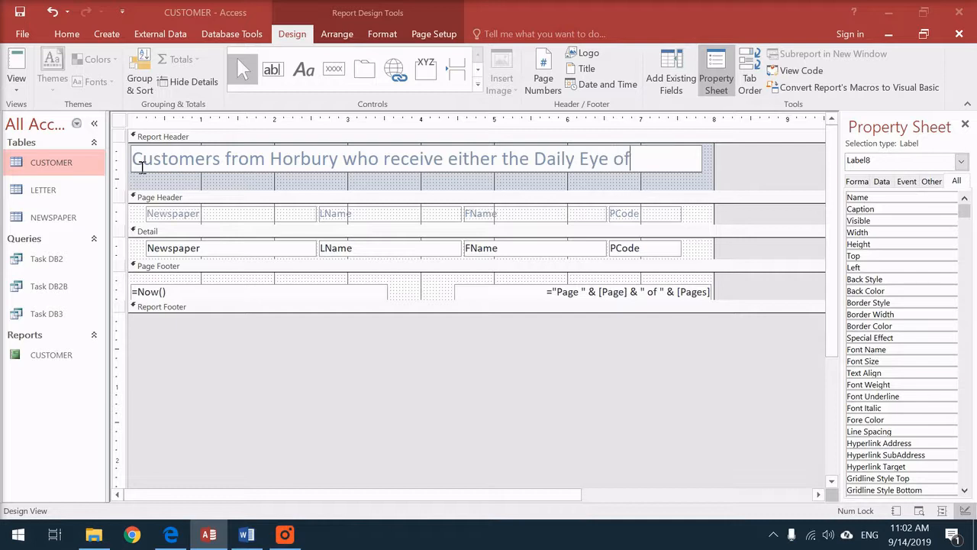
key(BackSpace)
text(r Informer New)
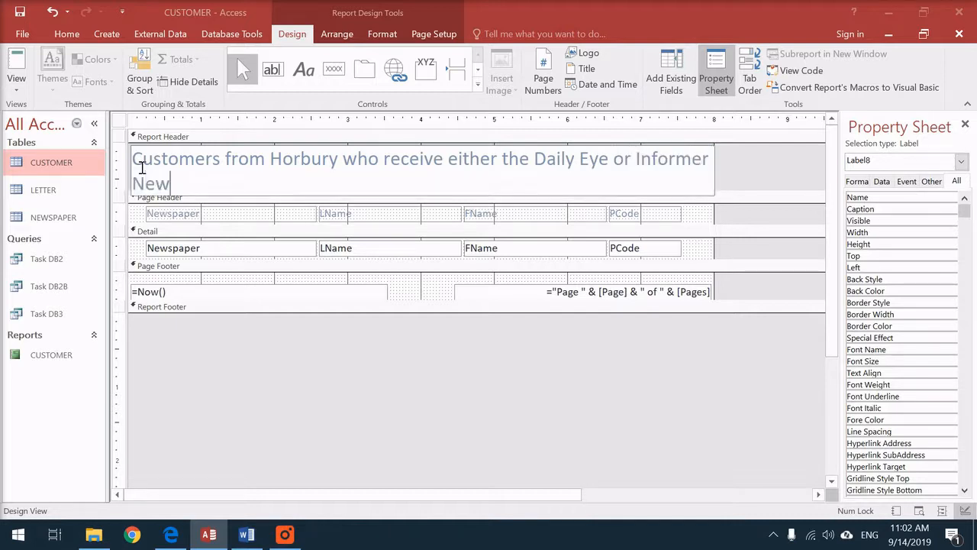
text(spaper)
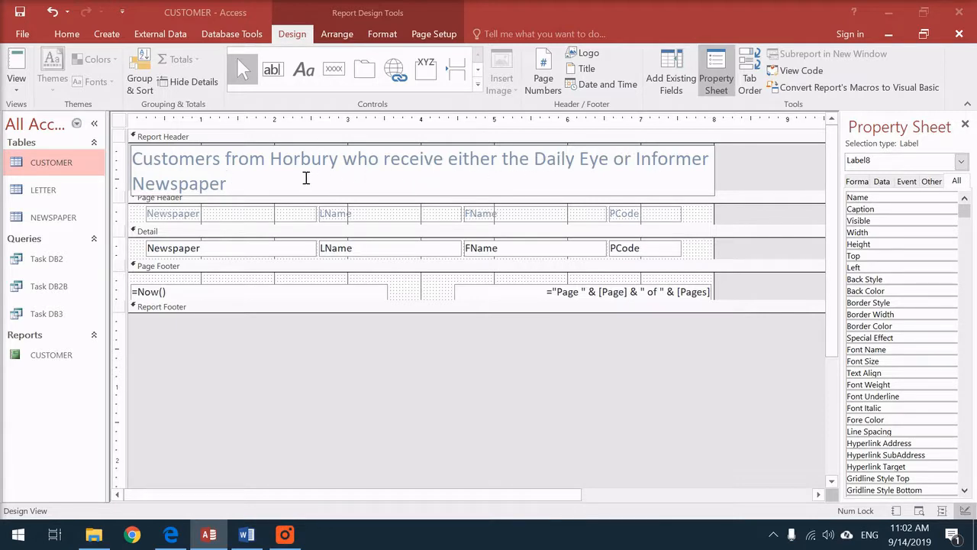
key(Return)
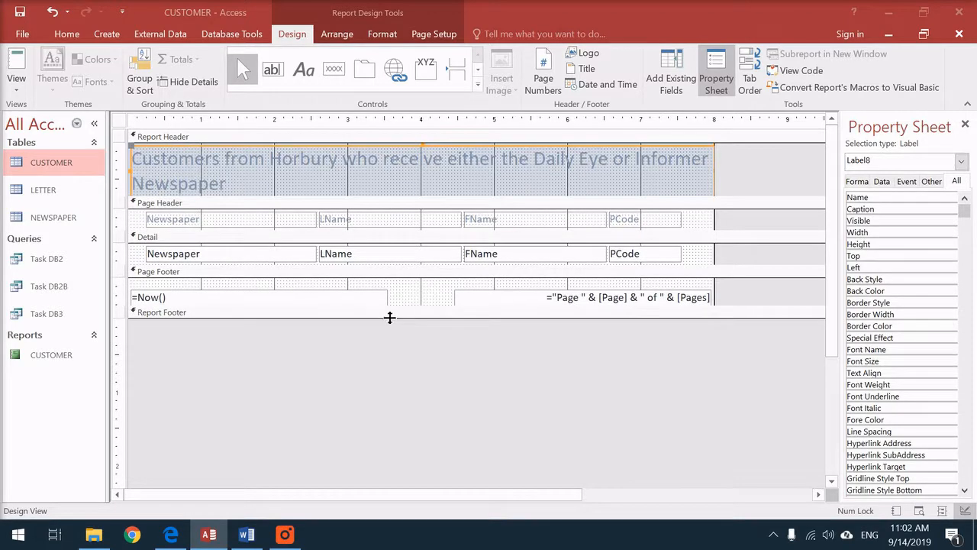
Check the Task DB4 field order in S38754A.pdf and, in Access, swap the LName and FName headings and fields so FName precedes LName
click(170, 534)
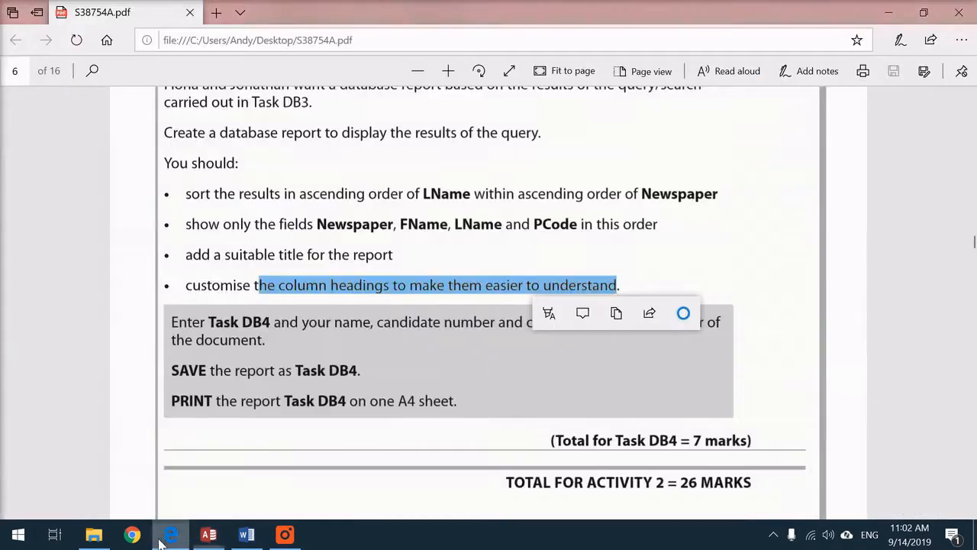
click(378, 210)
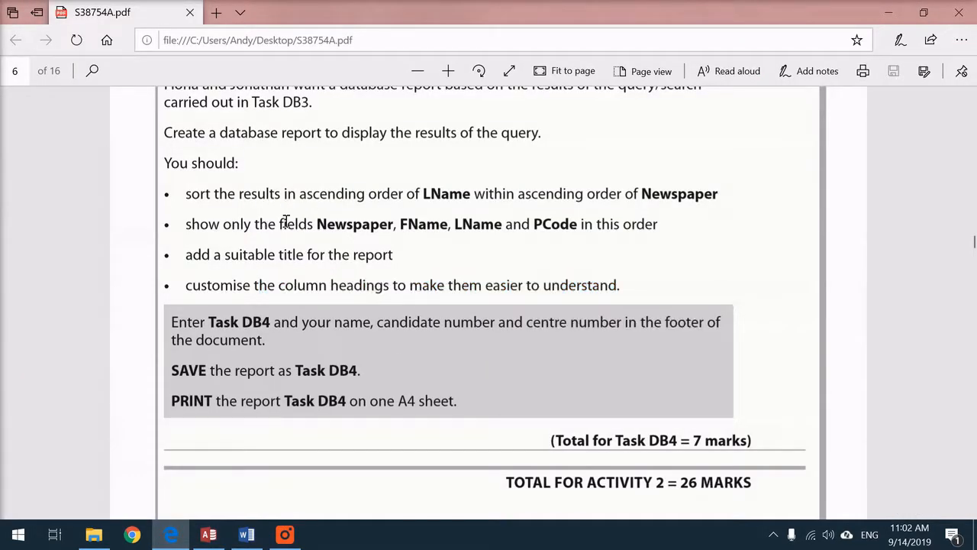
drag(289, 222, 657, 223)
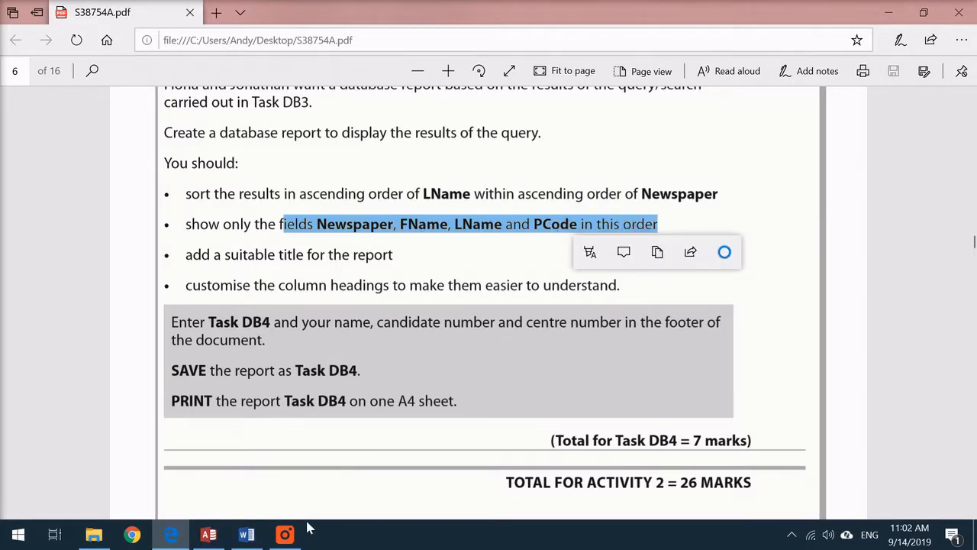
click(208, 533)
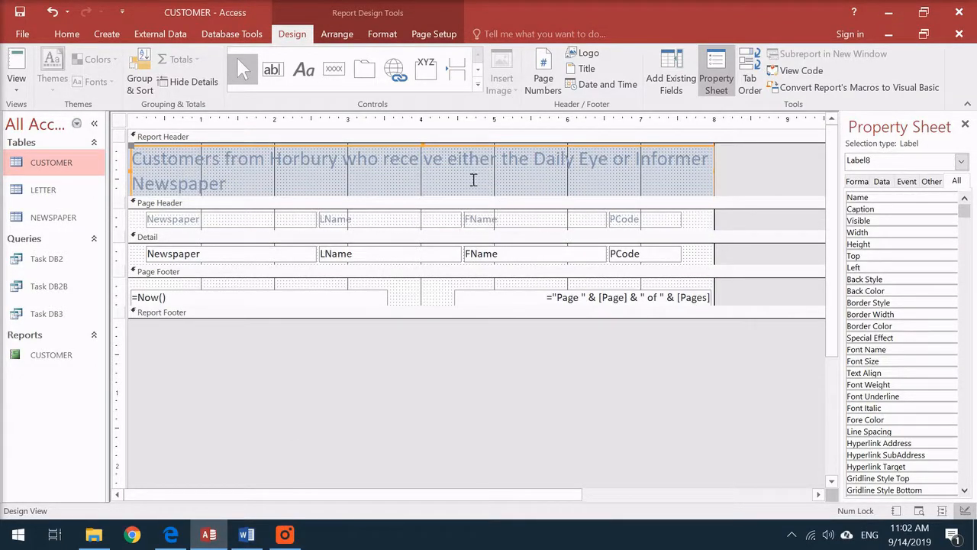
click(495, 221)
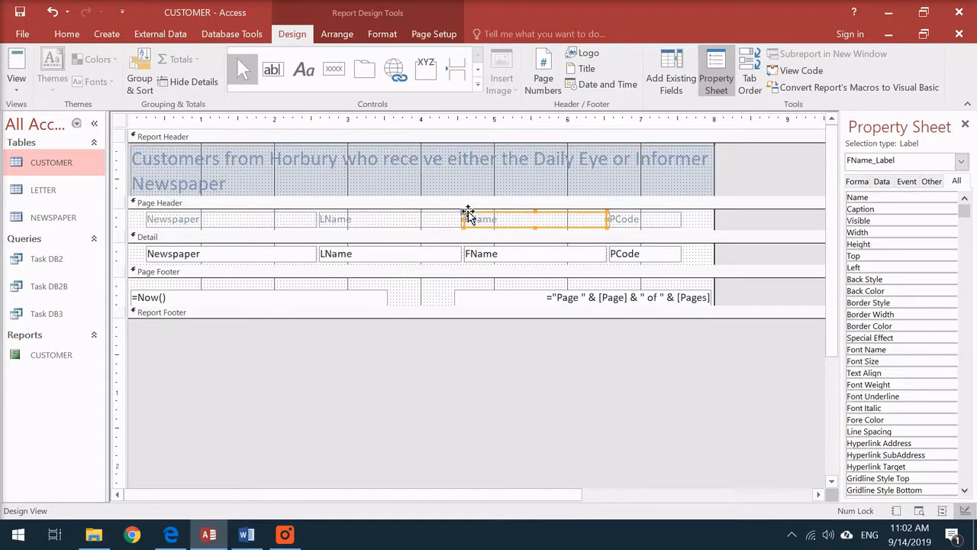
mouse_move(462, 216)
mouse_down()
mouse_move(327, 220)
mouse_move(475, 213)
mouse_up()
click(330, 215)
drag(327, 218, 320, 216)
mouse_move(333, 253)
mouse_down()
mouse_move(322, 253)
mouse_move(466, 253)
mouse_move(321, 252)
mouse_up()
click(509, 262)
drag(489, 255, 465, 252)
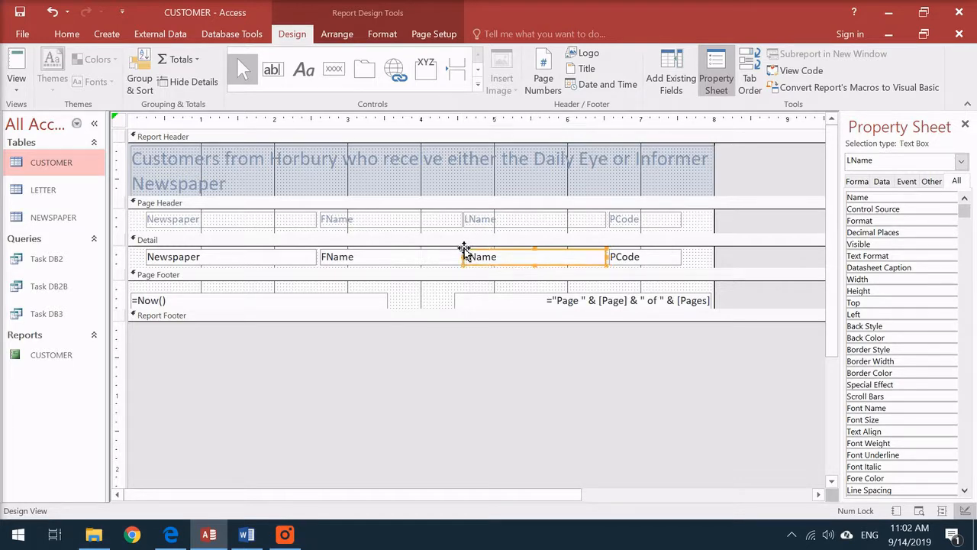
click(413, 307)
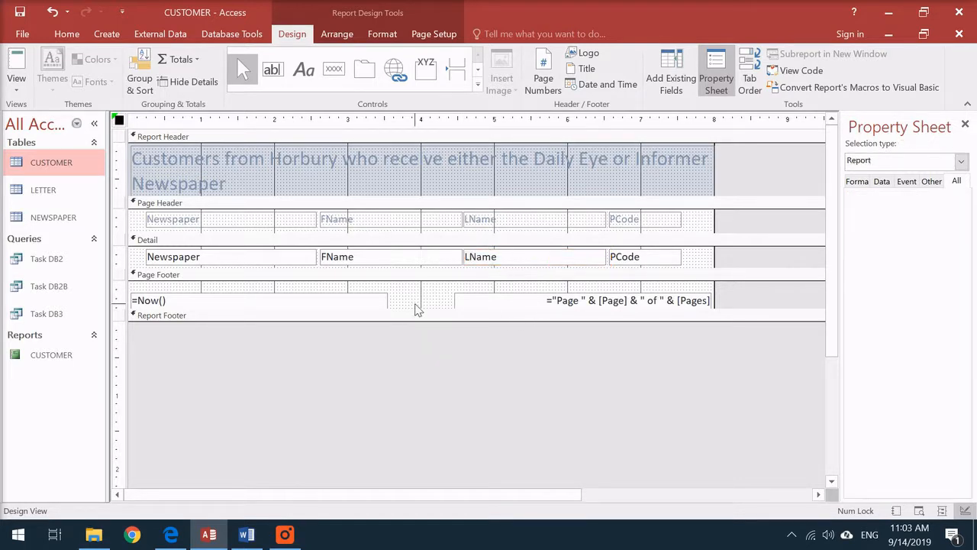
Check the column heading requirement in S38754A.pdf, then preview the CUSTOMER report in Access and switch it to Layout View
click(170, 534)
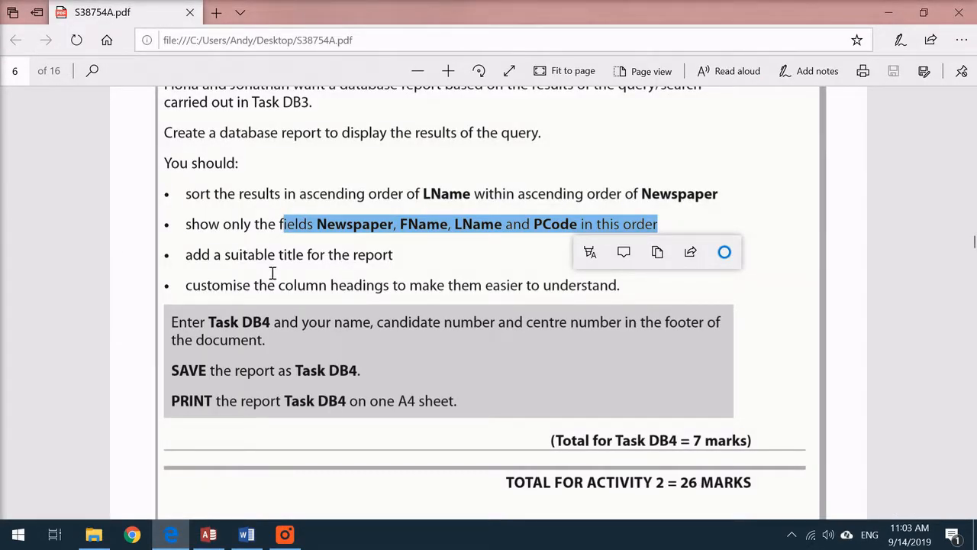
drag(221, 285, 565, 283)
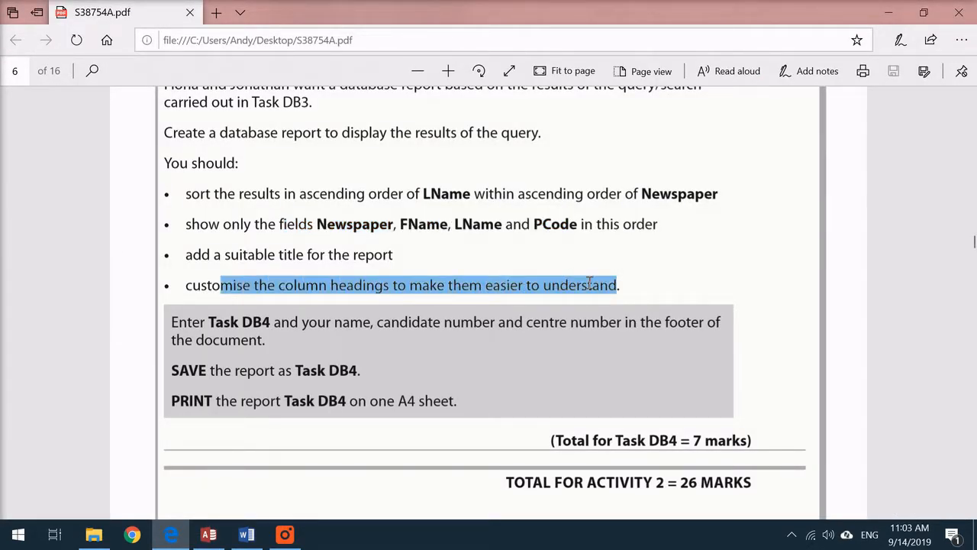
click(218, 539)
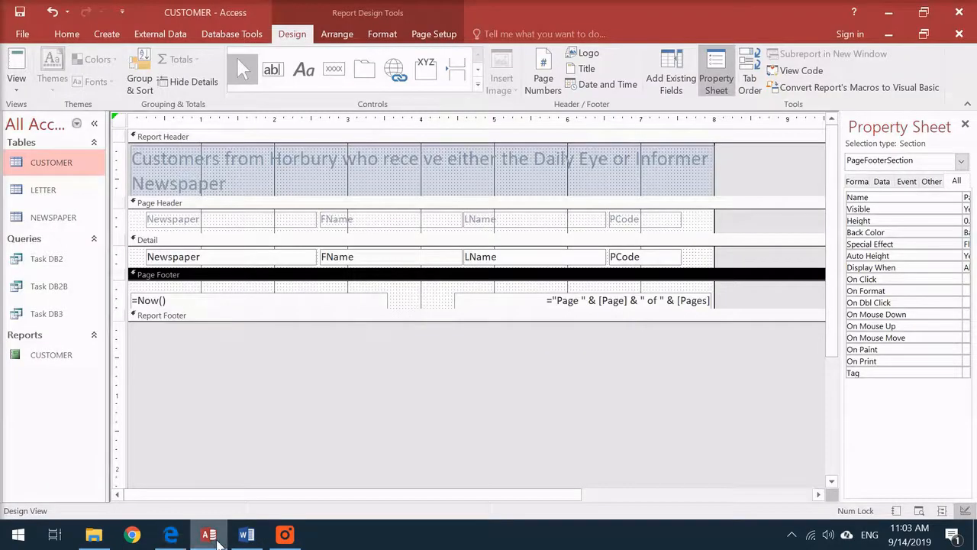
click(896, 510)
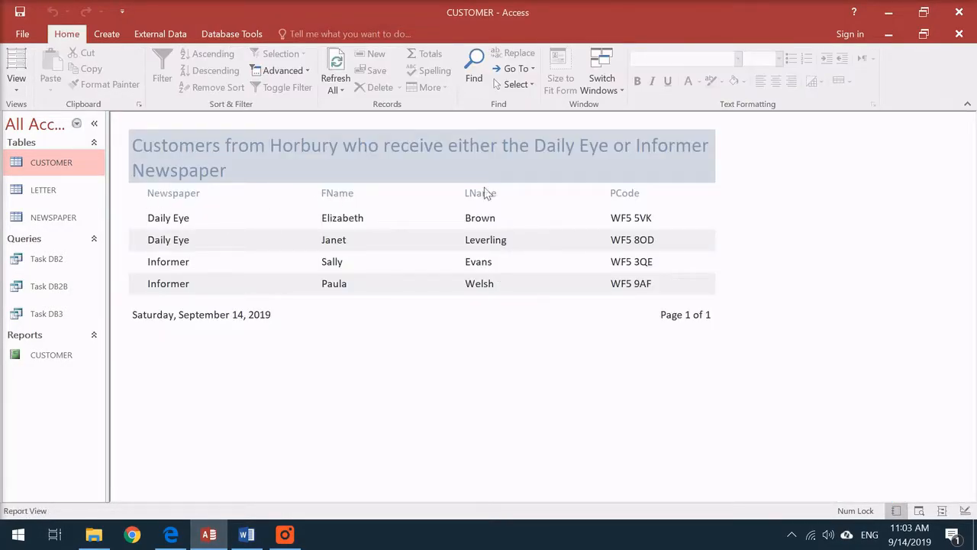
click(942, 511)
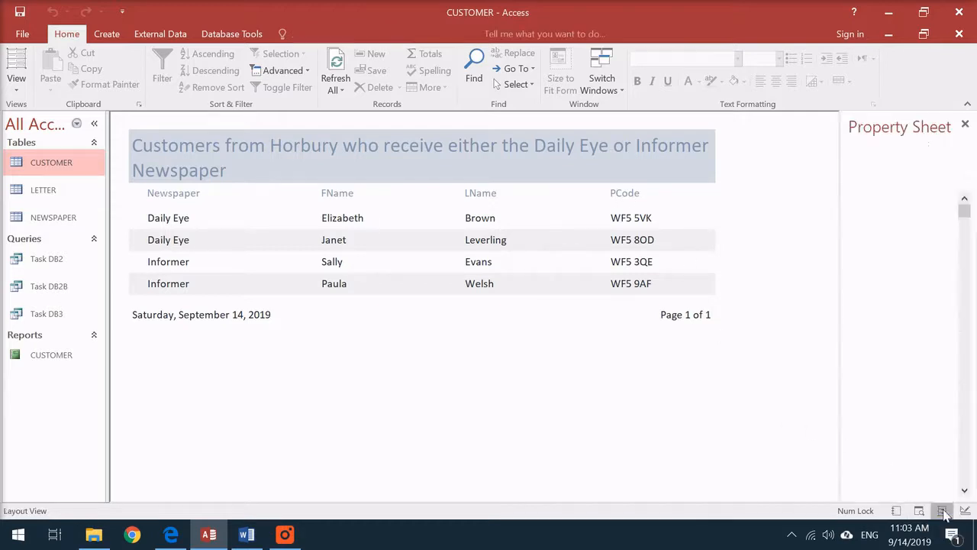
Switch the report to Design View and rename the FName and LName column headings to "First Name" and "Last Name"
click(959, 509)
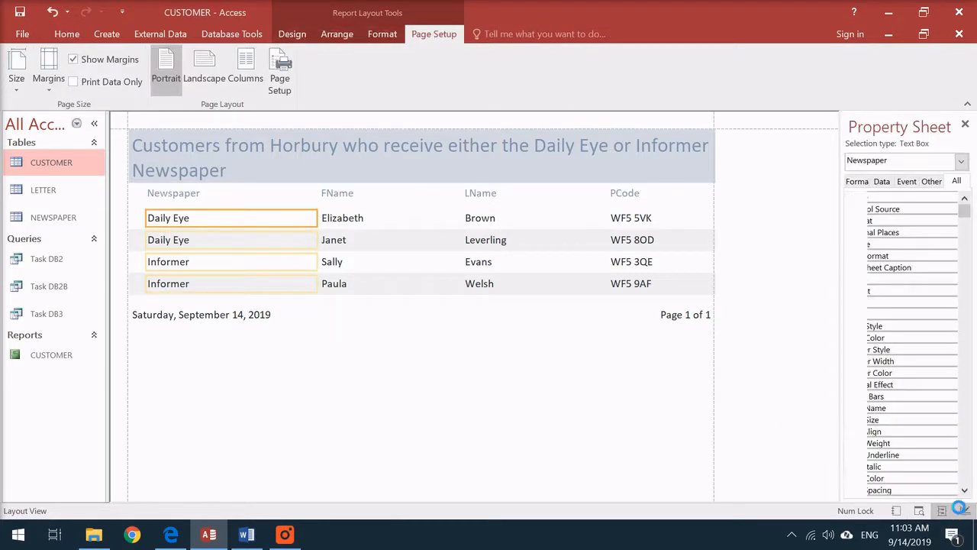
click(191, 220)
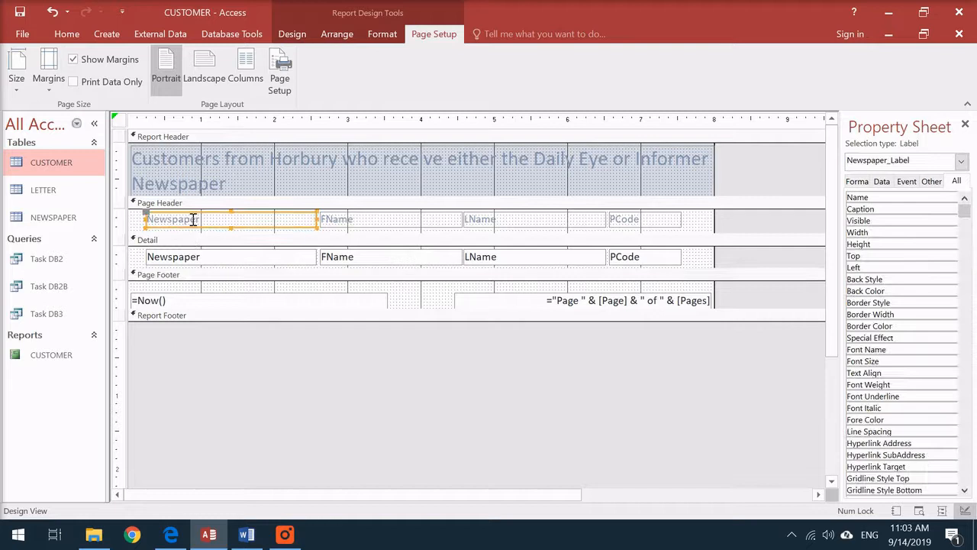
click(371, 219)
double_click(368, 219)
text(F)
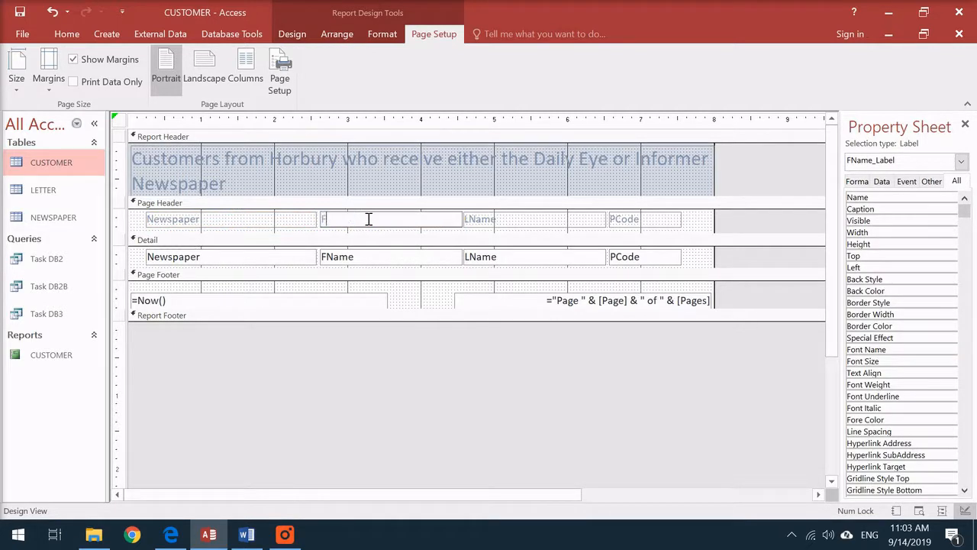
click(497, 219)
double_click(500, 219)
text(Last)
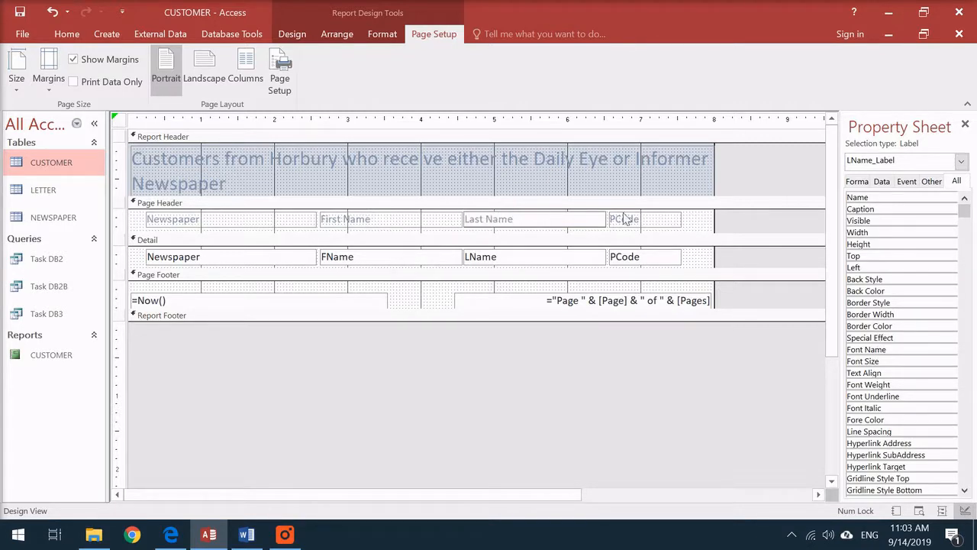
Rename the PCode column heading to "Post Code" and display the report in Report View
click(643, 219)
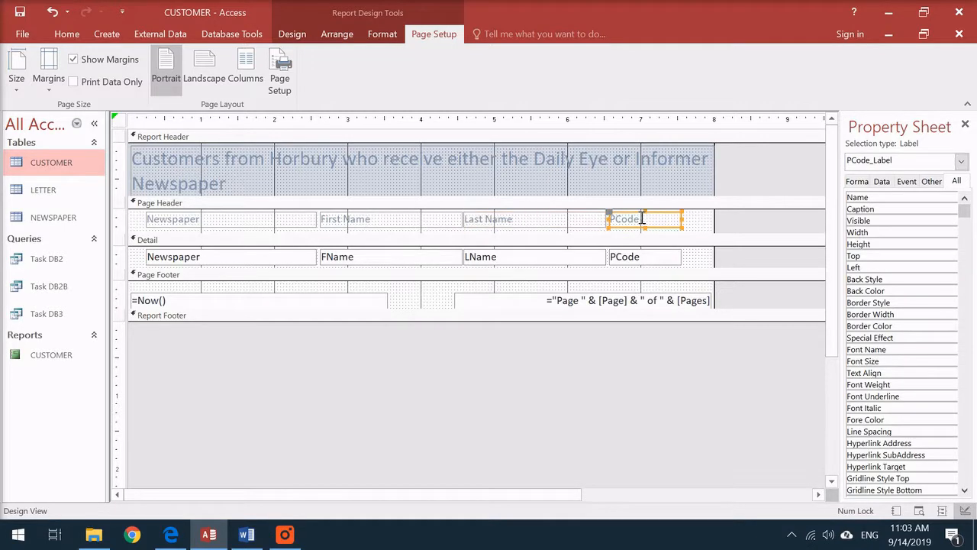
double_click(644, 219)
text(PostC)
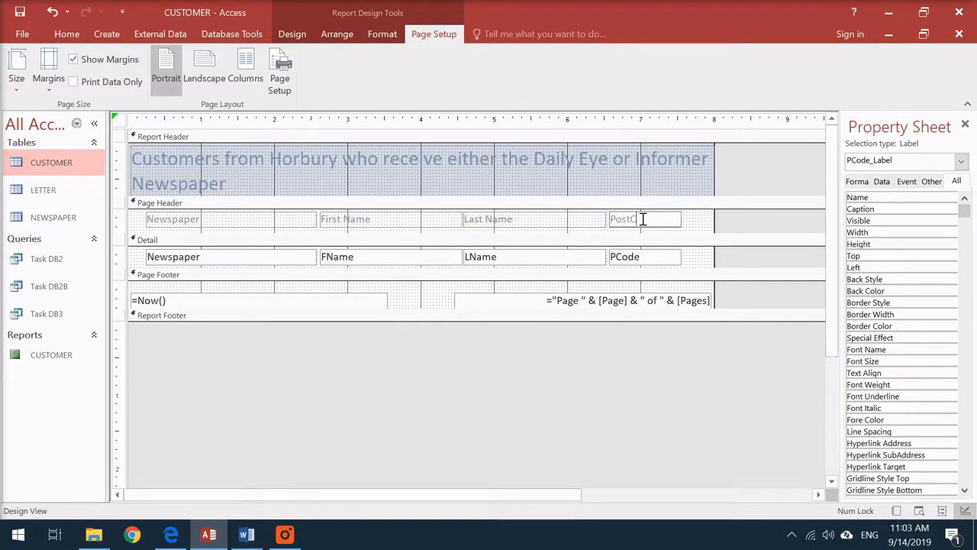
key(Left)
key(Left)
text(Code)
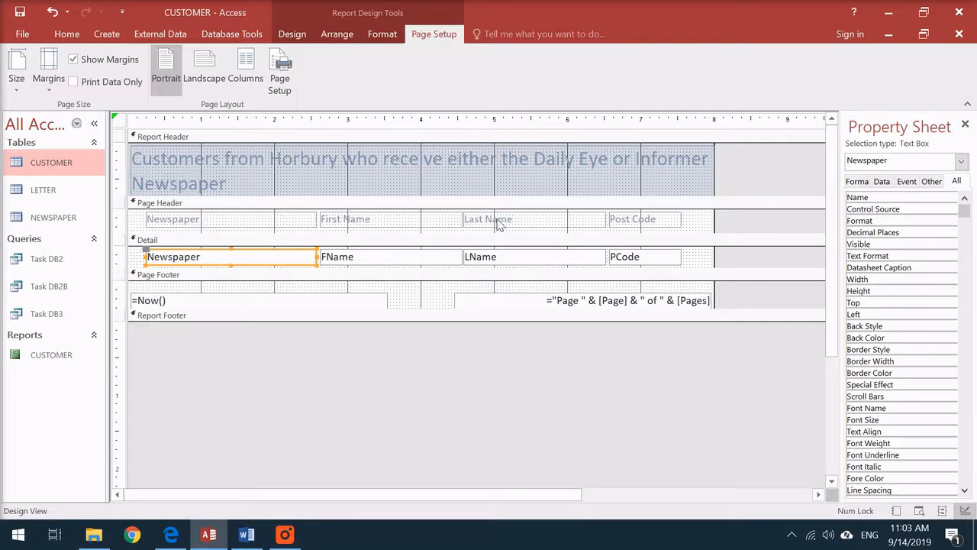
click(896, 509)
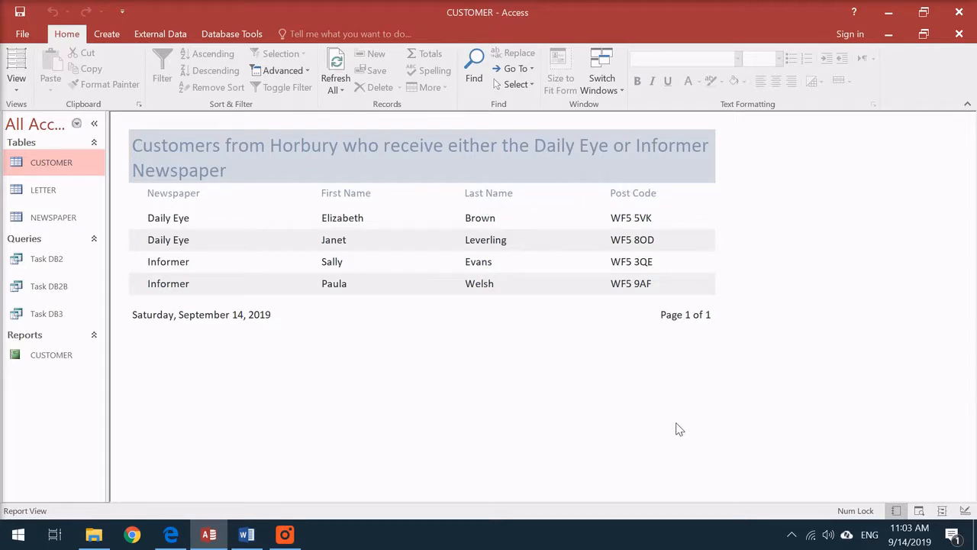
Return to Design View and delete the date and page number text boxes from the page footer
click(964, 510)
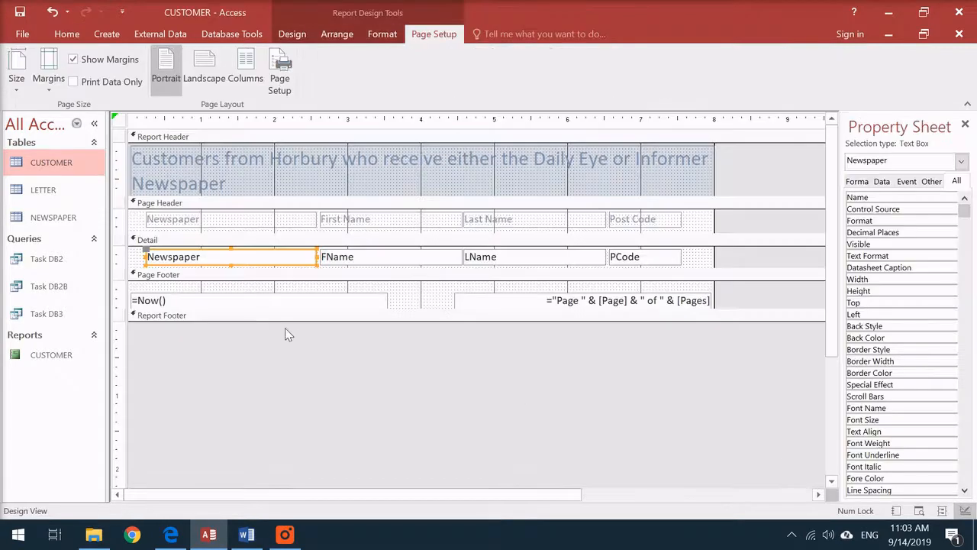
click(259, 299)
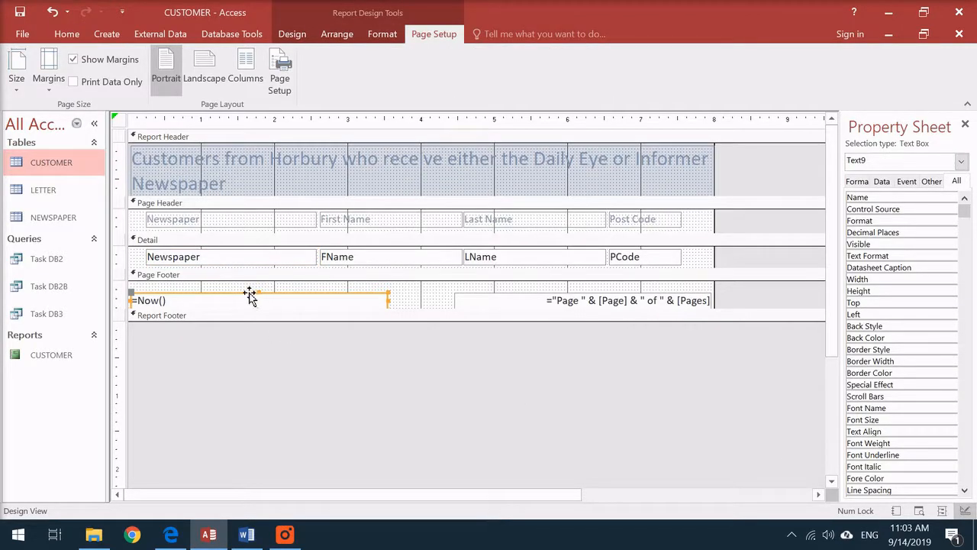
key(Delete)
click(476, 294)
click(477, 295)
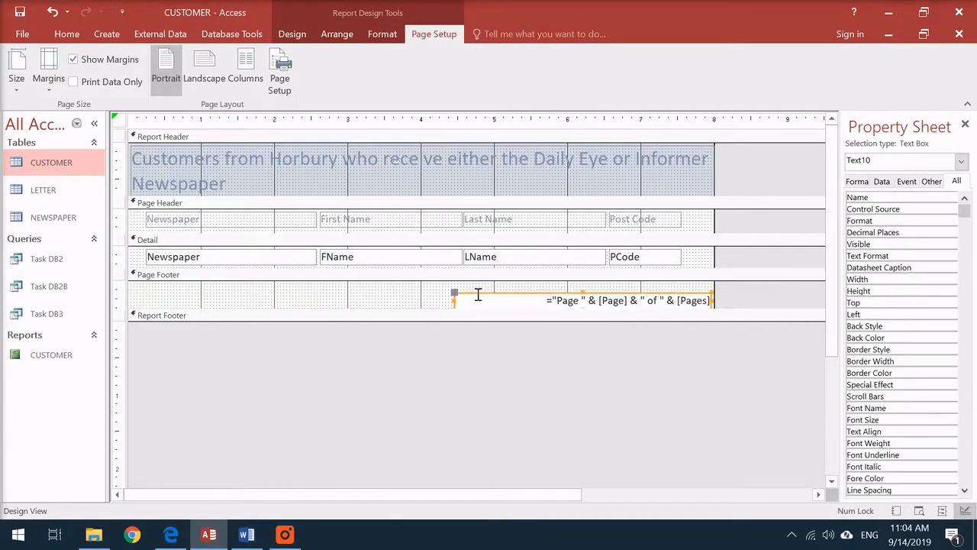
key(Delete)
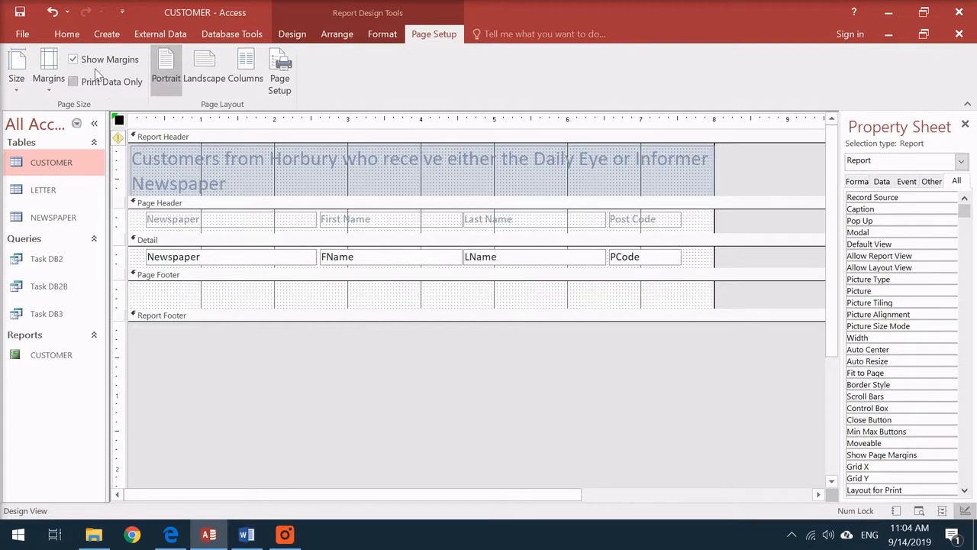
Add a label about 5 inches wide in the page footer and start its text with "Task"
click(292, 34)
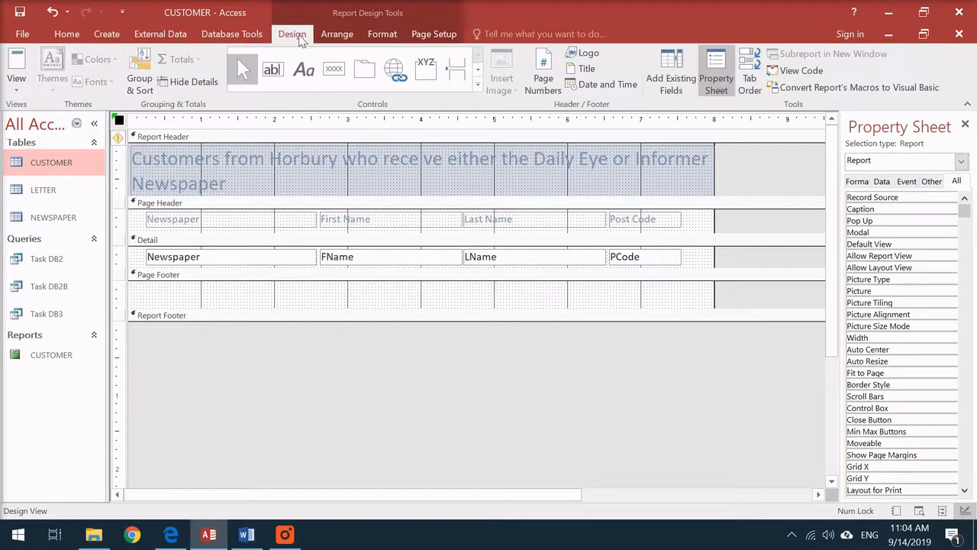
click(305, 70)
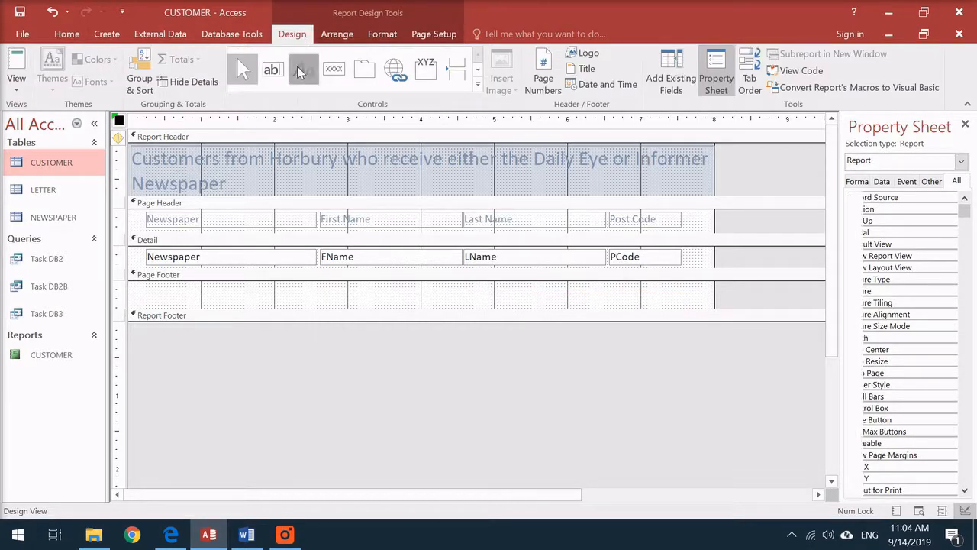
drag(150, 288, 513, 302)
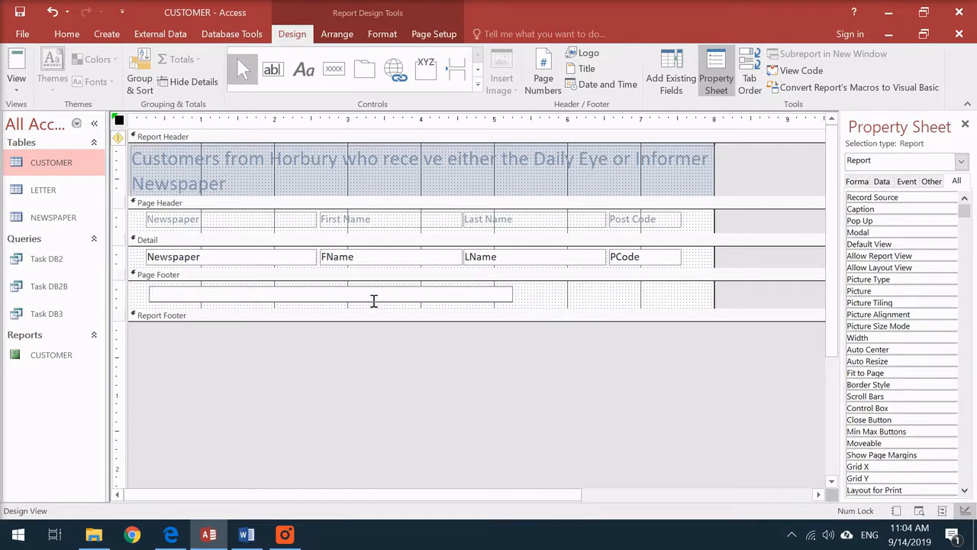
text(Task)
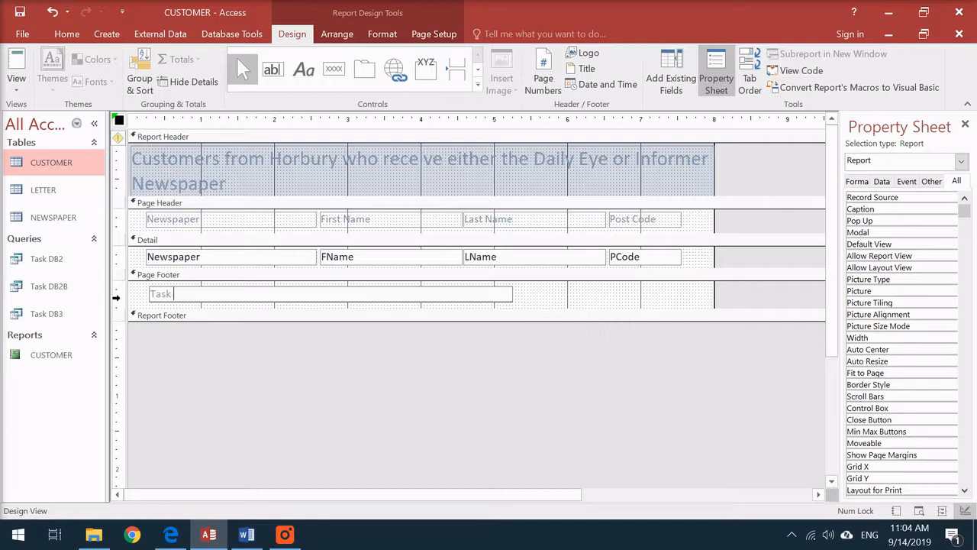